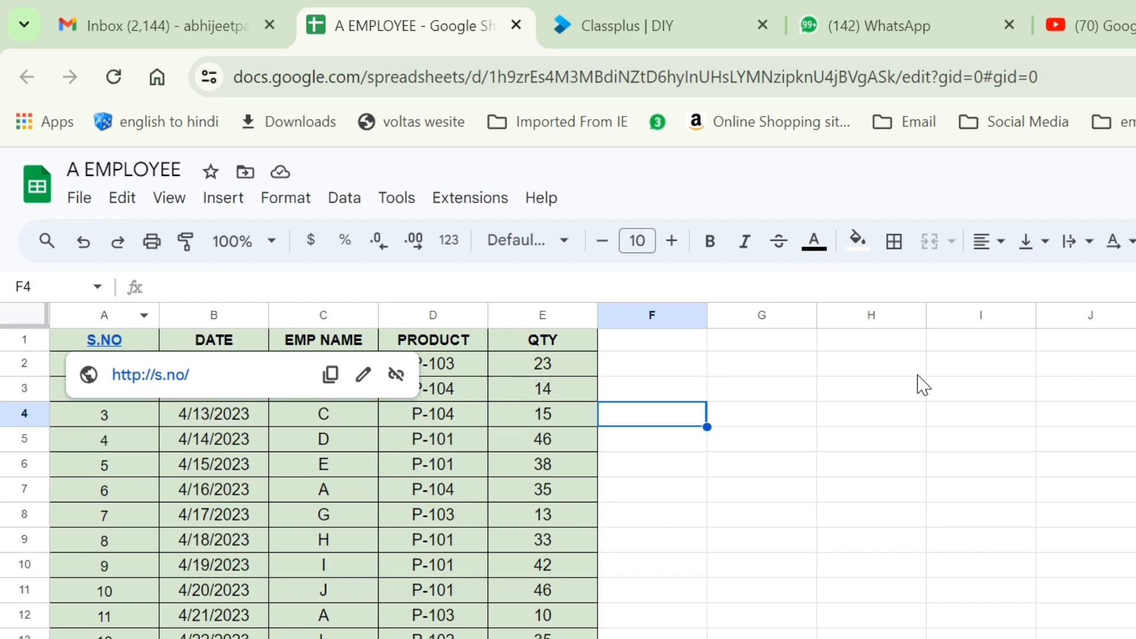
Dismiss the link preview and look over the employee names and dates in the table.
{"action": "left_click", "coordinate": [916, 516]}
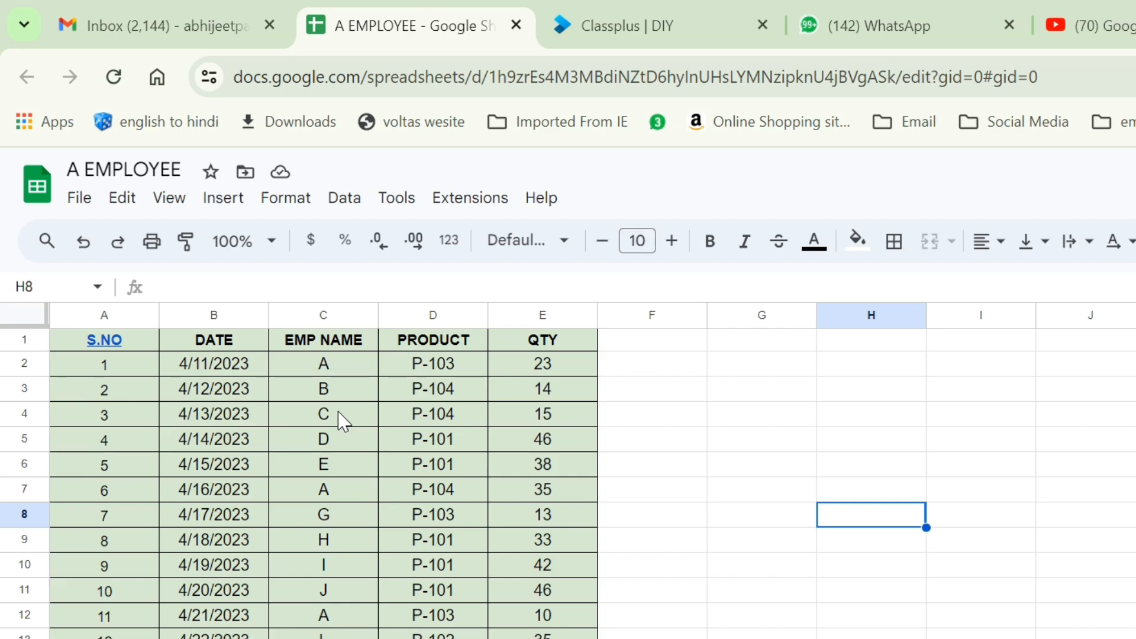
{"action": "left_click", "coordinate": [325, 367]}
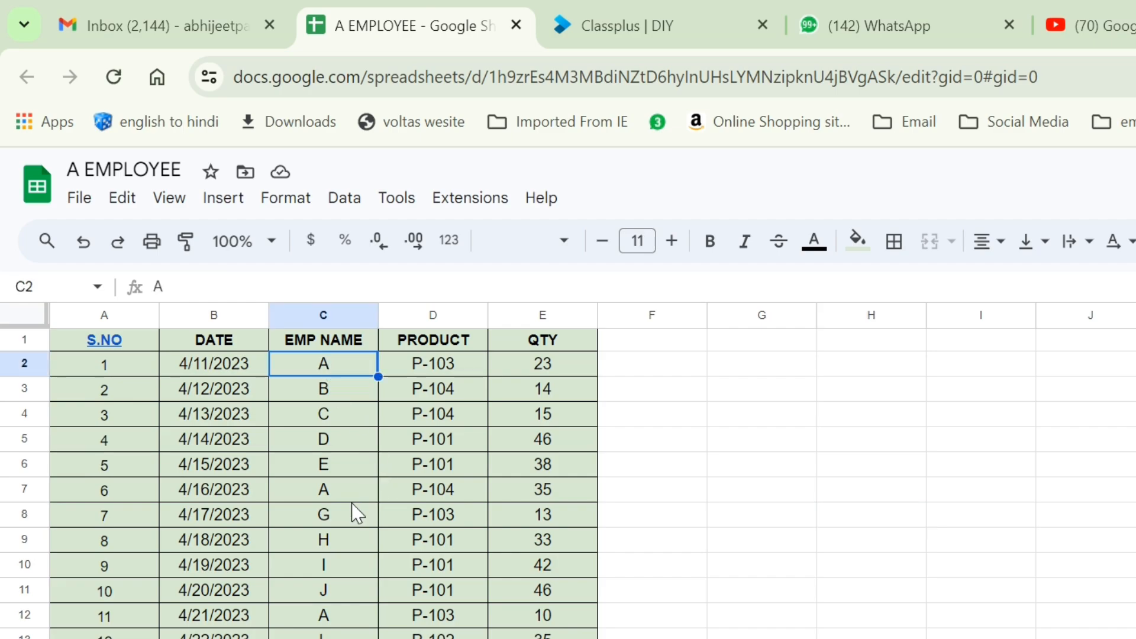
{"action": "left_click", "coordinate": [225, 416]}
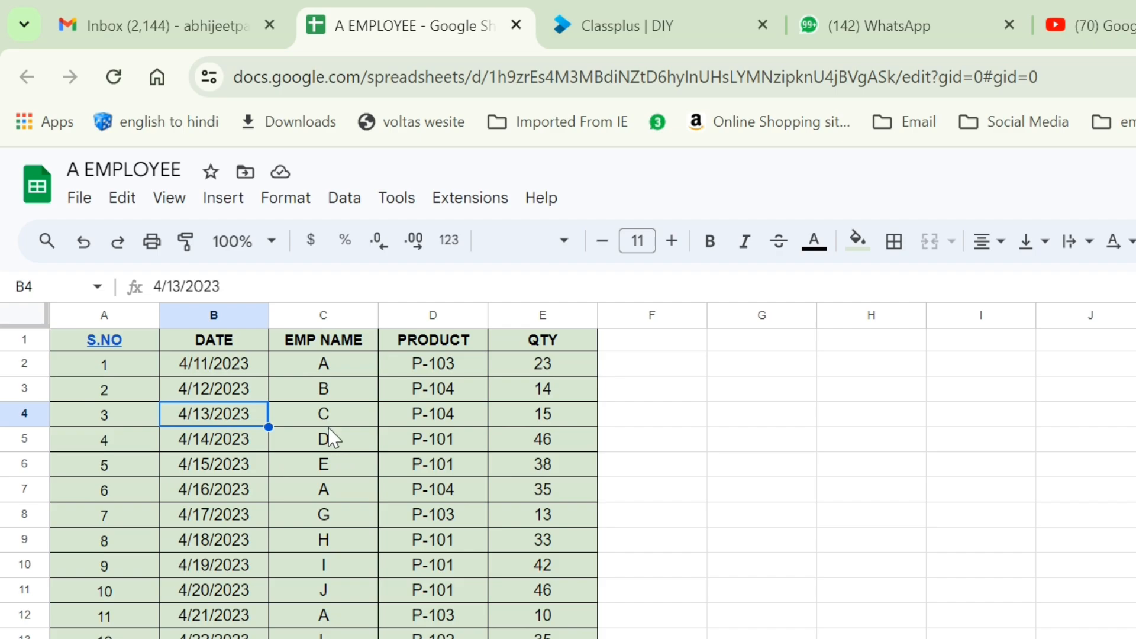
{"action": "left_click", "coordinate": [333, 370]}
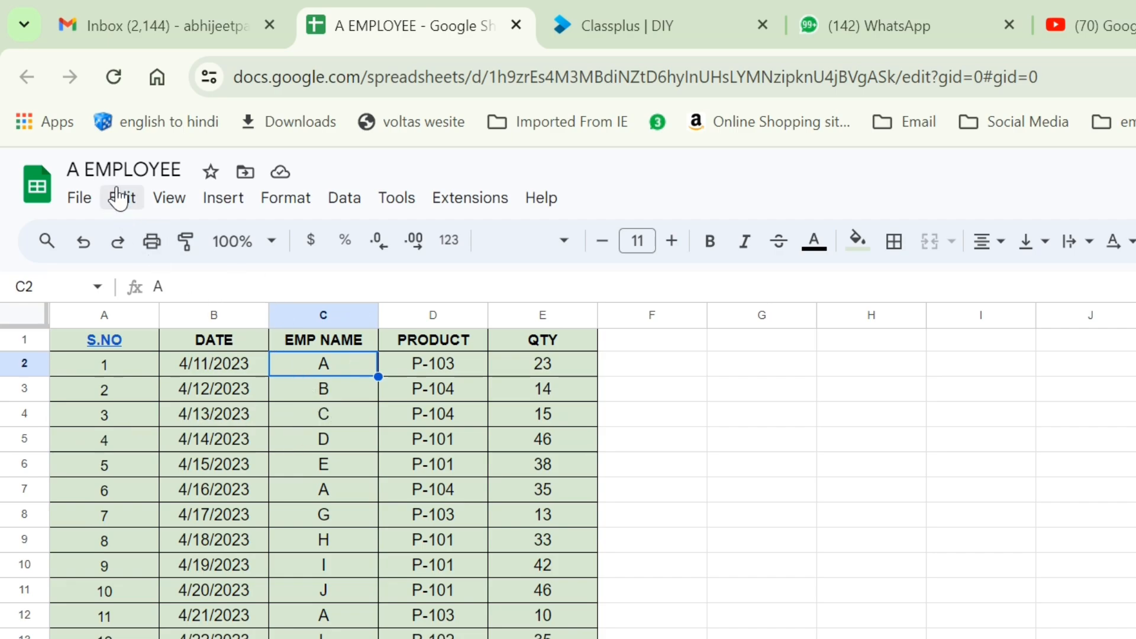
Retitle the spreadsheet from A EMPLOYEE to 'MASTER DATA', fixing a mistyped start.
{"action": "left_click", "coordinate": [188, 172]}
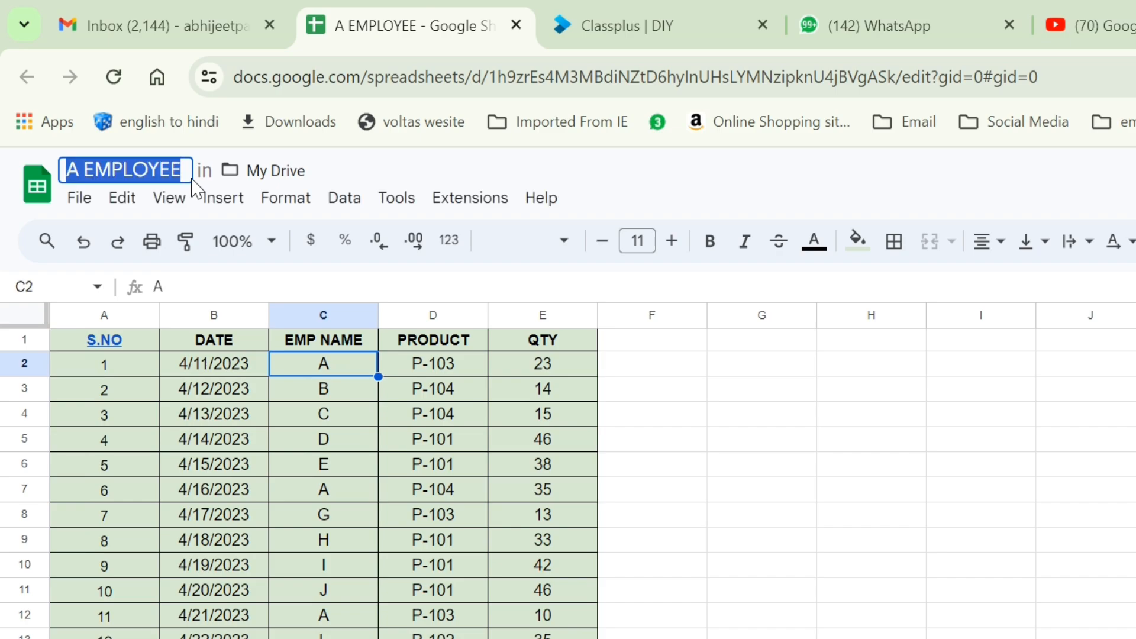
{"action": "type", "text": "DU"}
{"action": "key", "text": "BackSpace"}
{"action": "key", "text": "BackSpace"}
{"action": "type", "text": "M"}
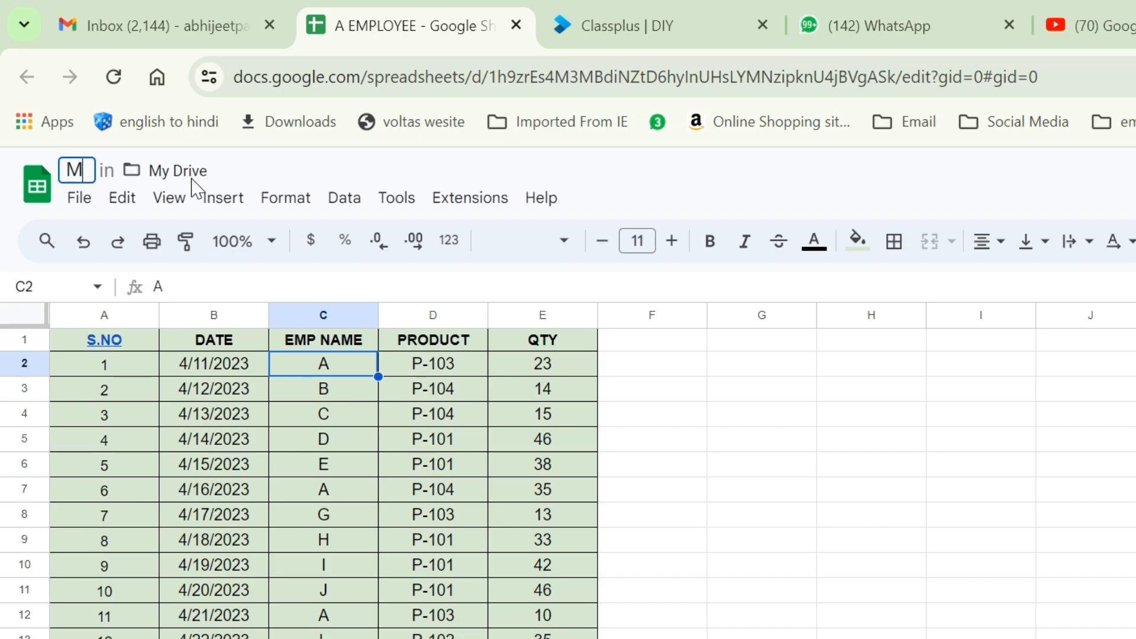
{"action": "type", "text": "ASTER DATA"}
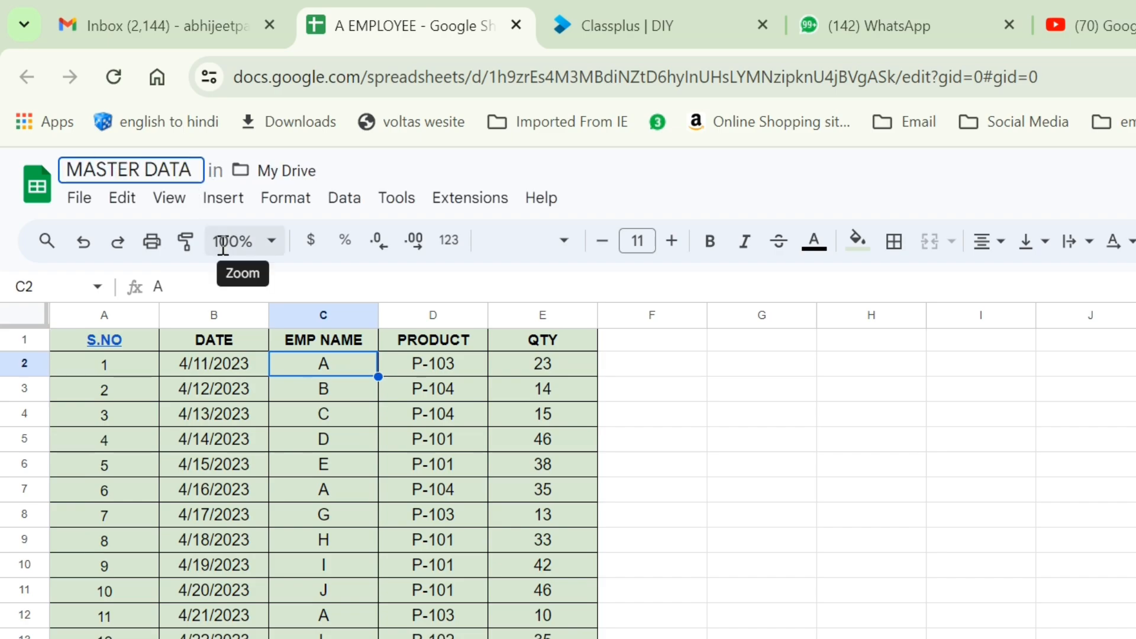
{"action": "key", "text": "Return"}
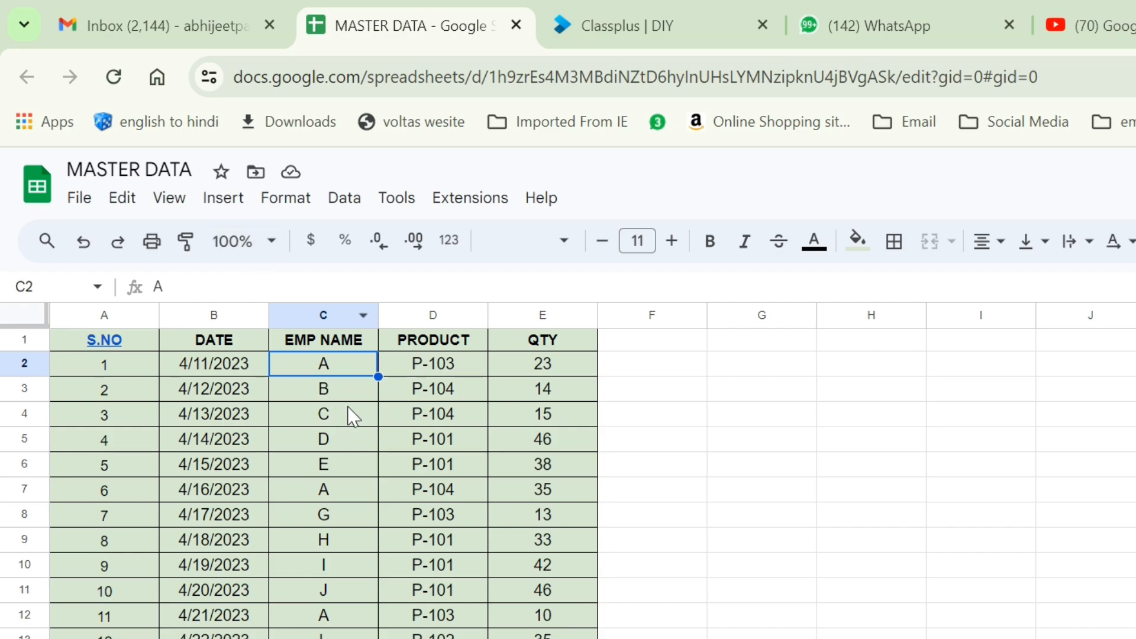
{"action": "left_click", "coordinate": [348, 414]}
{"action": "left_click", "coordinate": [340, 370]}
Create a new blank spreadsheet titled 'A EMP'.
{"action": "left_click", "coordinate": [90, 209]}
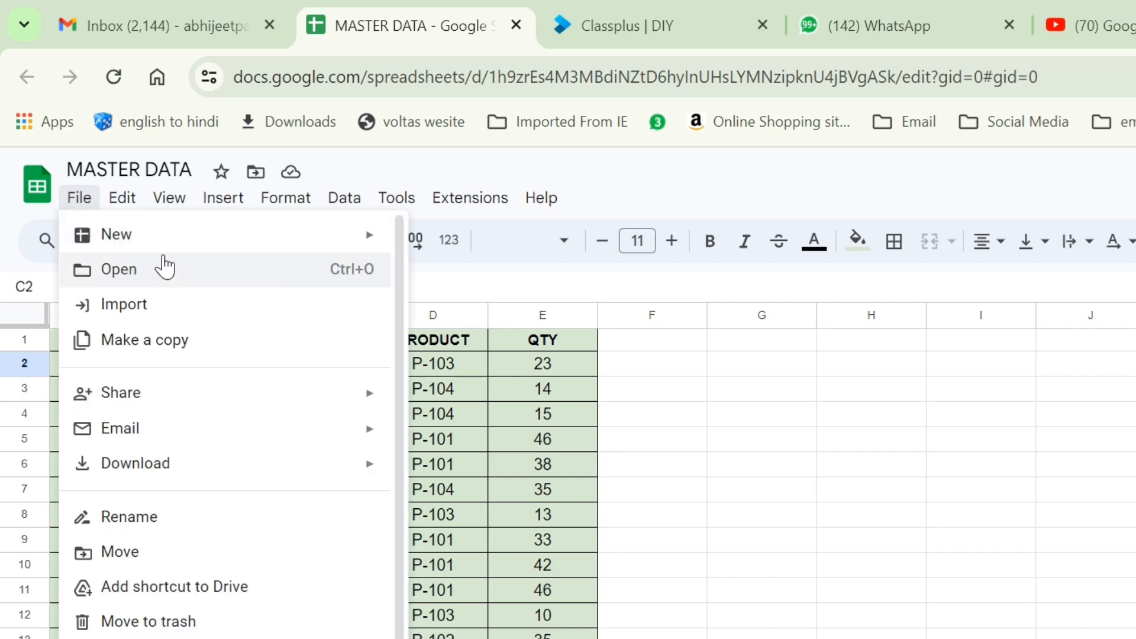
{"action": "mouse_move", "coordinate": [160, 249]}
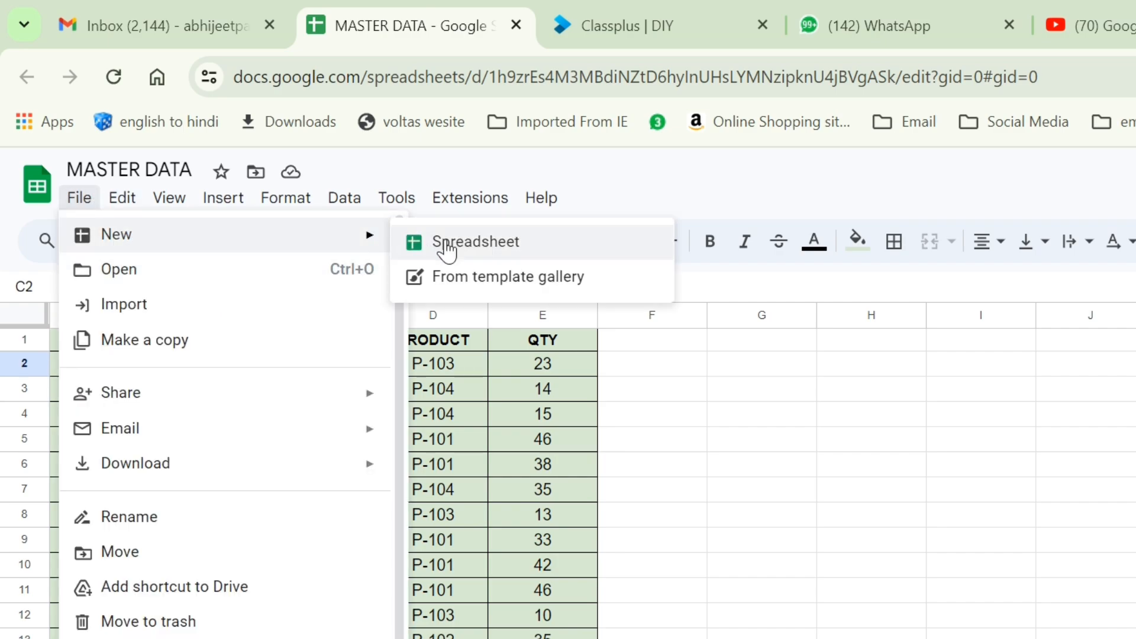
{"action": "left_click", "coordinate": [474, 244]}
{"action": "left_click", "coordinate": [208, 172]}
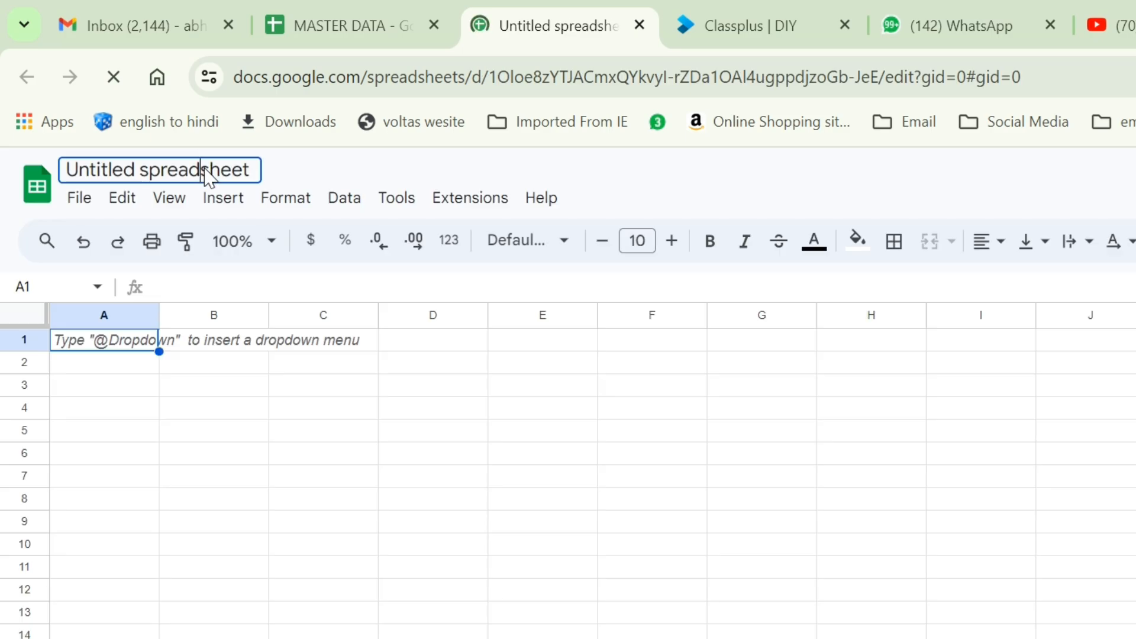
{"action": "key", "text": "ctrl+a"}
{"action": "left_click", "coordinate": [208, 170]}
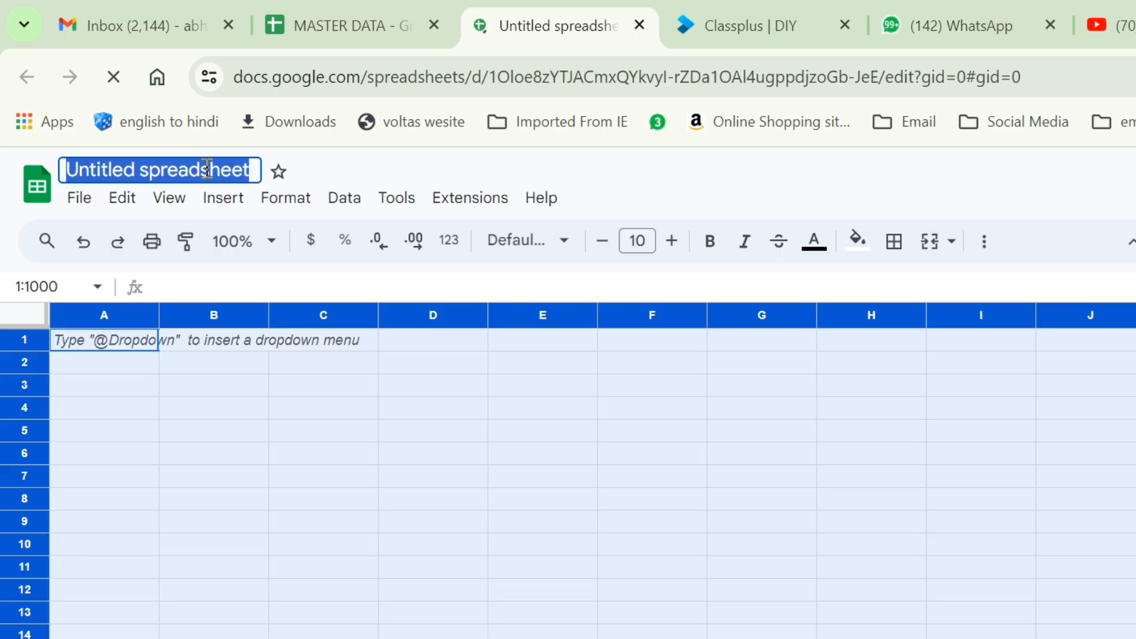
{"action": "type", "text": "A EMP"}
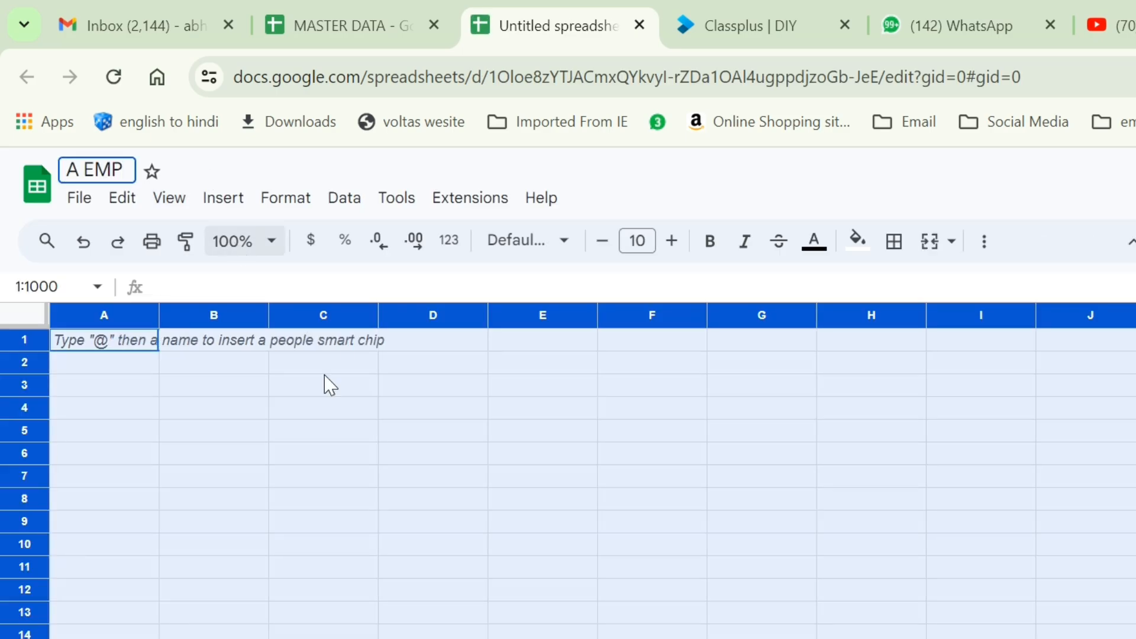
{"action": "left_click", "coordinate": [314, 412]}
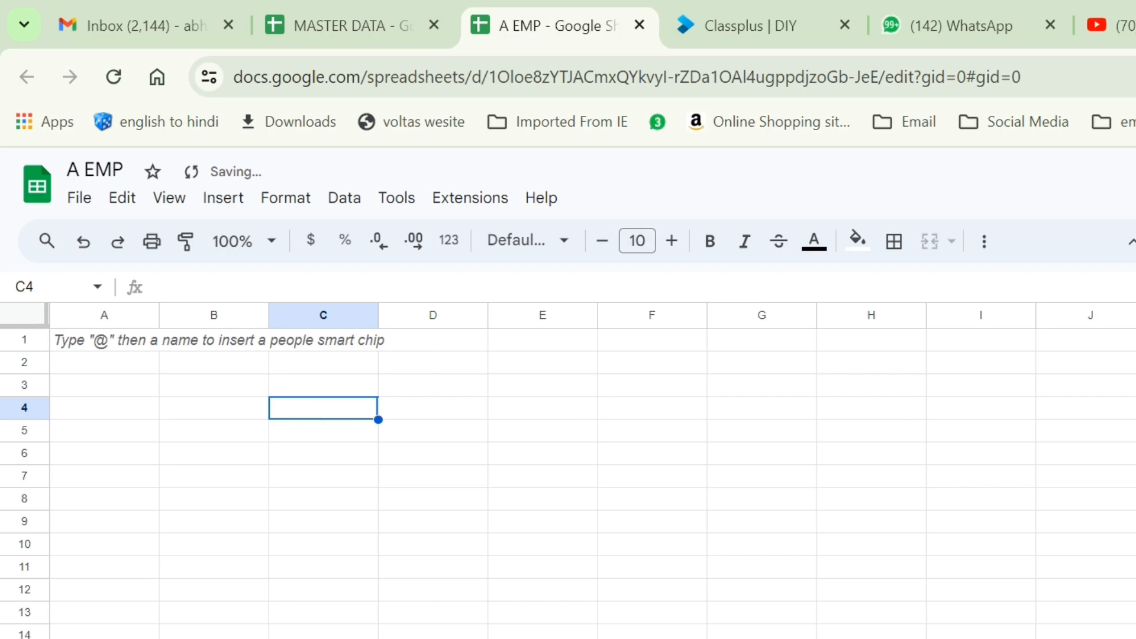
Select A1 in A EMP, then select the MASTER DATA spreadsheet's web address.
{"action": "left_click", "coordinate": [127, 346]}
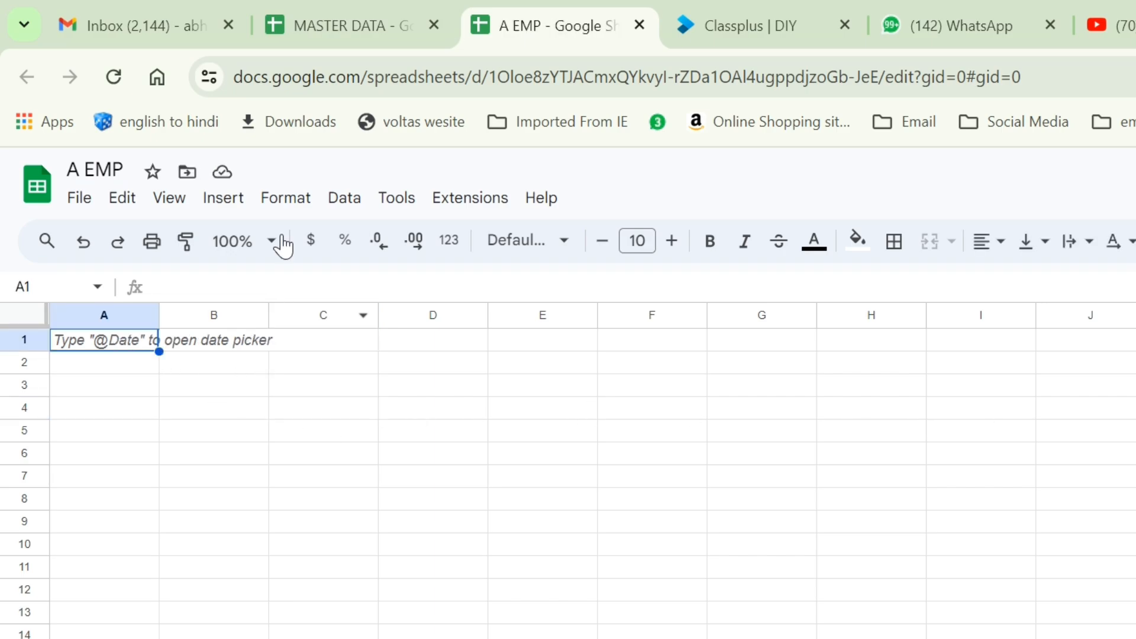
{"action": "left_click", "coordinate": [313, 23]}
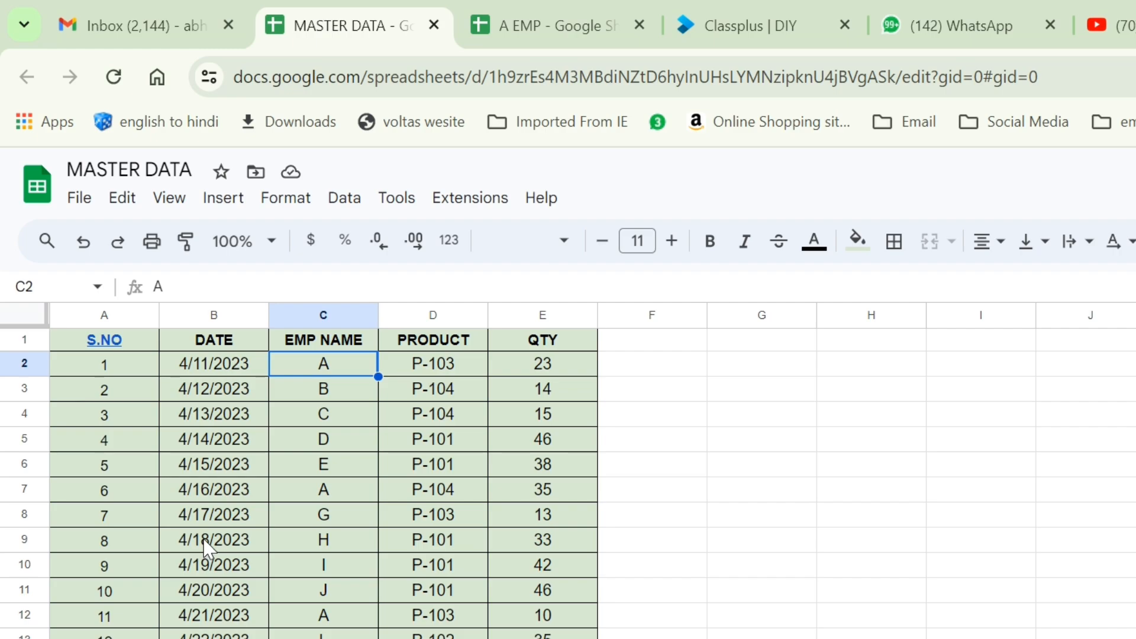
{"action": "scroll", "coordinate": [210, 616], "scroll_direction": "down", "scroll_amount": 4}
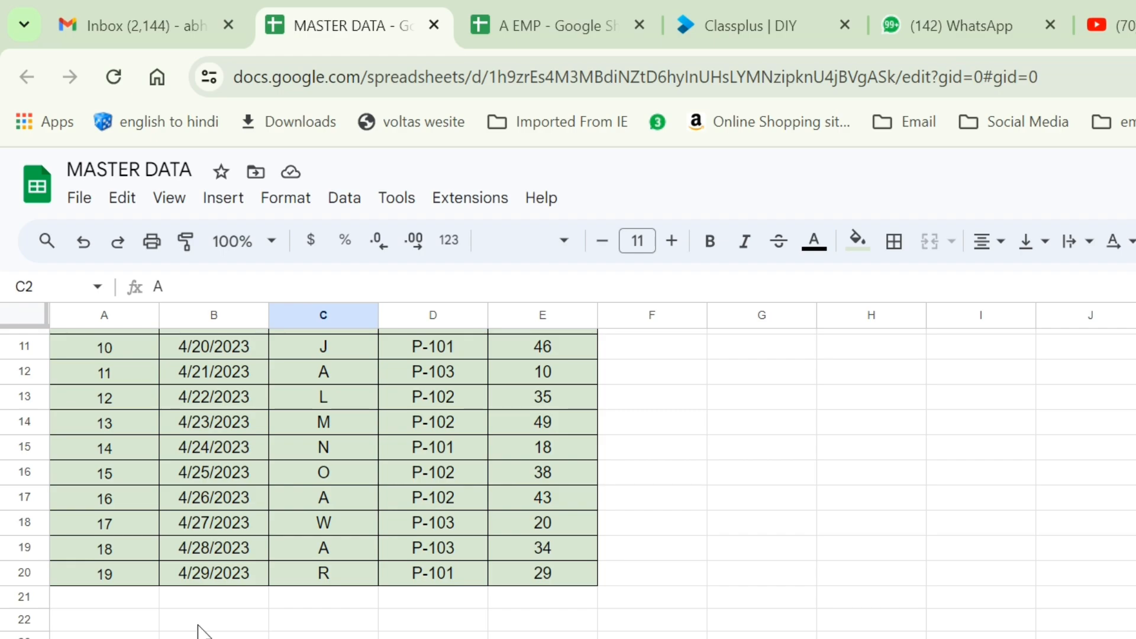
{"action": "scroll", "coordinate": [200, 627], "scroll_direction": "up", "scroll_amount": 4}
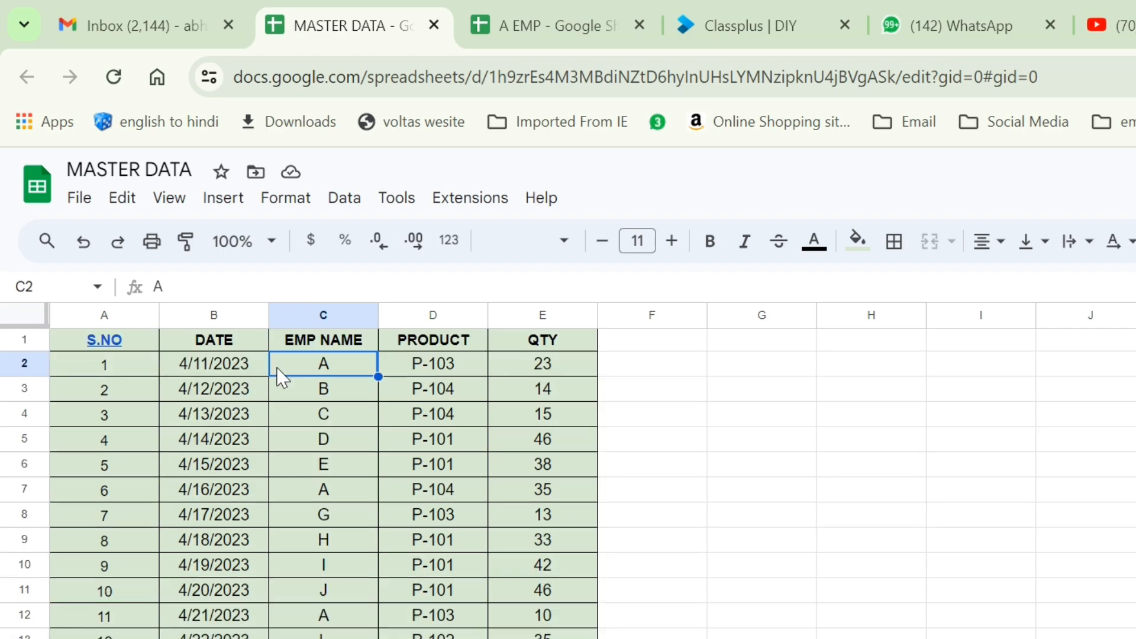
{"action": "left_click", "coordinate": [530, 18]}
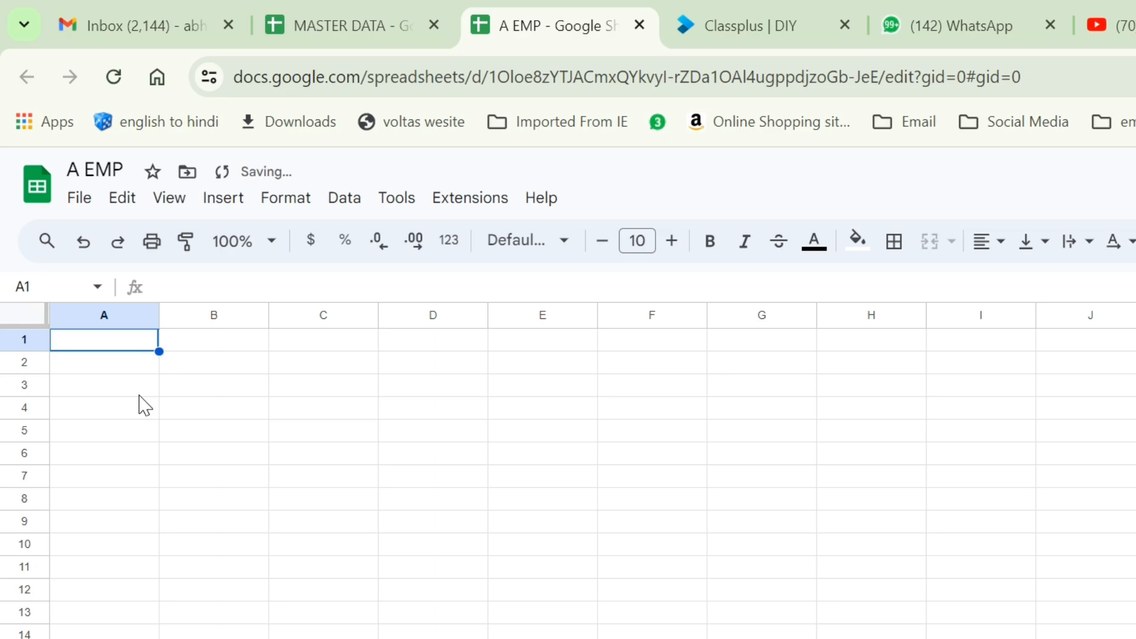
{"action": "left_click", "coordinate": [350, 9]}
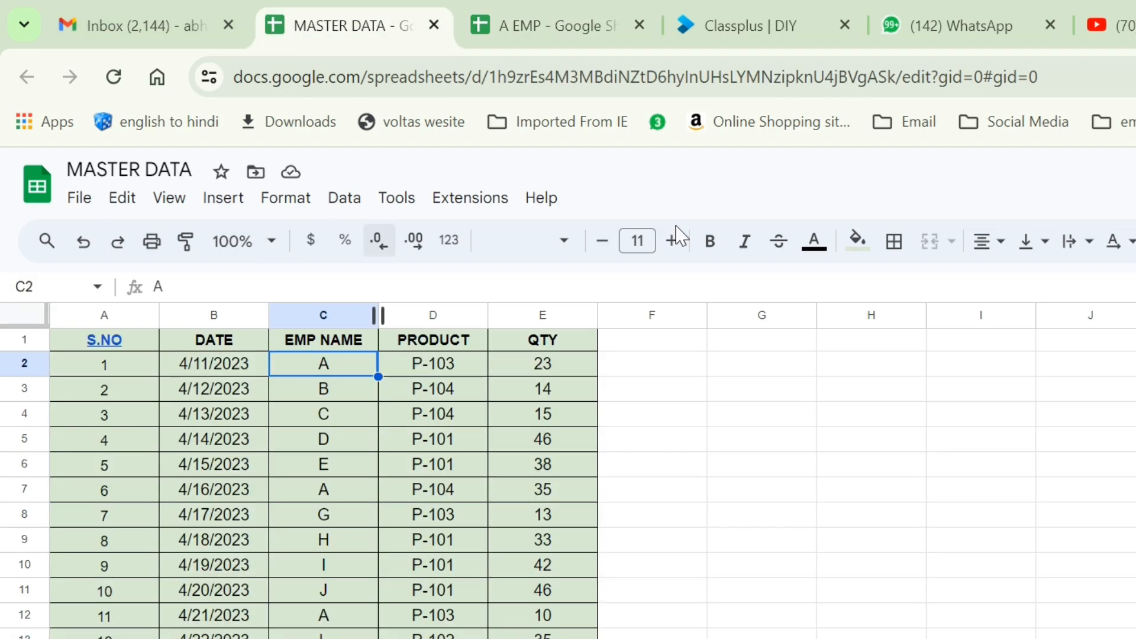
{"action": "left_click", "coordinate": [404, 87]}
{"action": "key", "text": "ctrl+c"}
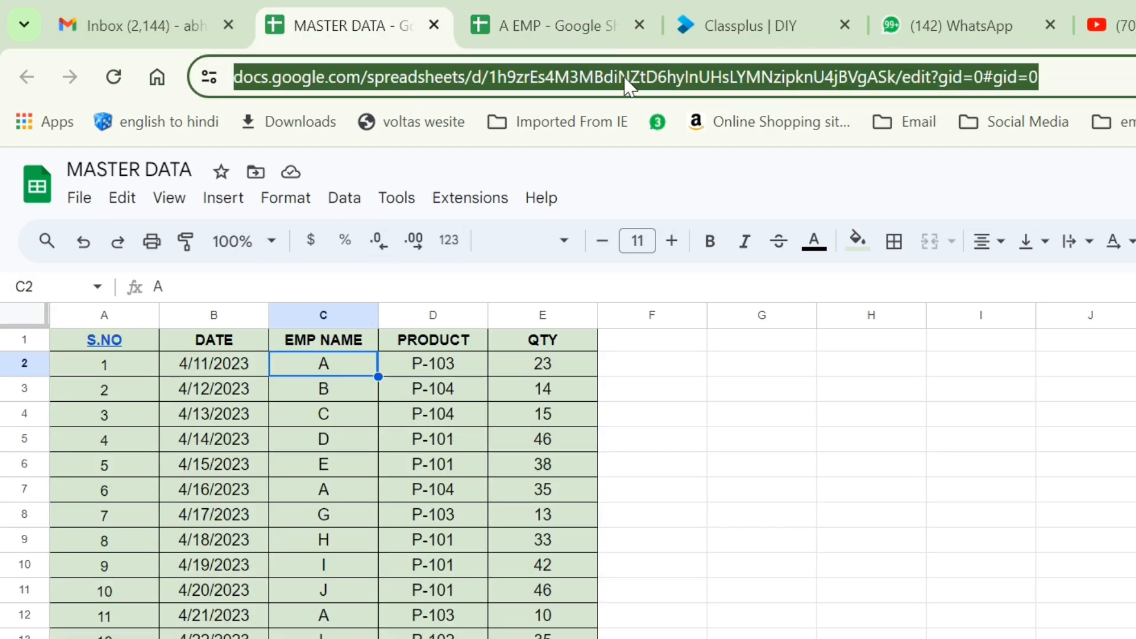
In A EMP's A1, start an IMPORTRANGE formula with the quoted MASTER DATA URL.
{"action": "left_click", "coordinate": [557, 22]}
{"action": "type", "text": "="}
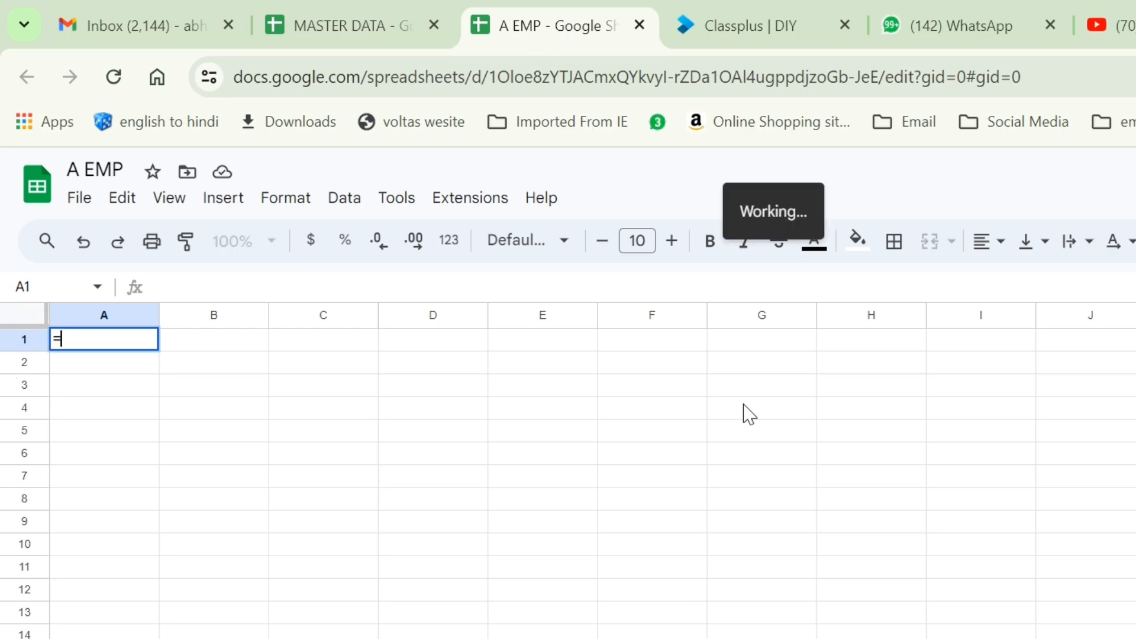
{"action": "type", "text": "IMPORT"}
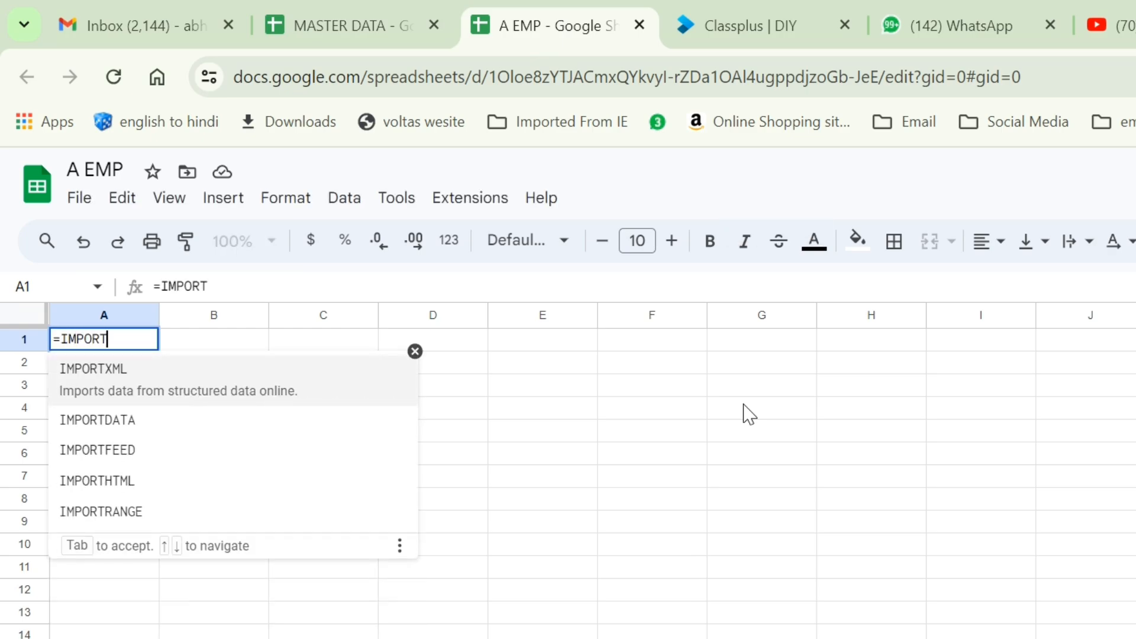
{"action": "left_click", "coordinate": [136, 513]}
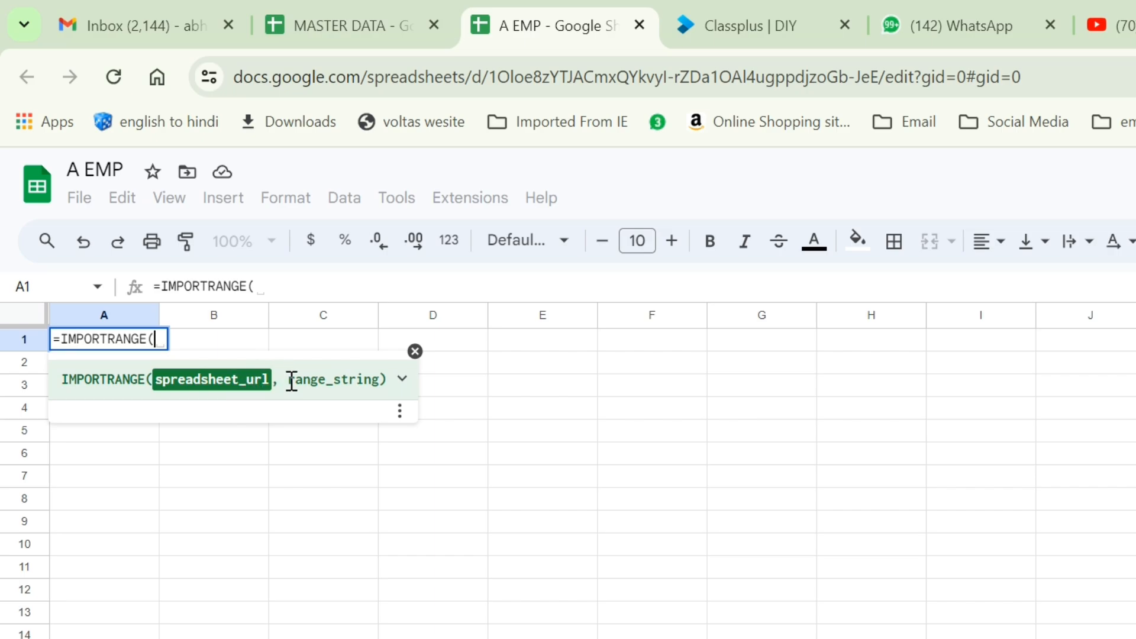
{"action": "type", "text": "\""}
{"action": "key", "text": "ctrl+v"}
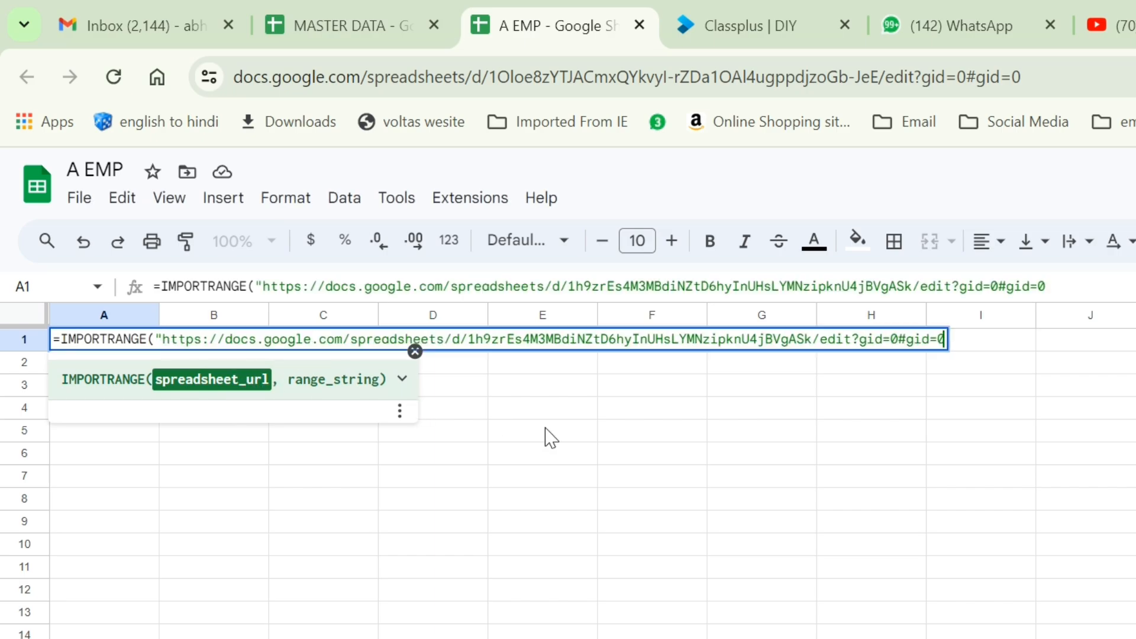
{"action": "type", "text": "\""}
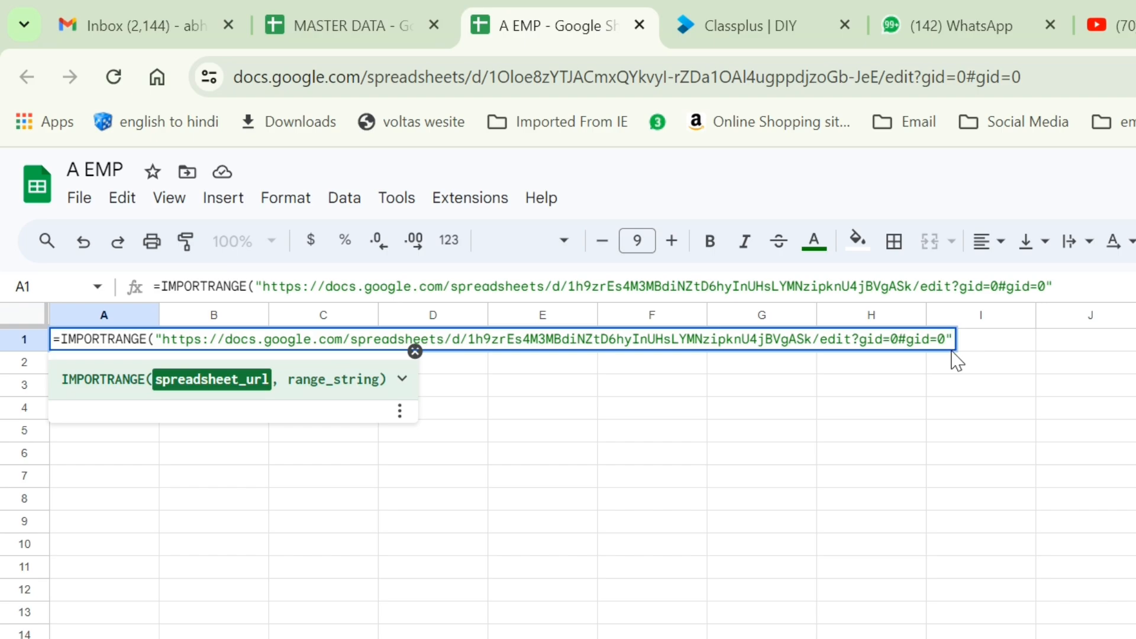
{"action": "type", "text": ","}
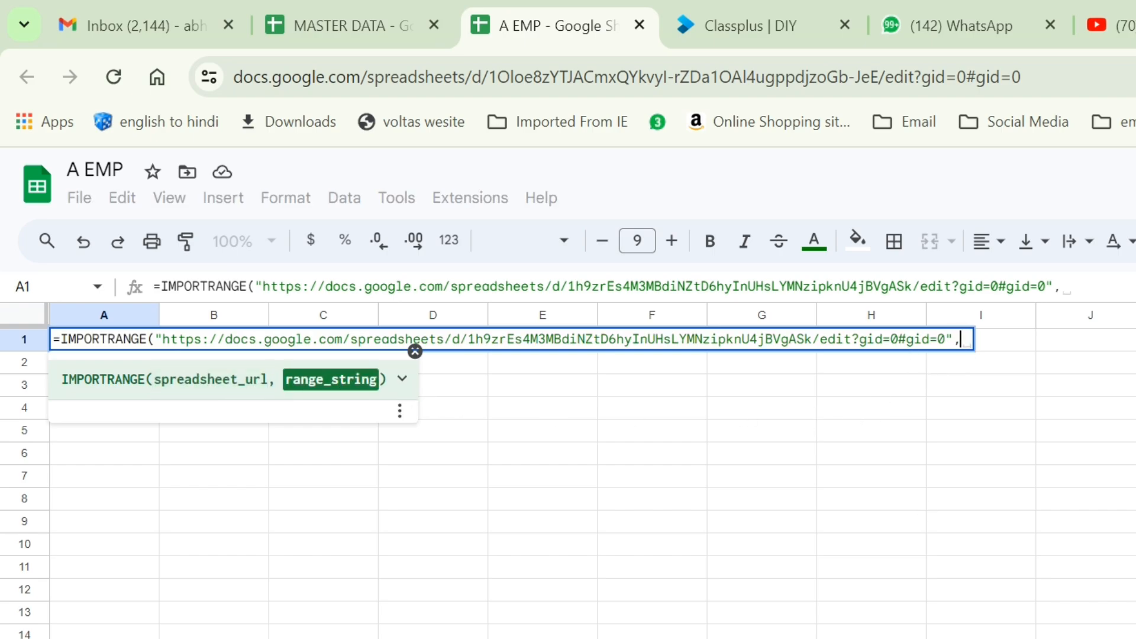
Check MASTER DATA's sheet name and finish the formula with "SHEET1!A:E".
{"action": "left_click", "coordinate": [352, 20]}
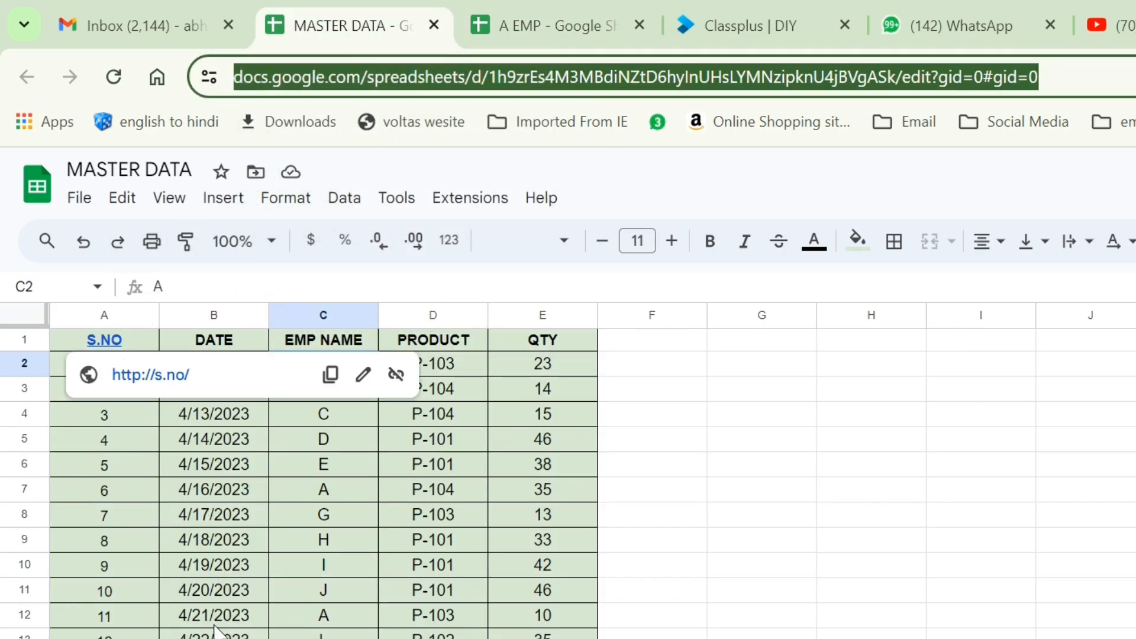
{"action": "scroll", "coordinate": [248, 603], "scroll_direction": "down", "scroll_amount": 4}
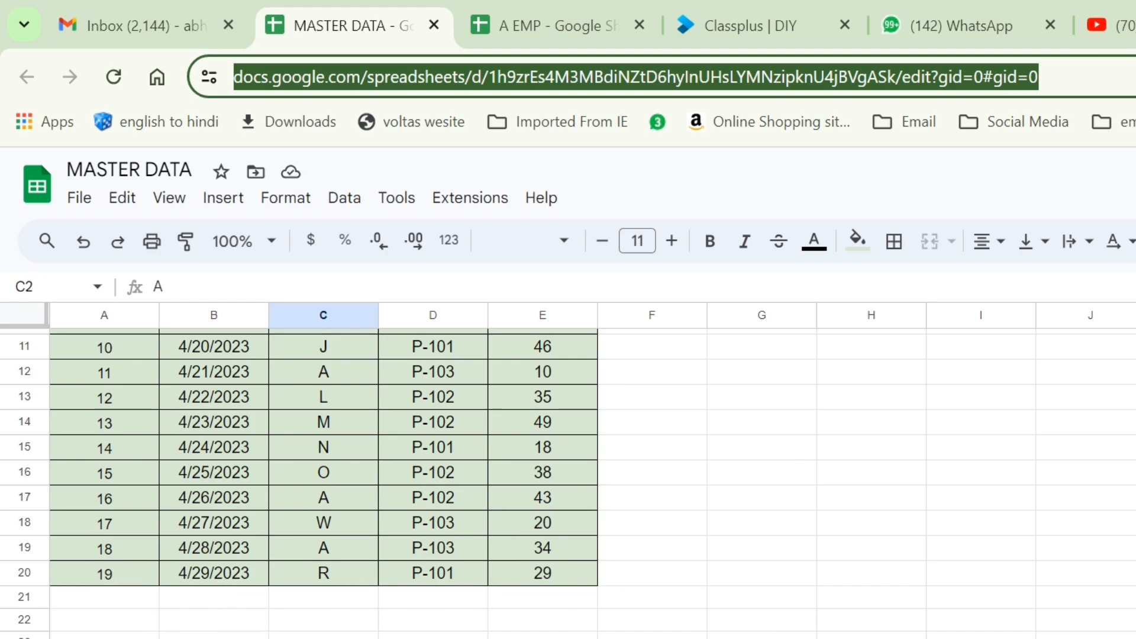
{"action": "left_click", "coordinate": [504, 36]}
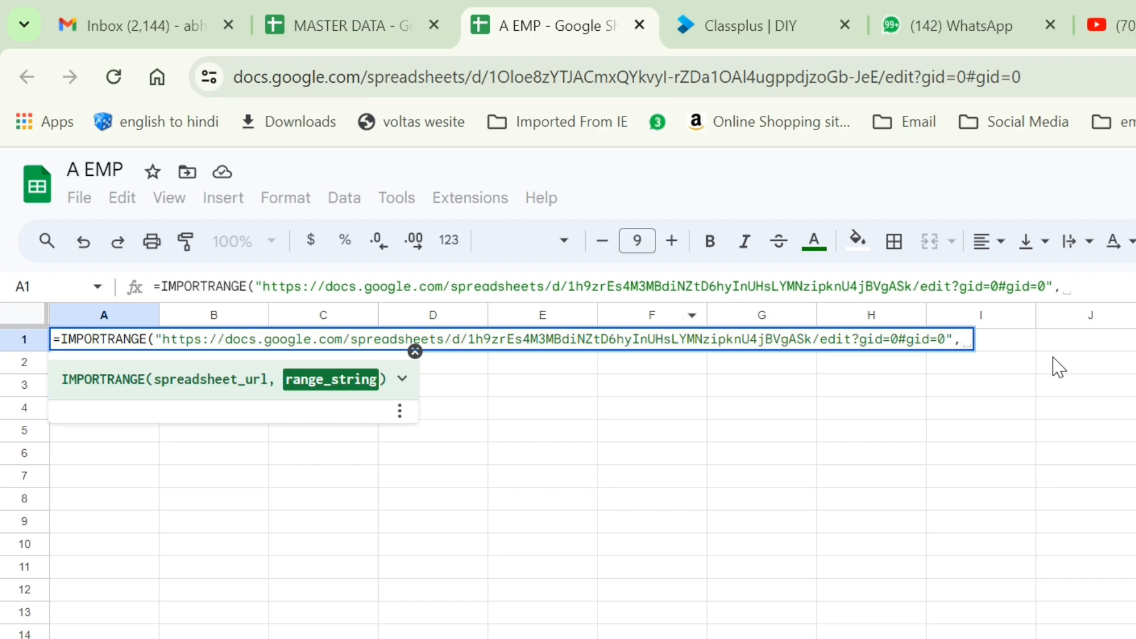
{"action": "left_click", "coordinate": [1108, 290]}
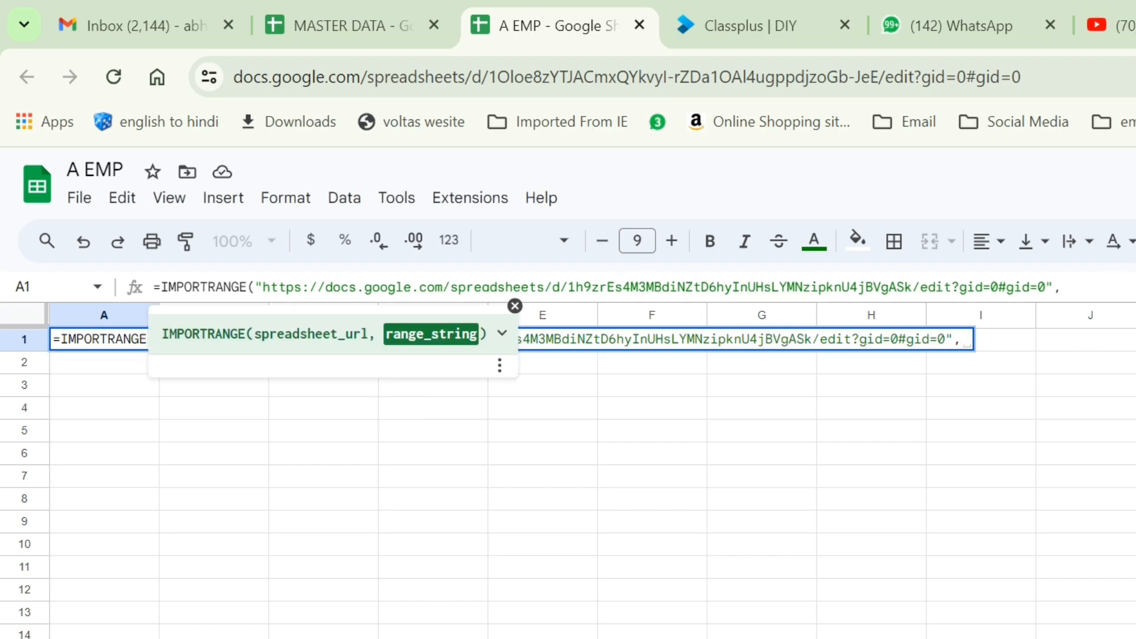
{"action": "type", "text": "\"SHEET1"}
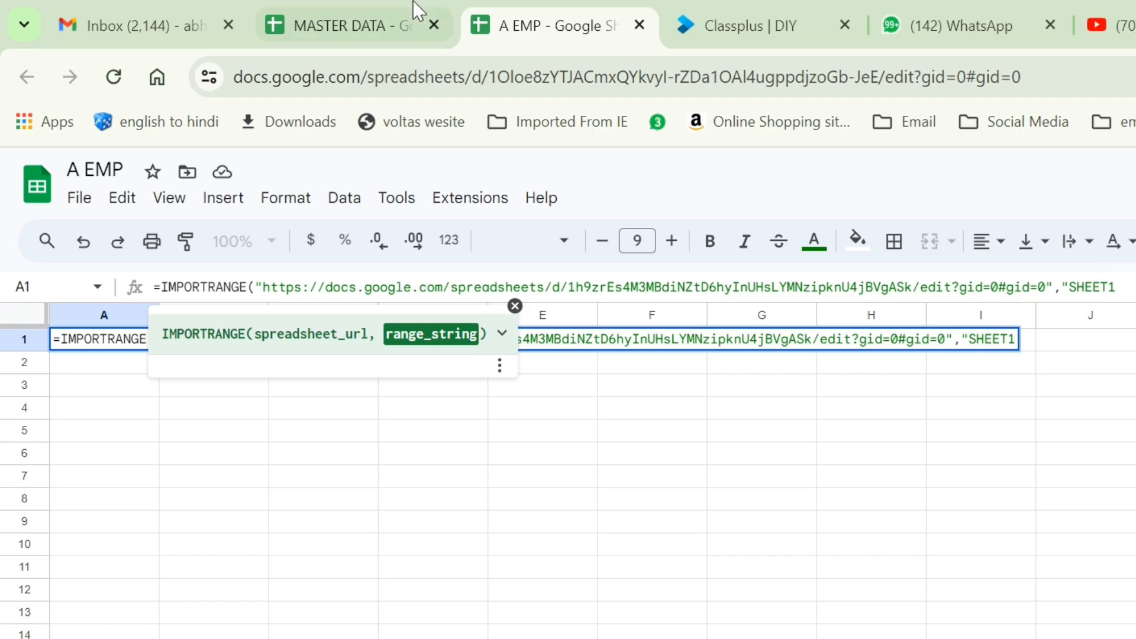
{"action": "left_click", "coordinate": [367, 26]}
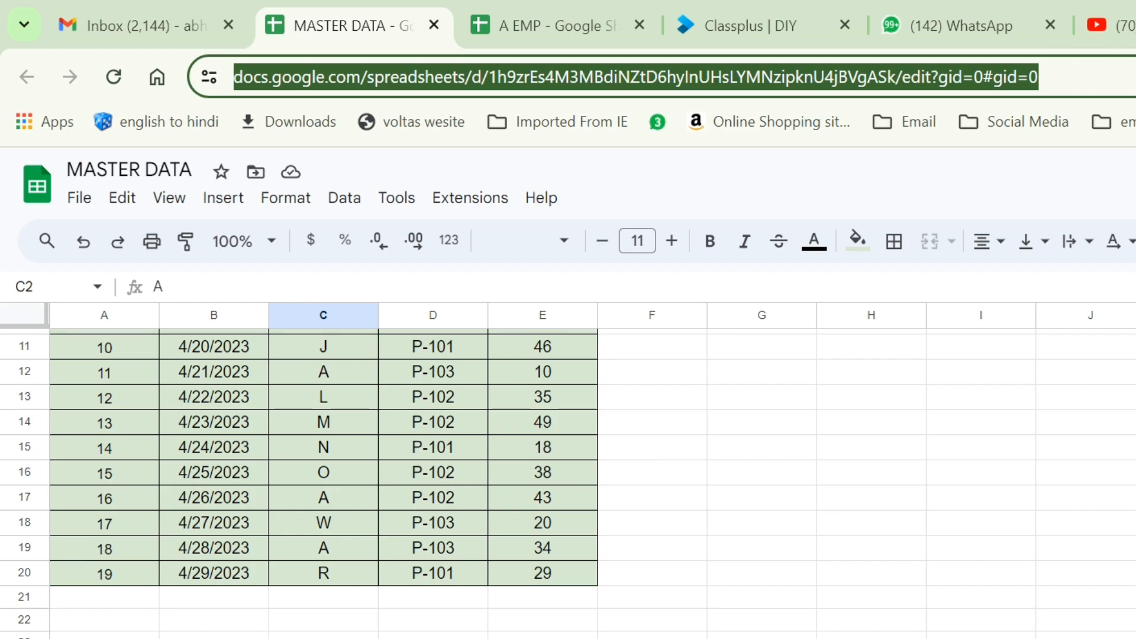
{"action": "left_click", "coordinate": [551, 18]}
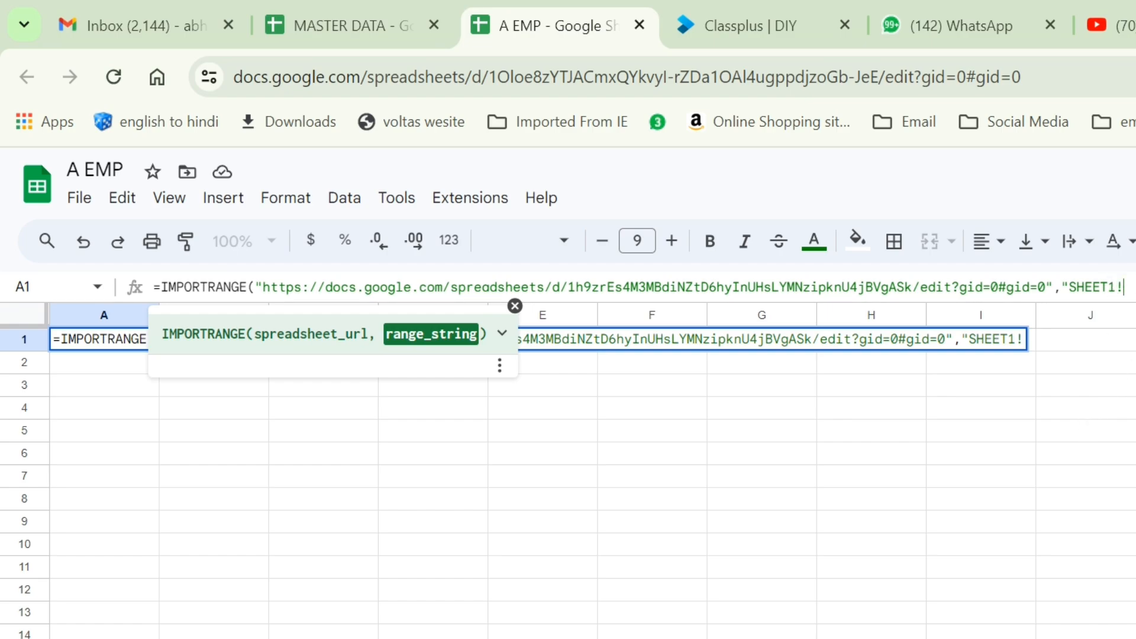
{"action": "type", "text": ":E"}
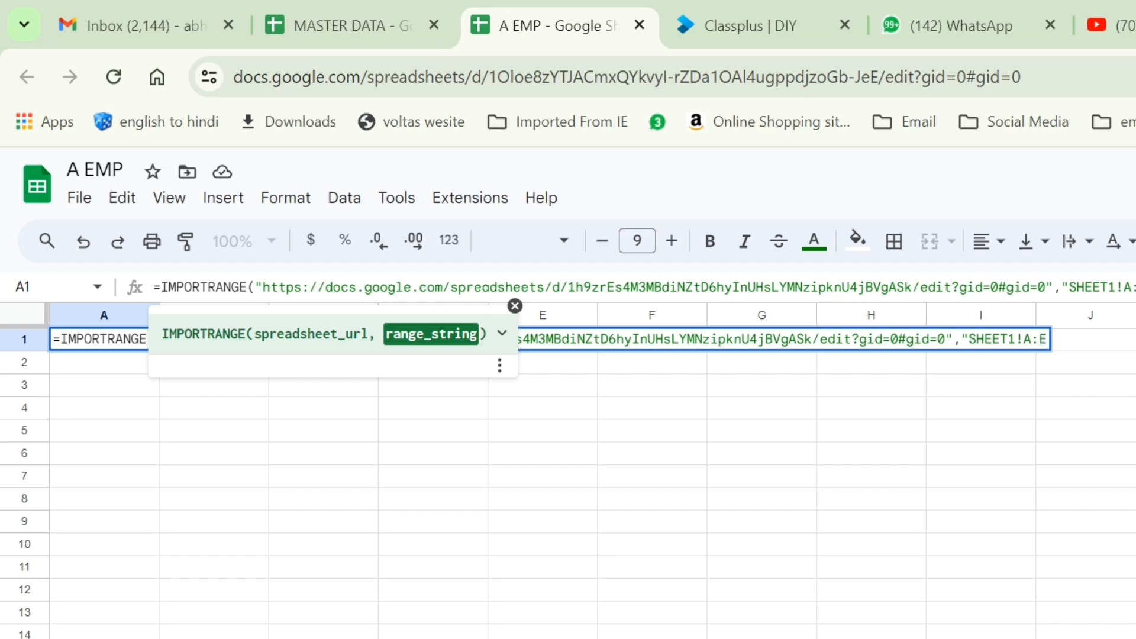
{"action": "type", "text": "\")"}
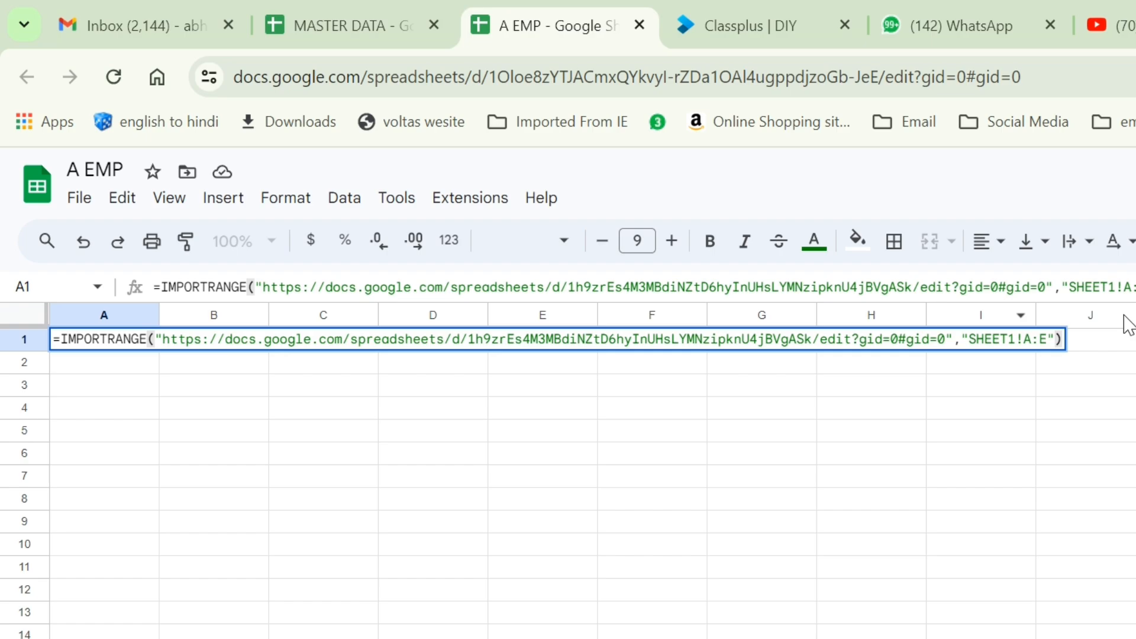
{"action": "key", "text": "Return"}
Allow A EMP access to MASTER DATA and compare the imported S.NO–QTY rows with the source.
{"action": "key", "text": "Up"}
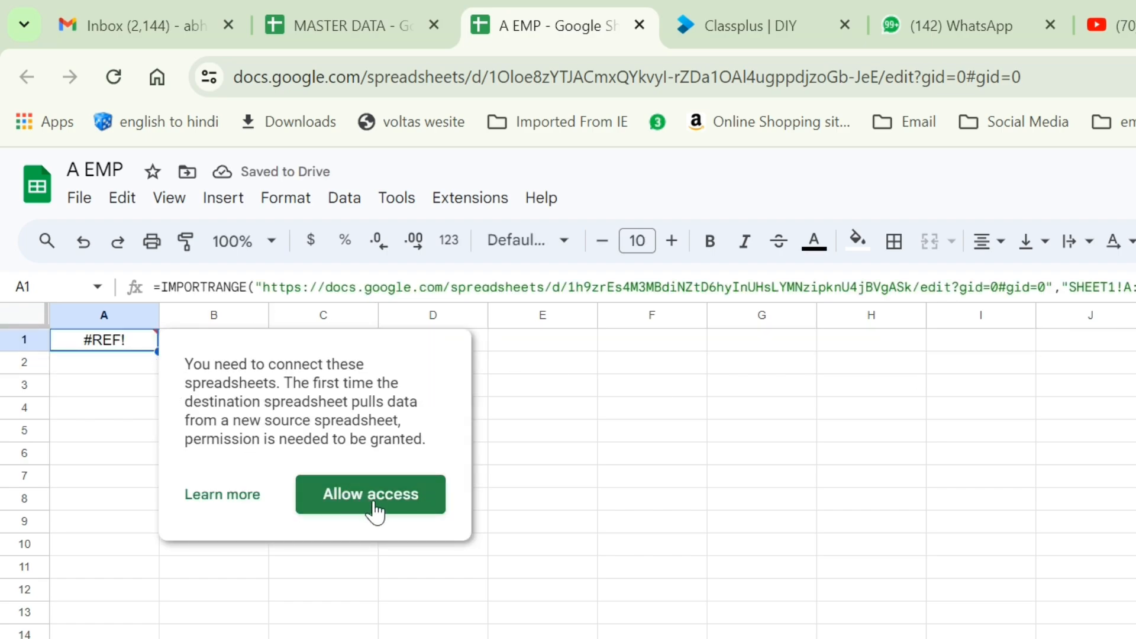
{"action": "left_click", "coordinate": [371, 494]}
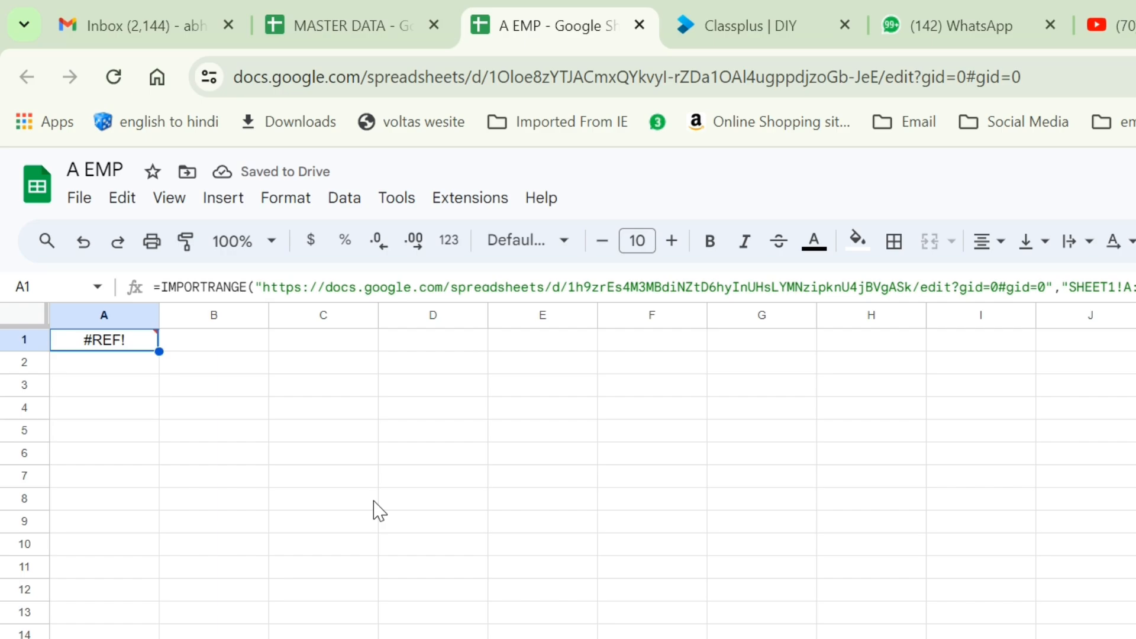
{"action": "scroll", "coordinate": [381, 521], "scroll_direction": "down", "scroll_amount": 4}
{"action": "scroll", "coordinate": [382, 533], "scroll_direction": "up", "scroll_amount": 2}
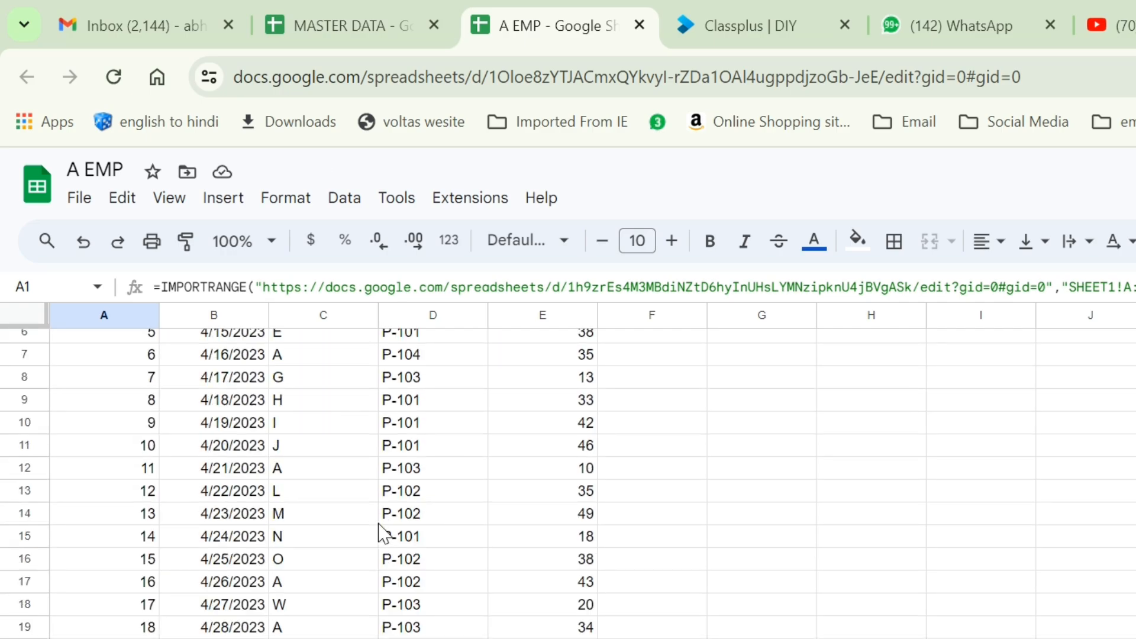
{"action": "scroll", "coordinate": [382, 533], "scroll_direction": "up", "scroll_amount": 2}
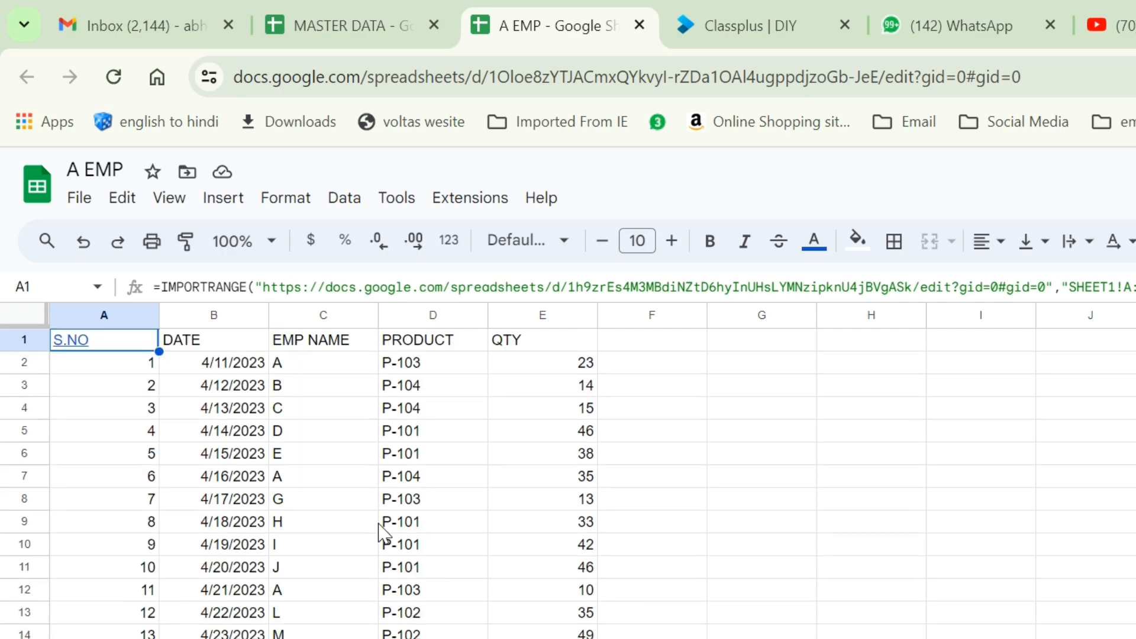
{"action": "left_click", "coordinate": [347, 28]}
{"action": "scroll", "coordinate": [311, 509], "scroll_direction": "up", "scroll_amount": 5}
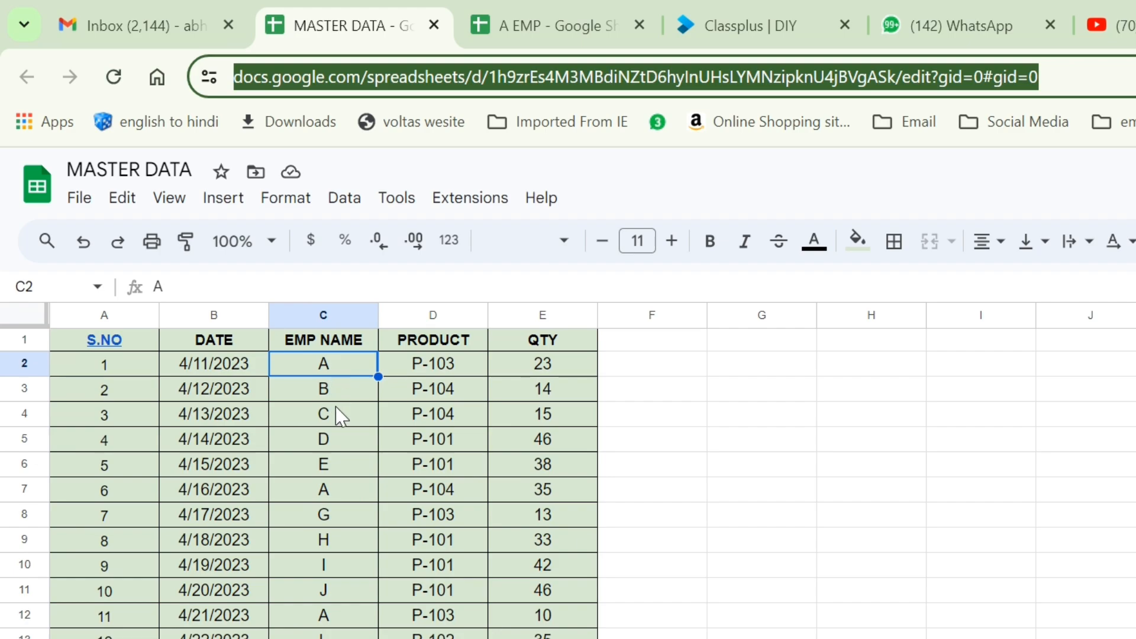
{"action": "left_click", "coordinate": [538, 30]}
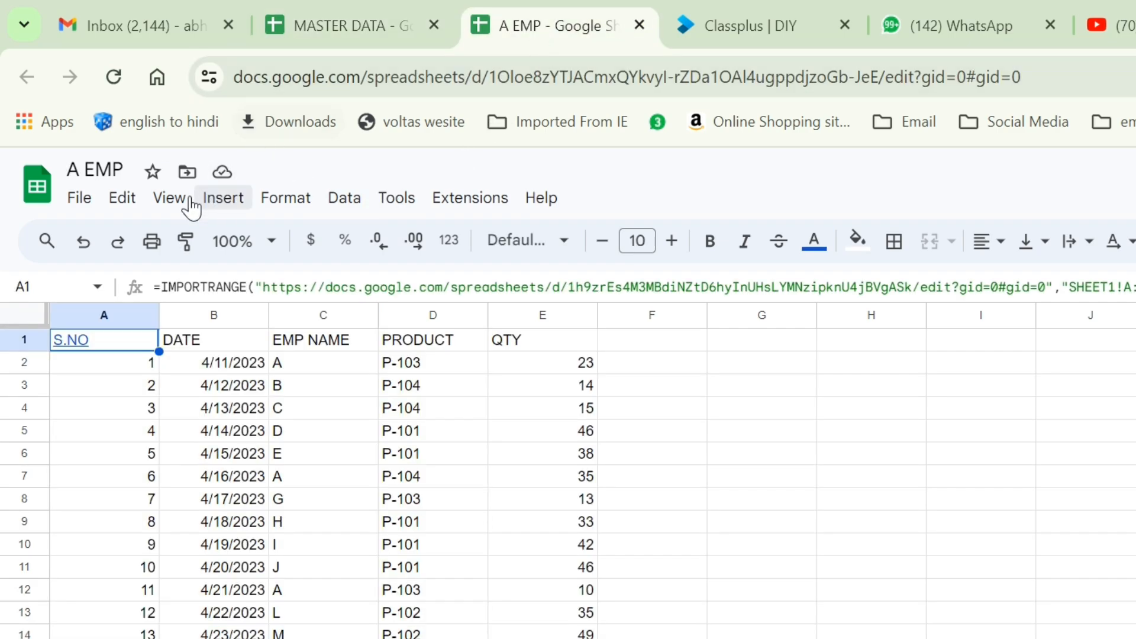
Enter =FILTER(A1:E20,C1:C20="A") in G2 to list employee A's five rows.
{"action": "mouse_move", "coordinate": [138, 349]}
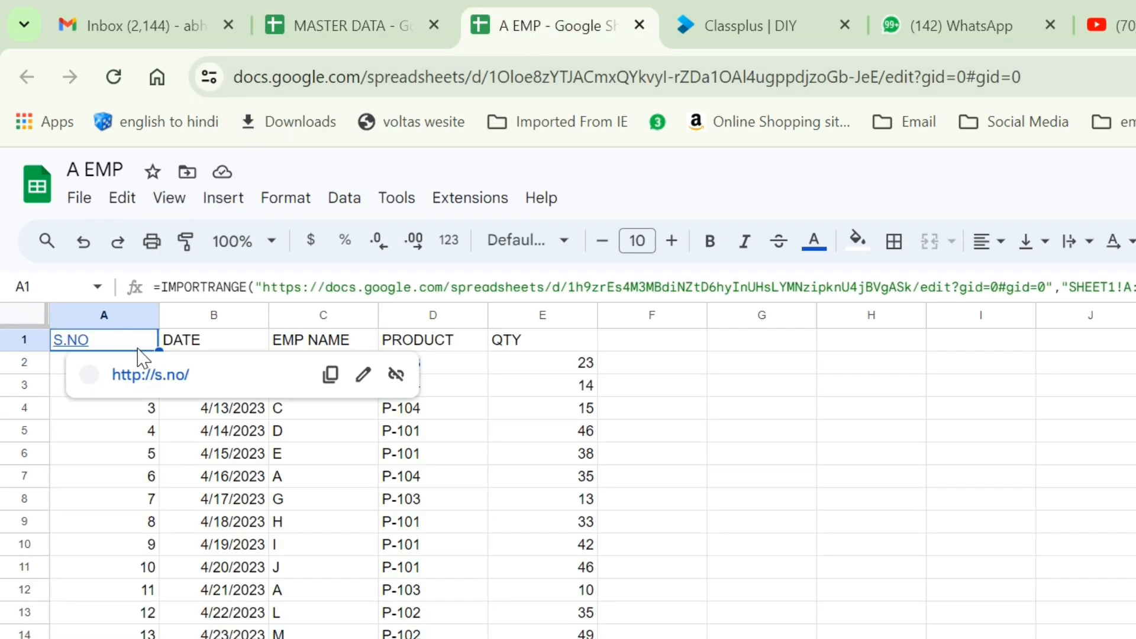
{"action": "left_click", "coordinate": [729, 364]}
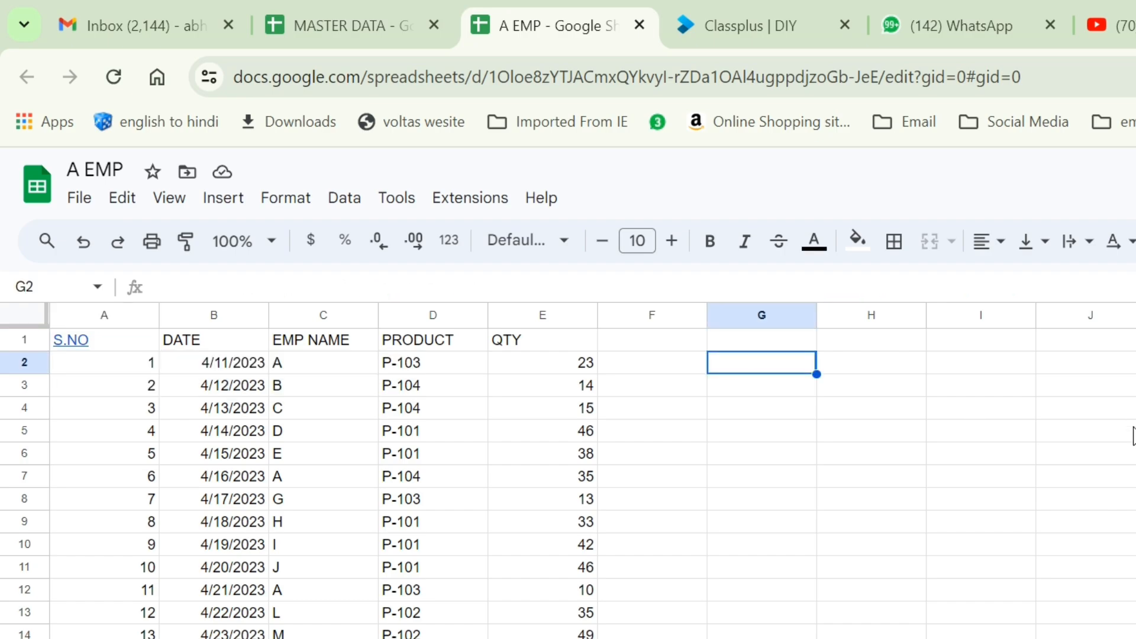
{"action": "type", "text": "=FILTER("}
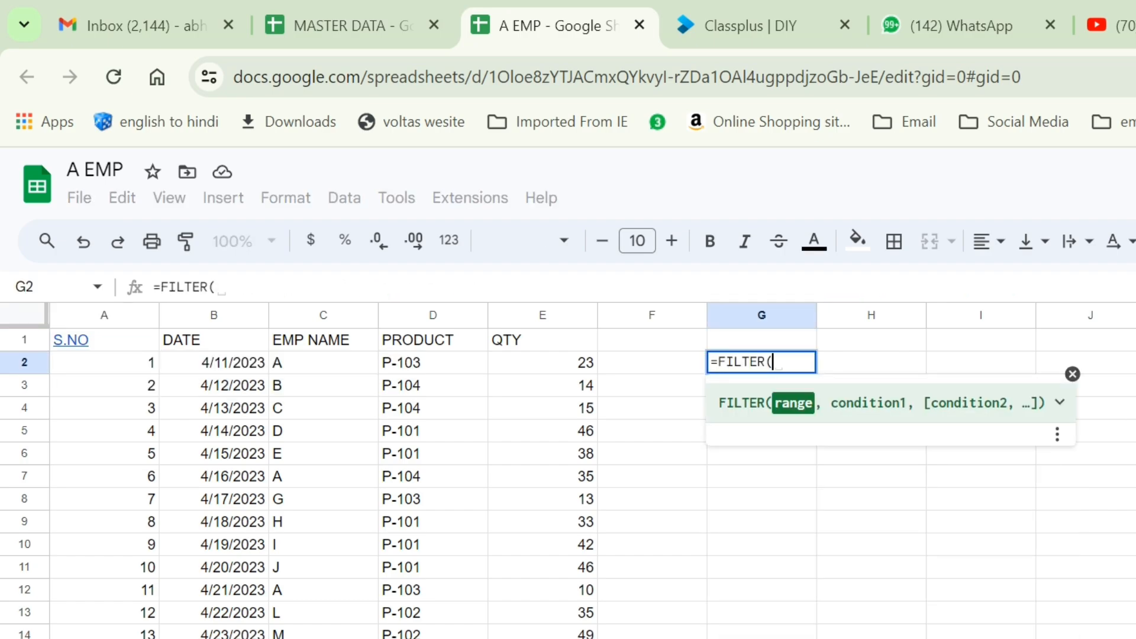
{"action": "left_click", "coordinate": [341, 350]}
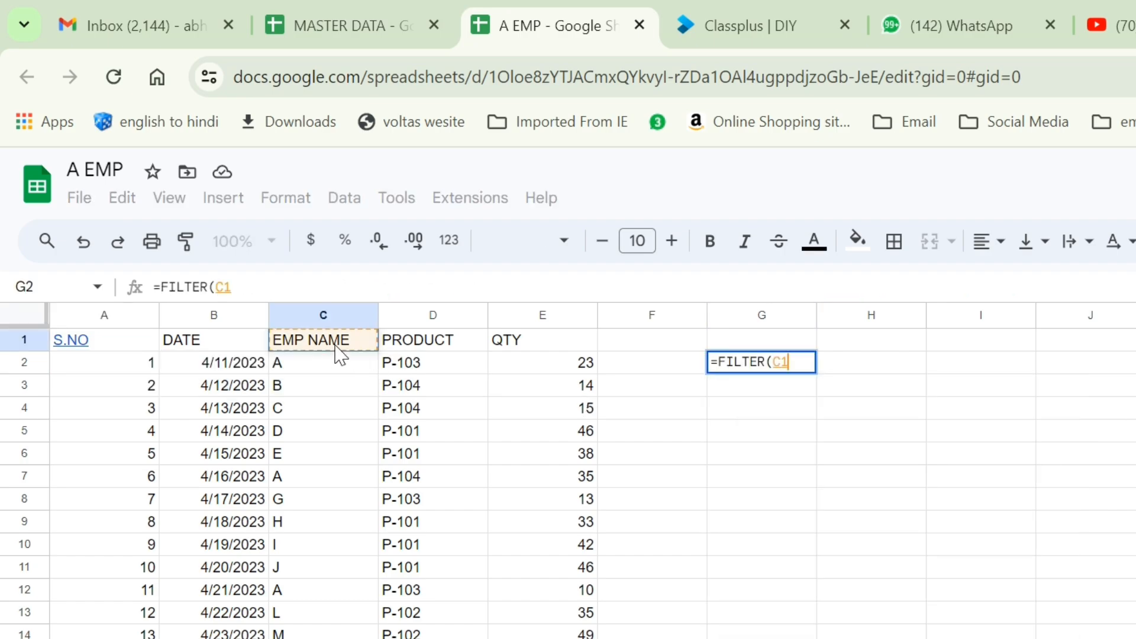
{"action": "key", "text": "Left"}
{"action": "key", "text": "Left"}
{"action": "key", "text": "shift+Right"}
{"action": "key", "text": "shift+Right"}
{"action": "key", "text": "shift+Right"}
{"action": "key", "text": "shift+Right"}
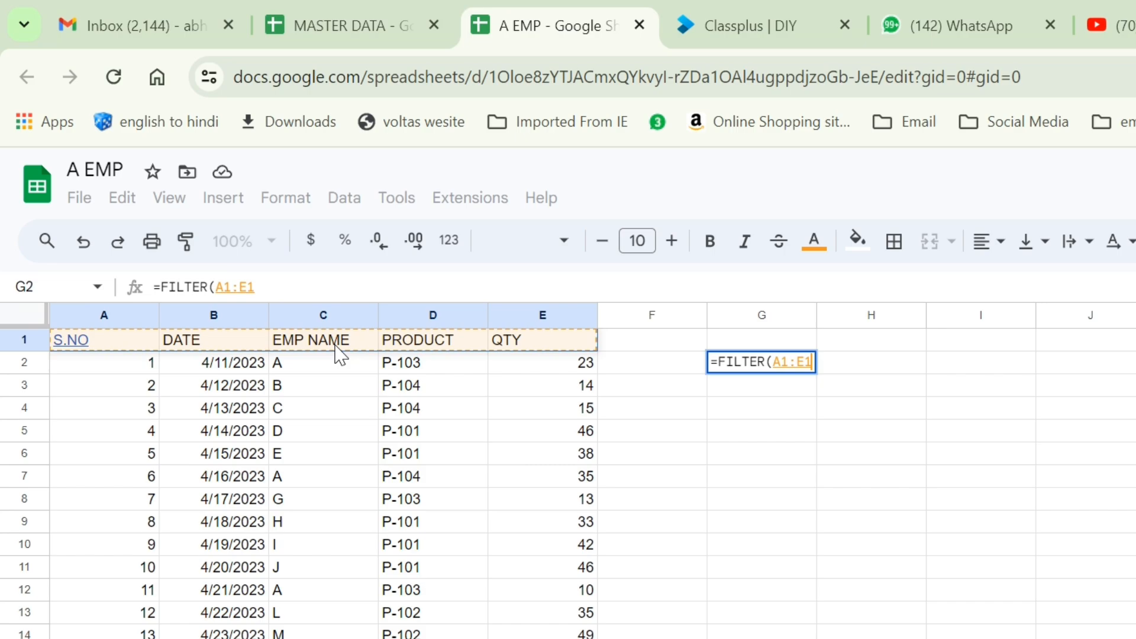
{"action": "key", "text": "ctrl+shift+Down"}
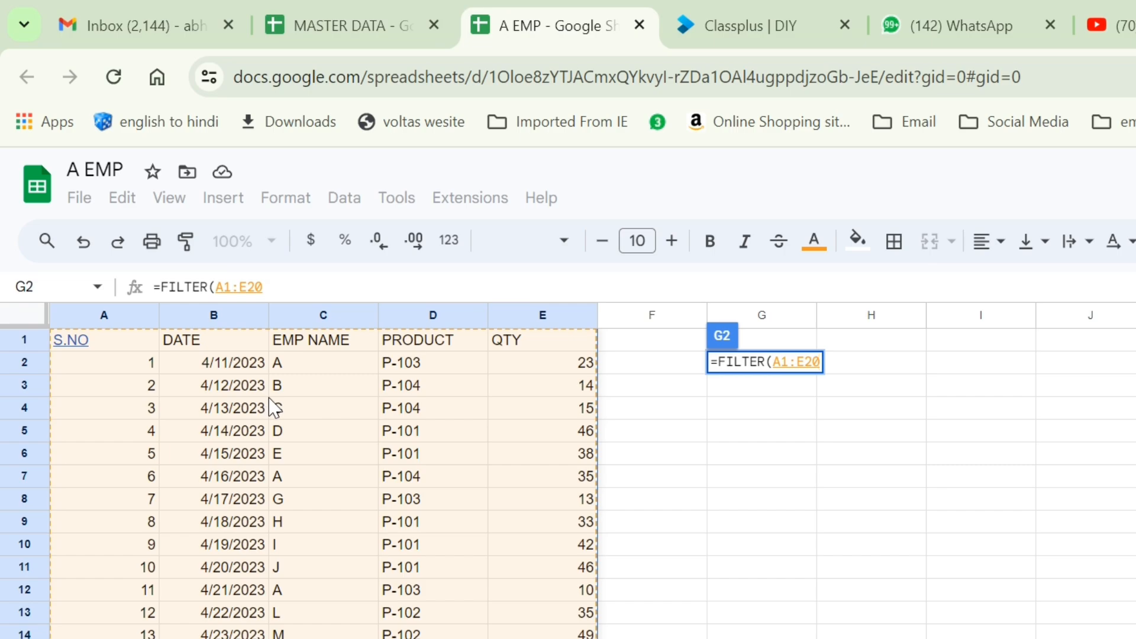
{"action": "type", "text": ","}
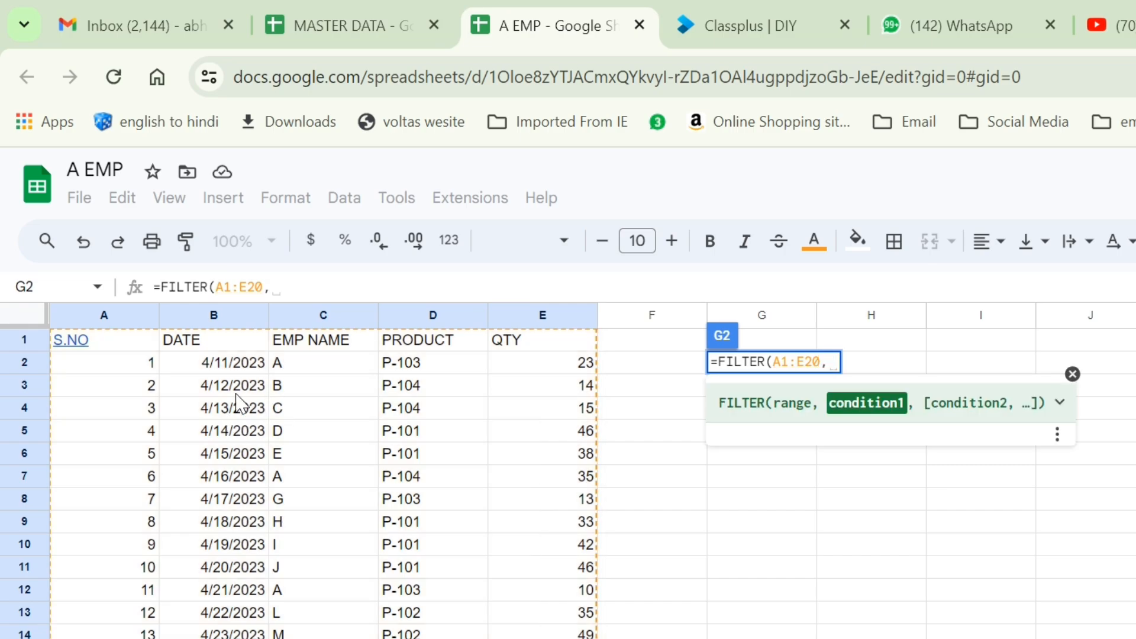
{"action": "left_click", "coordinate": [310, 343]}
{"action": "key", "text": "ctrl+shift+Down"}
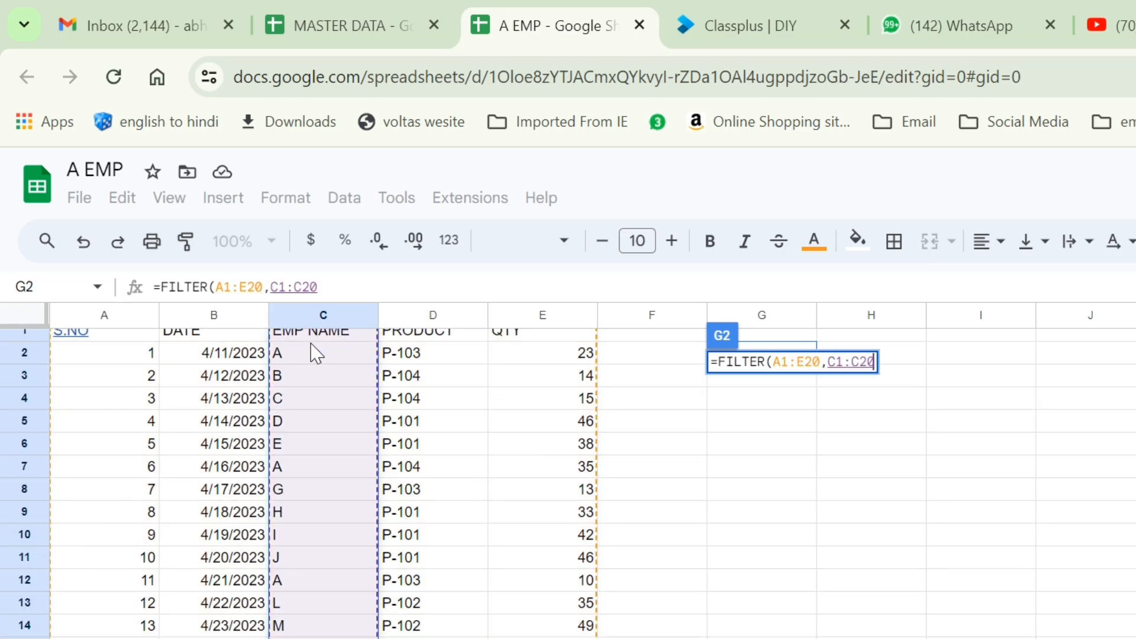
{"action": "type", "text": "=\"A\")"}
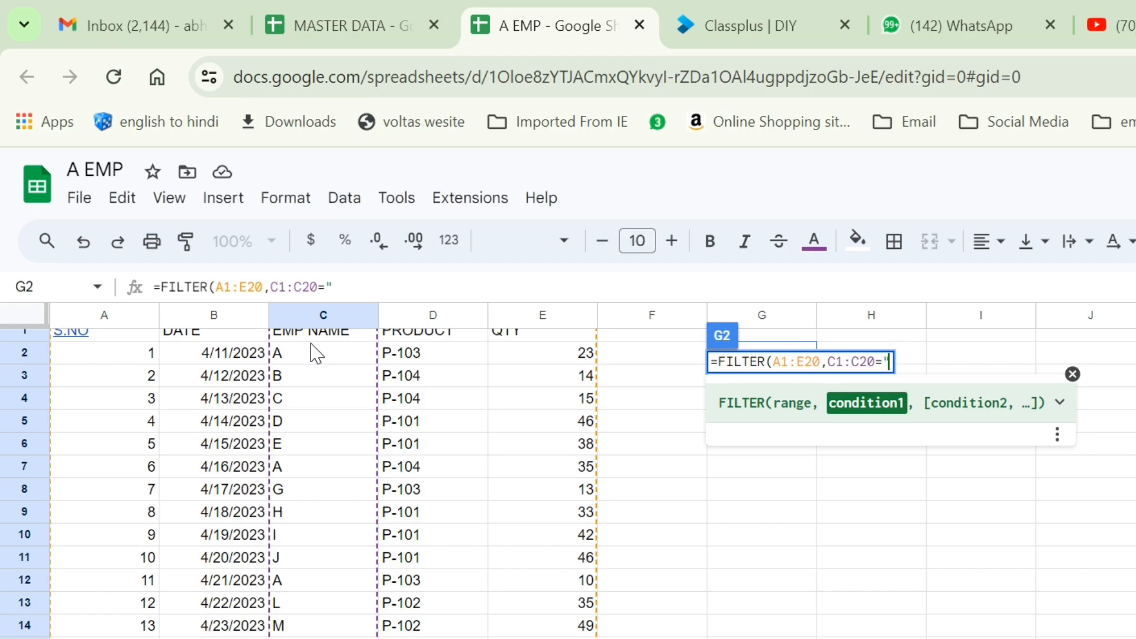
{"action": "key", "text": "Up"}
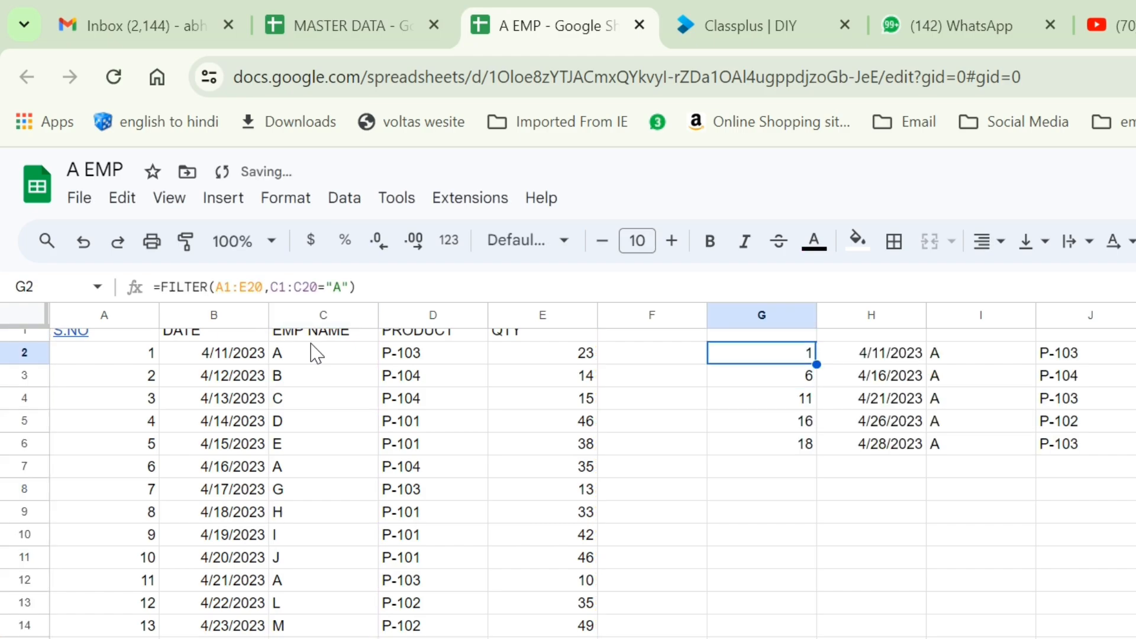
Review A1's IMPORTRANGE and the MASTER DATA source, then select the trial FILTER formula in G2.
{"action": "scroll", "coordinate": [681, 414], "scroll_direction": "up", "scroll_amount": 1}
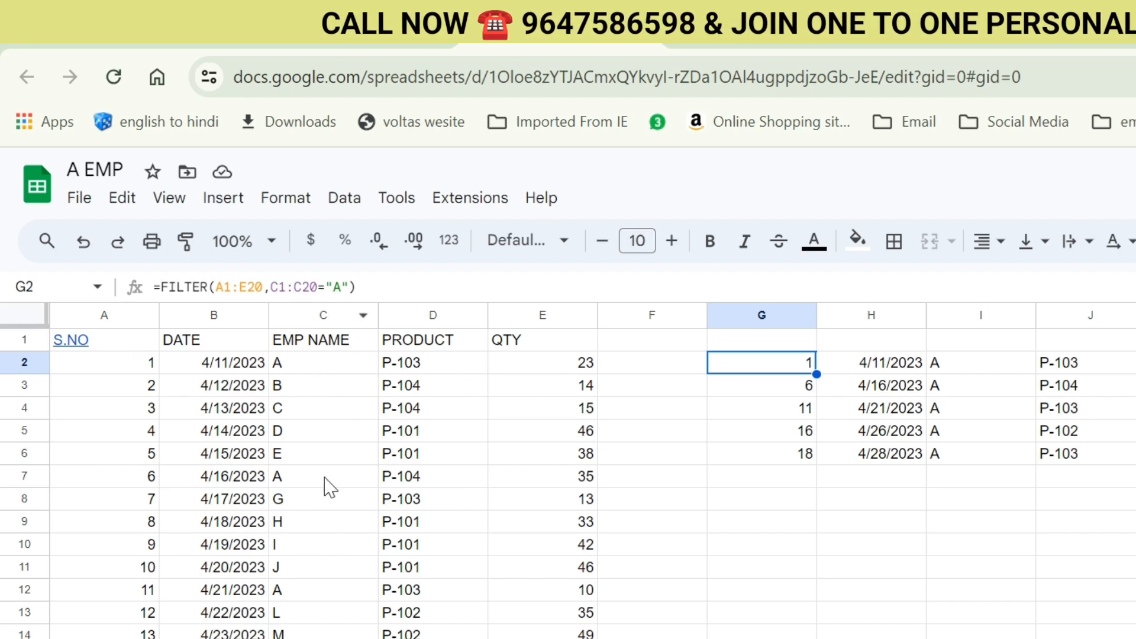
{"action": "mouse_move", "coordinate": [106, 337]}
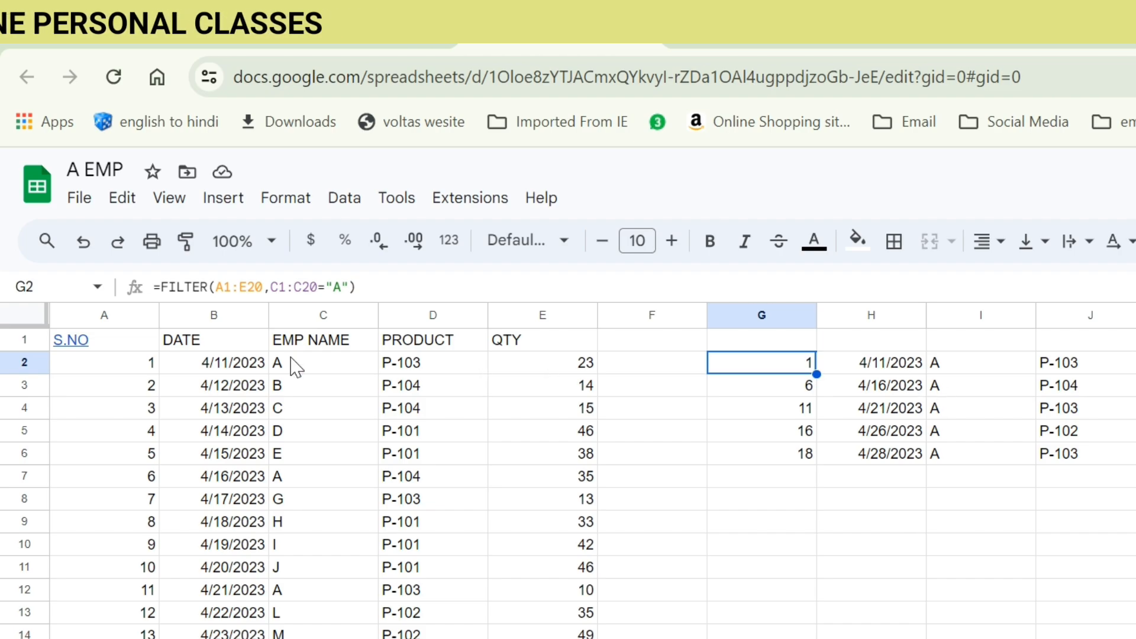
{"action": "left_click", "coordinate": [119, 343]}
{"action": "left_click", "coordinate": [499, 459]}
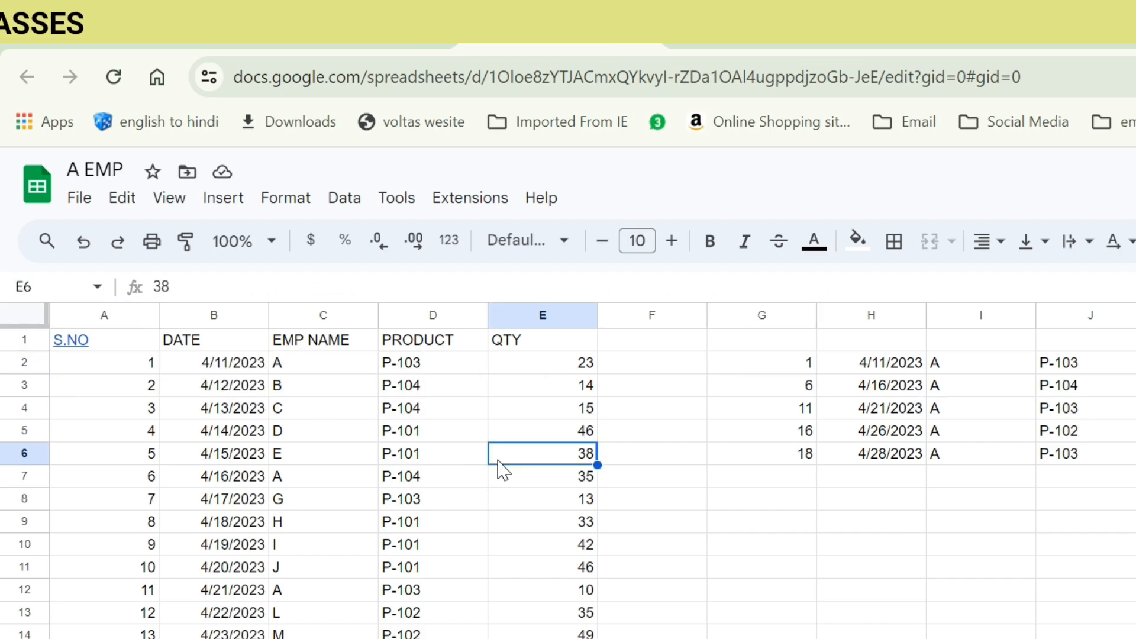
{"action": "left_click", "coordinate": [322, 27]}
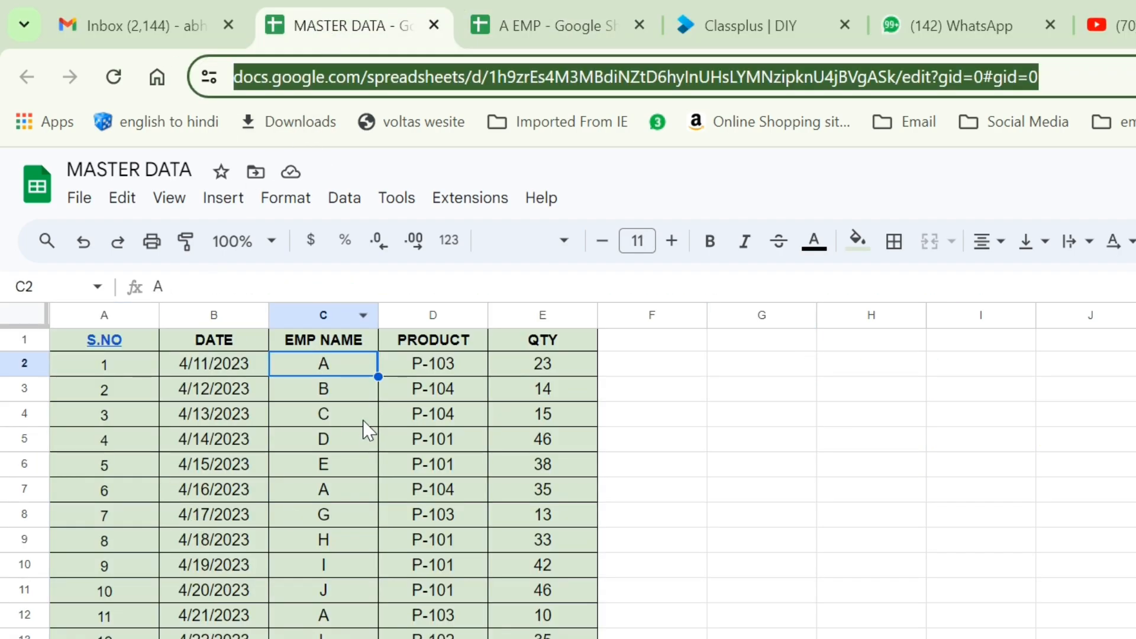
{"action": "left_click", "coordinate": [482, 25]}
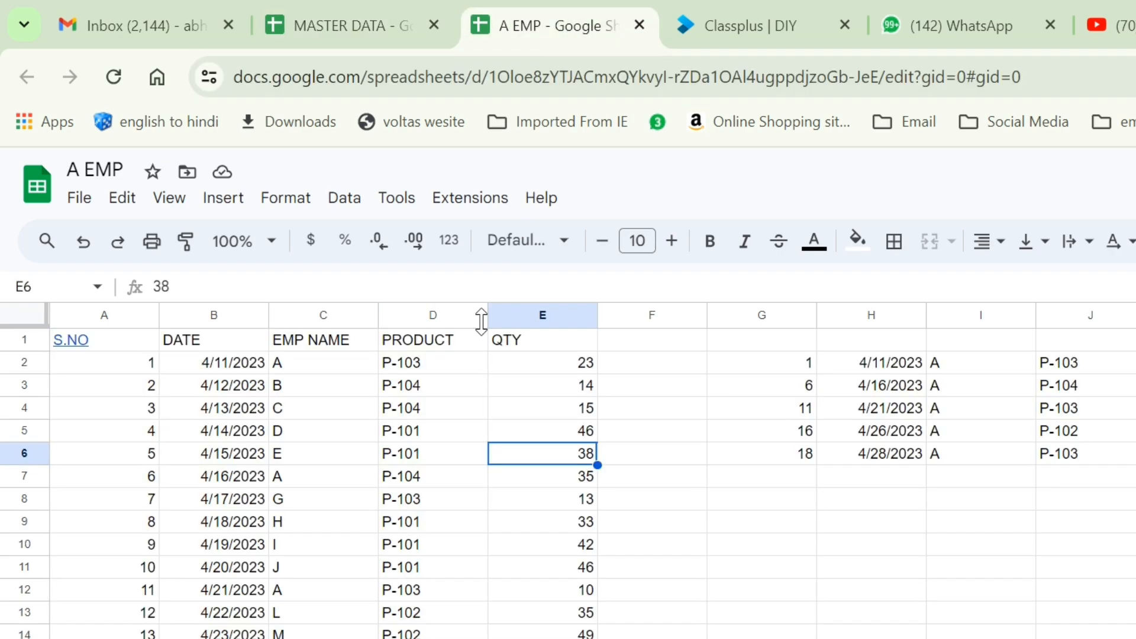
{"action": "left_click", "coordinate": [244, 391]}
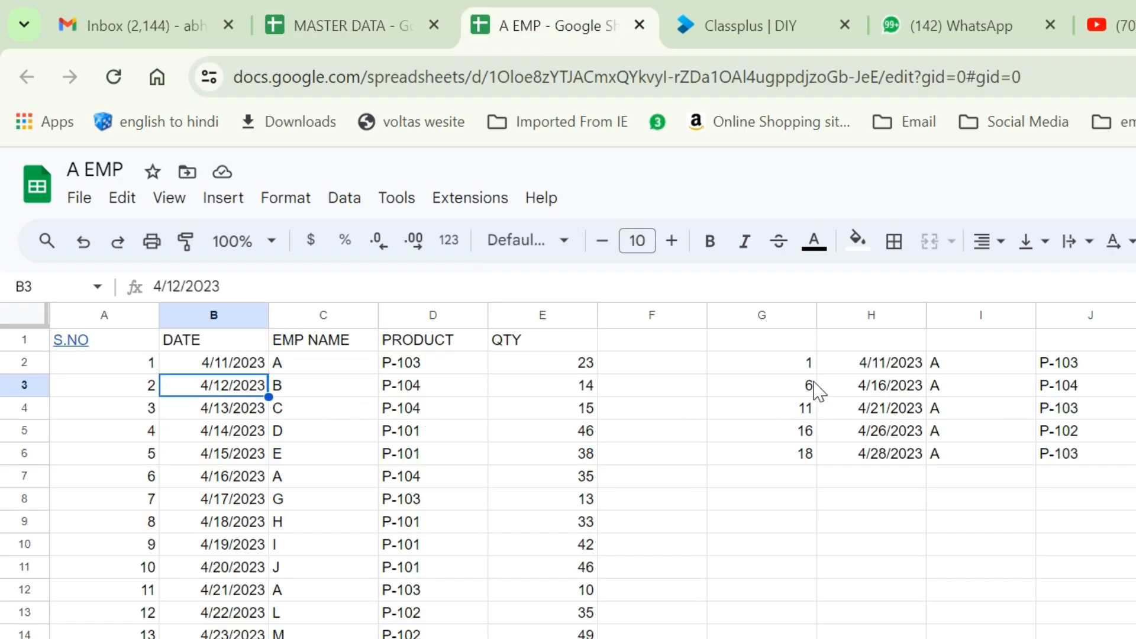
{"action": "left_click", "coordinate": [807, 366]}
Delete the trial FILTER from G2, then undo a broken first FILTER edit of A1.
{"action": "key", "text": "Delete"}
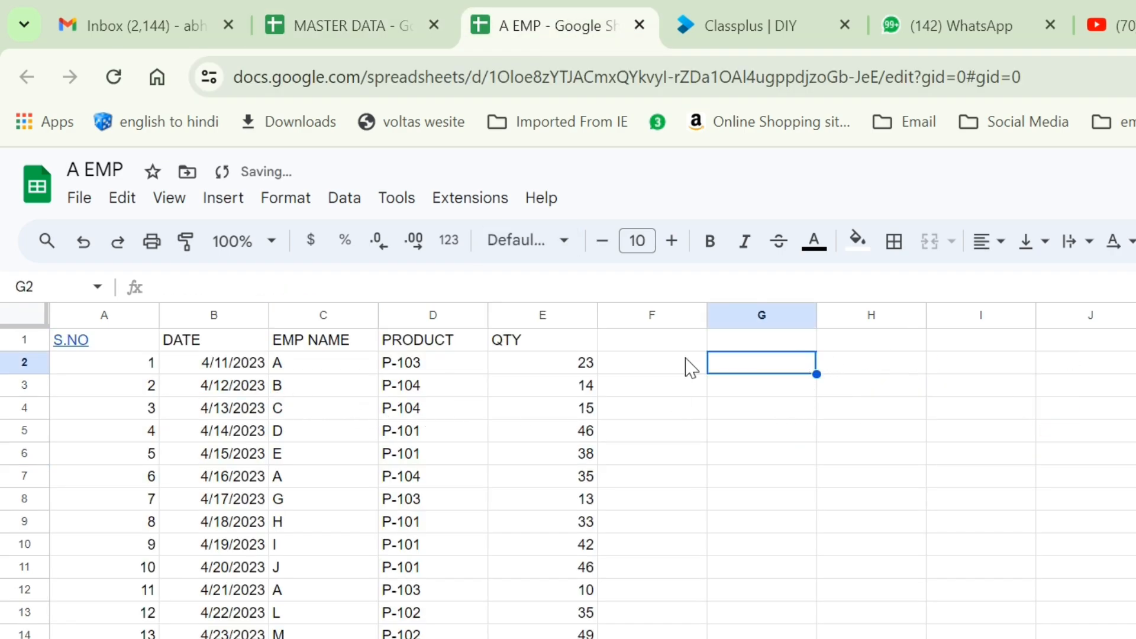
{"action": "left_click", "coordinate": [116, 342]}
{"action": "left_click", "coordinate": [165, 285]}
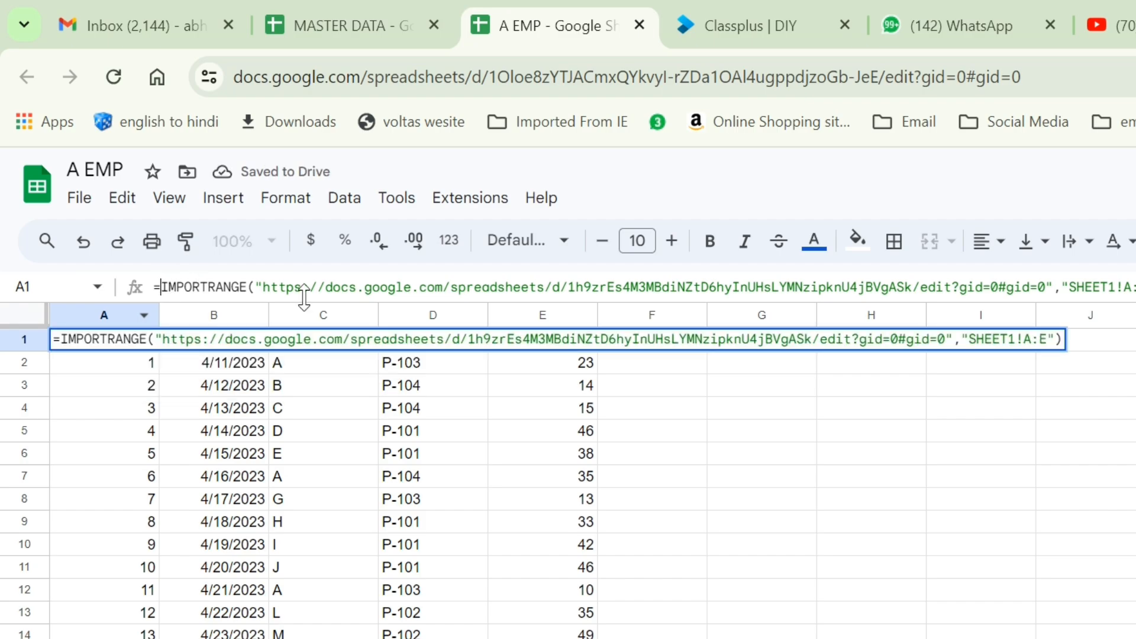
{"action": "type", "text": "FILTE"}
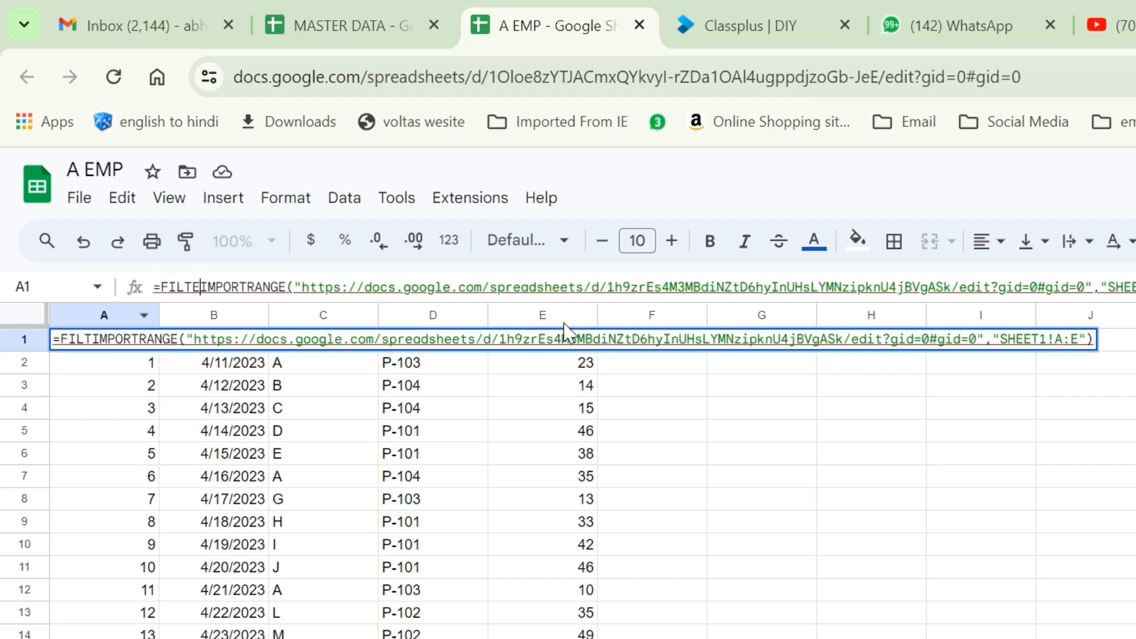
{"action": "key", "text": "Tab"}
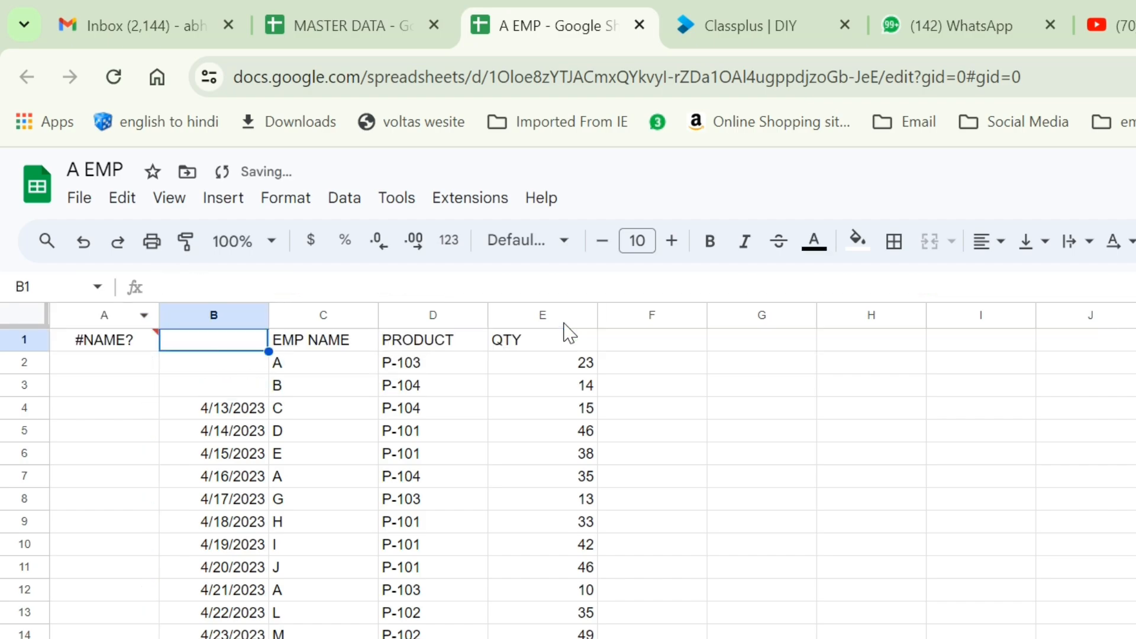
{"action": "key", "text": "ctrl+z"}
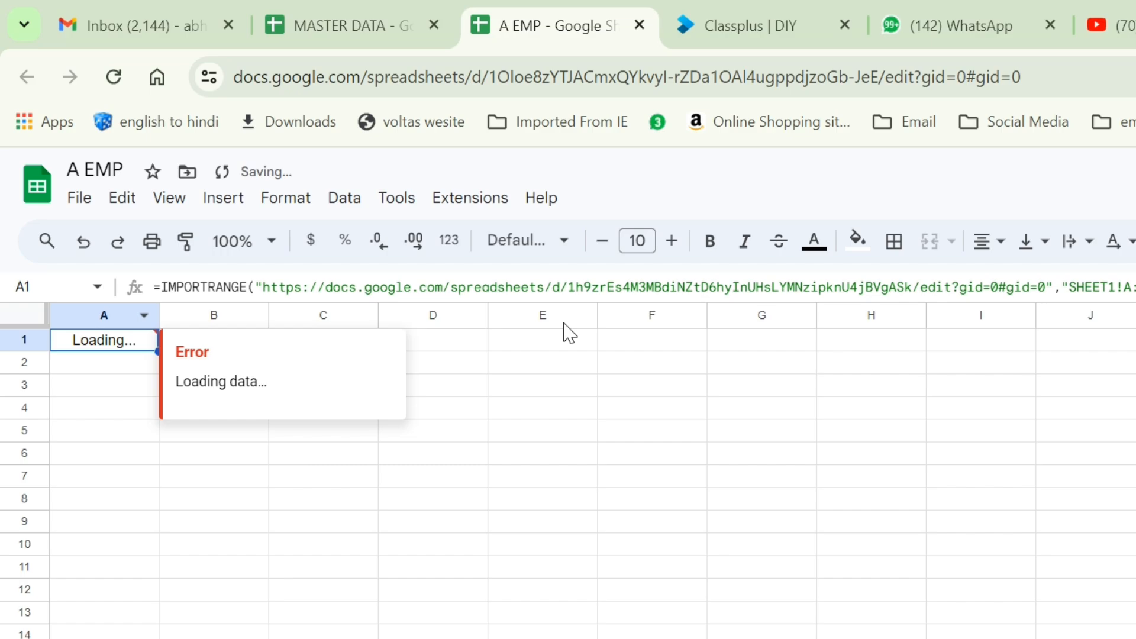
Wrap A1's IMPORTRANGE in FILTER( and add a comma after the IMPORTRANGE call.
{"action": "left_click", "coordinate": [160, 287]}
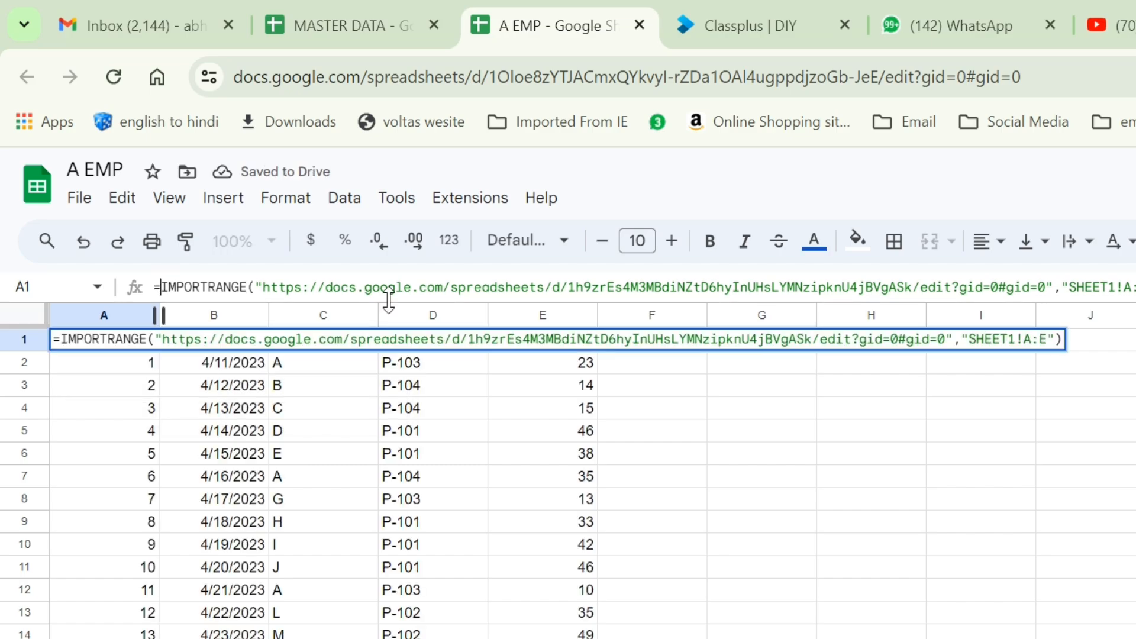
{"action": "type", "text": "FILTER("}
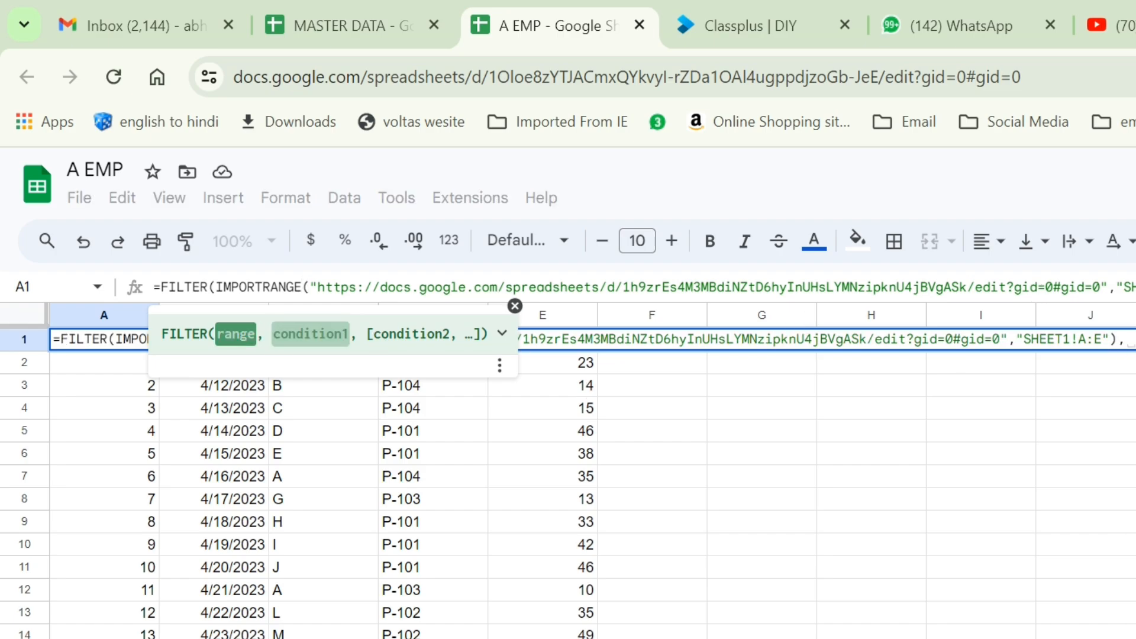
{"action": "key", "text": "End"}
{"action": "type", "text": ","}
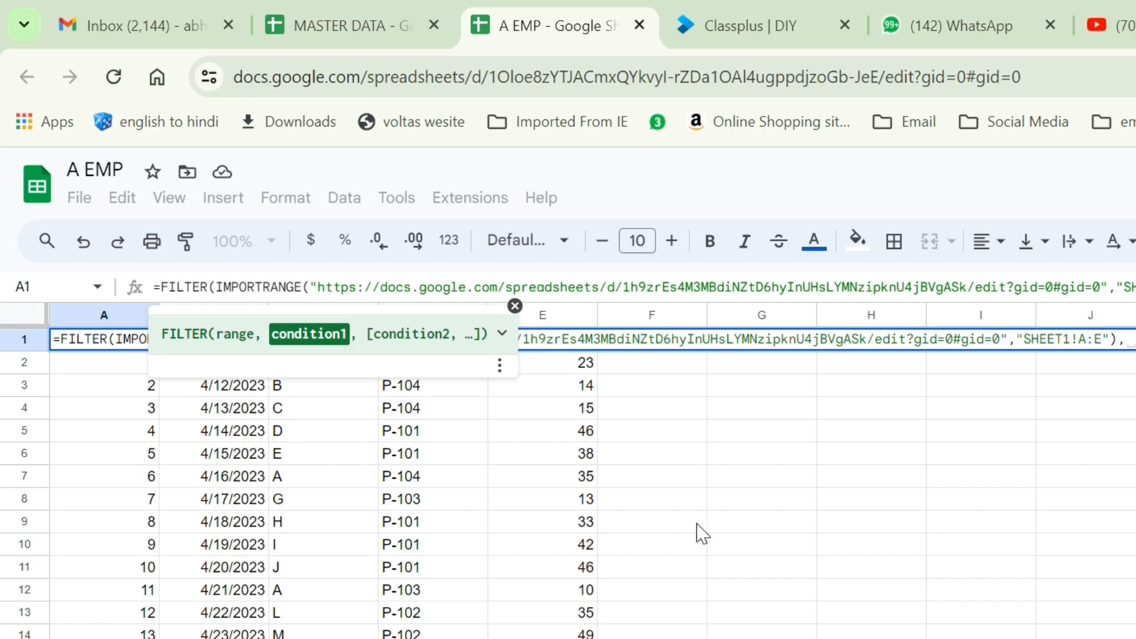
Select and copy the IMPORTRANGE call inside A1's formula.
{"action": "type", "text": "C"}
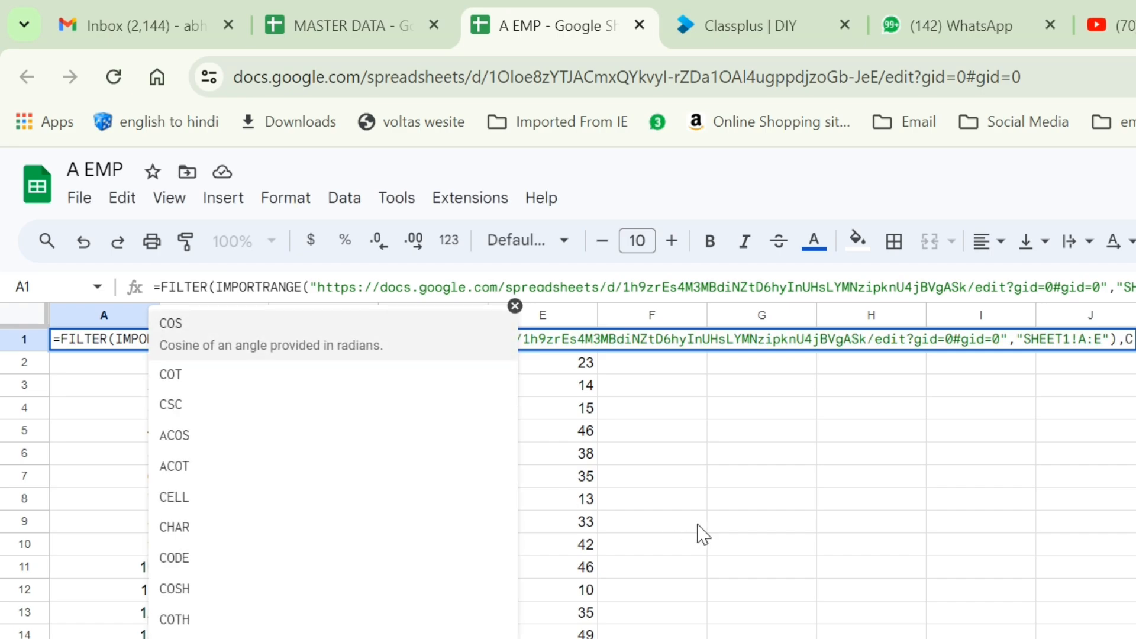
{"action": "key", "text": "BackSpace"}
{"action": "key", "text": "BackSpace"}
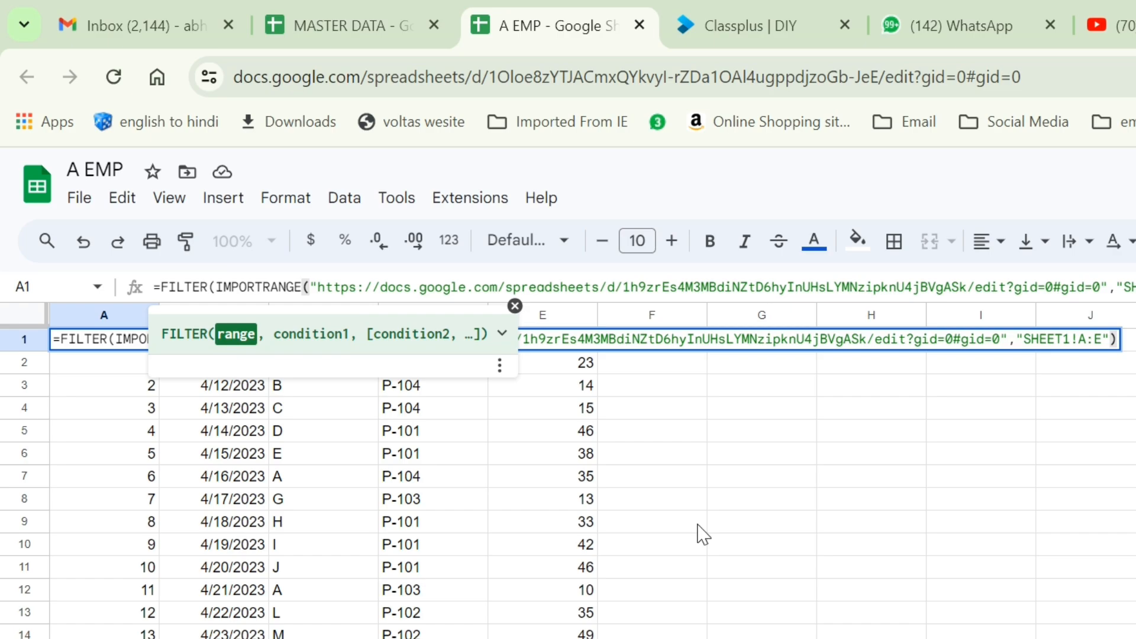
{"action": "key", "text": "shift+Left"}
{"action": "key", "text": "shift+Left"}
{"action": "key", "text": "shift+Left"}
{"action": "key", "text": "shift+Left"}
{"action": "key", "text": "shift+Left"}
{"action": "key", "text": "shift+Left"}
{"action": "key", "text": "shift+Left"}
{"action": "key", "text": "shift+Left"}
{"action": "key", "text": "shift+Left"}
{"action": "key", "text": "shift+Left"}
{"action": "key", "text": "shift+Left"}
{"action": "key", "text": "shift+Left"}
{"action": "key", "text": "shift+Left"}
{"action": "key", "text": "shift+Left"}
{"action": "key", "text": "shift+Left"}
{"action": "key", "text": "shift+Left"}
{"action": "key", "text": "shift+Left"}
{"action": "key", "text": "shift+Left"}
{"action": "key", "text": "shift+Left"}
{"action": "key", "text": "shift+Left"}
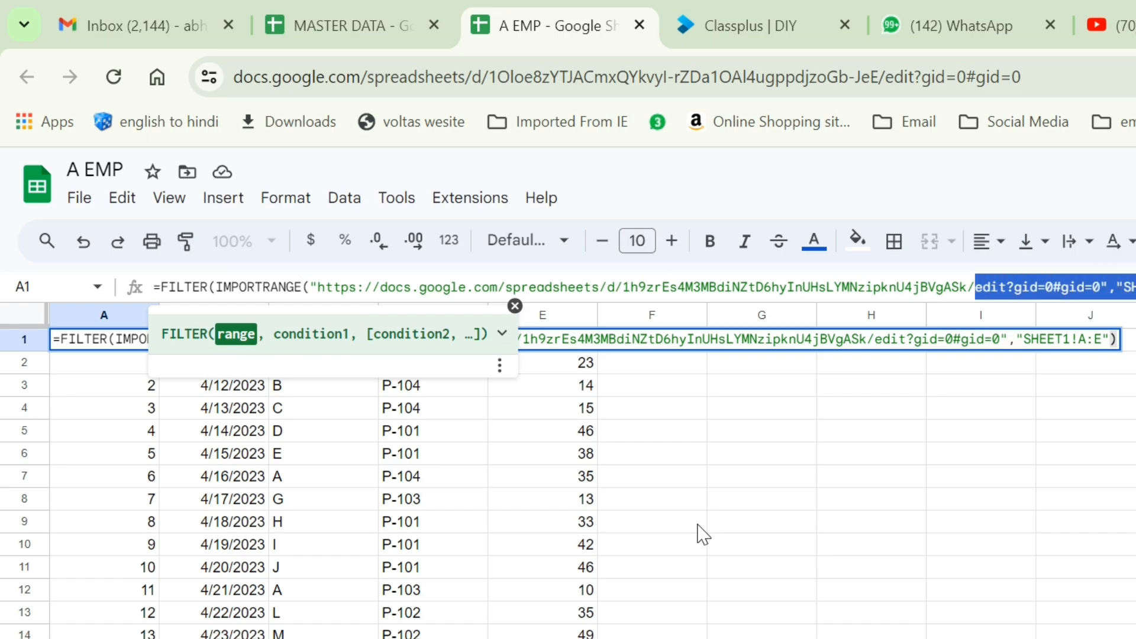
{"action": "key", "text": "shift+Left"}
{"action": "key", "text": "shift+Left"}
{"action": "key", "text": "shift+Left"}
{"action": "key", "text": "shift+Left"}
{"action": "key", "text": "shift+Left"}
{"action": "key", "text": "shift+Left"}
{"action": "key", "text": "shift+Left"}
{"action": "key", "text": "shift+Left"}
{"action": "key", "text": "shift+Left"}
{"action": "key", "text": "shift+Left"}
{"action": "key", "text": "shift+Left"}
{"action": "key", "text": "shift+Left"}
{"action": "key", "text": "shift+Left"}
{"action": "key", "text": "shift+Left"}
{"action": "key", "text": "shift+Left"}
{"action": "key", "text": "shift+Left"}
{"action": "key", "text": "shift+Left"}
{"action": "key", "text": "shift+Left"}
{"action": "key", "text": "shift+Left"}
{"action": "key", "text": "shift+Left"}
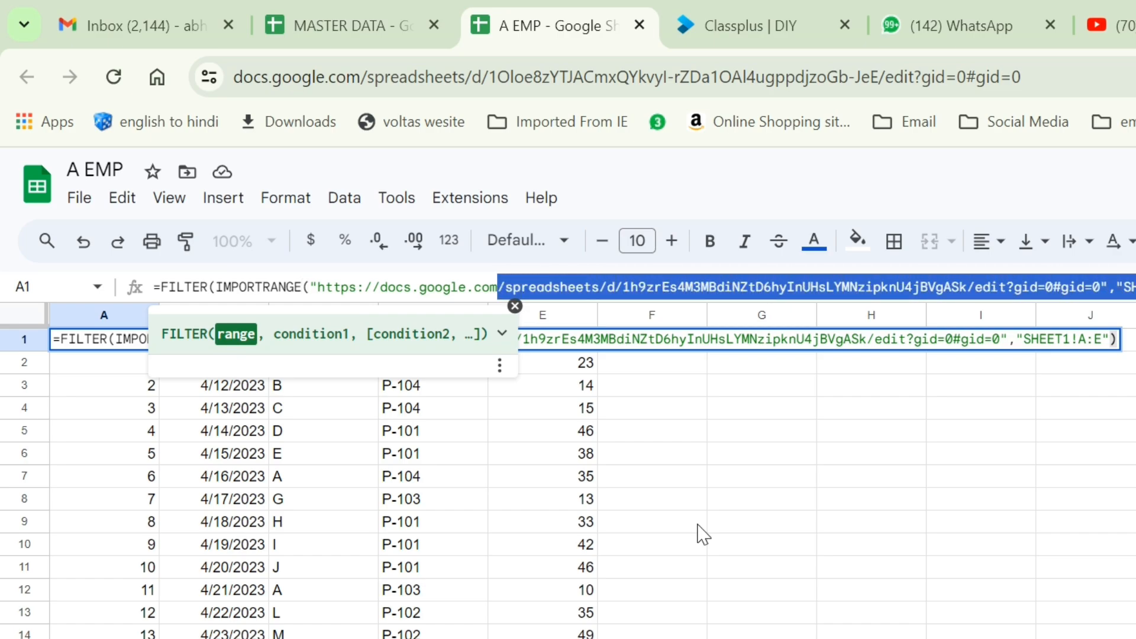
{"action": "key", "text": "shift+Left"}
{"action": "key", "text": "shift+Left"}
{"action": "key", "text": "shift+Left"}
{"action": "key", "text": "shift+Left"}
{"action": "key", "text": "shift+Left"}
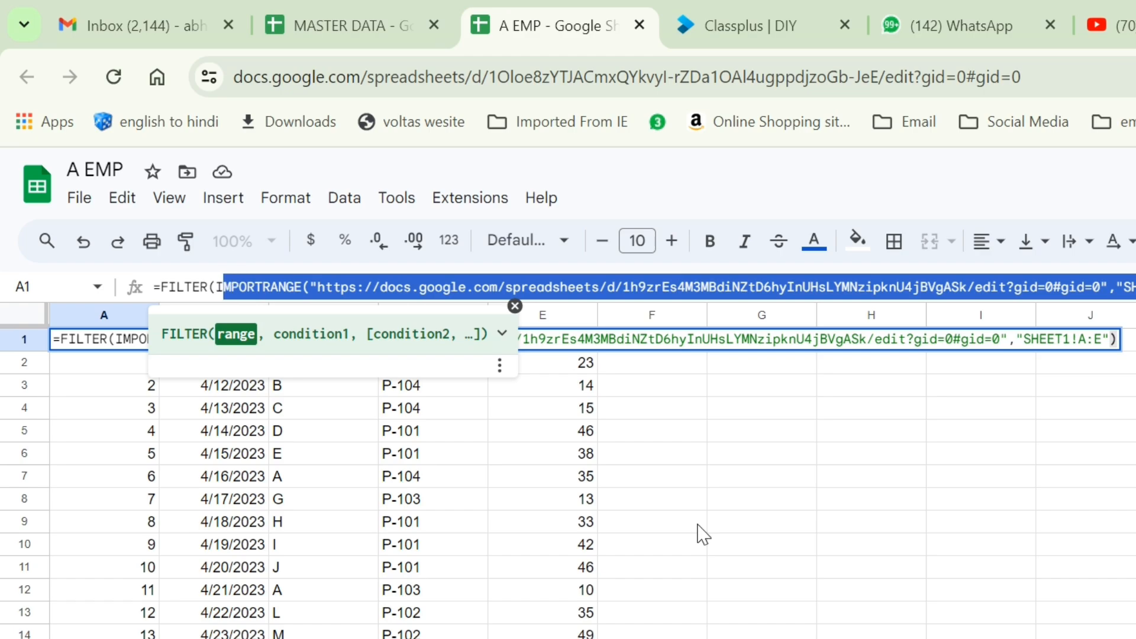
{"action": "key", "text": "Right"}
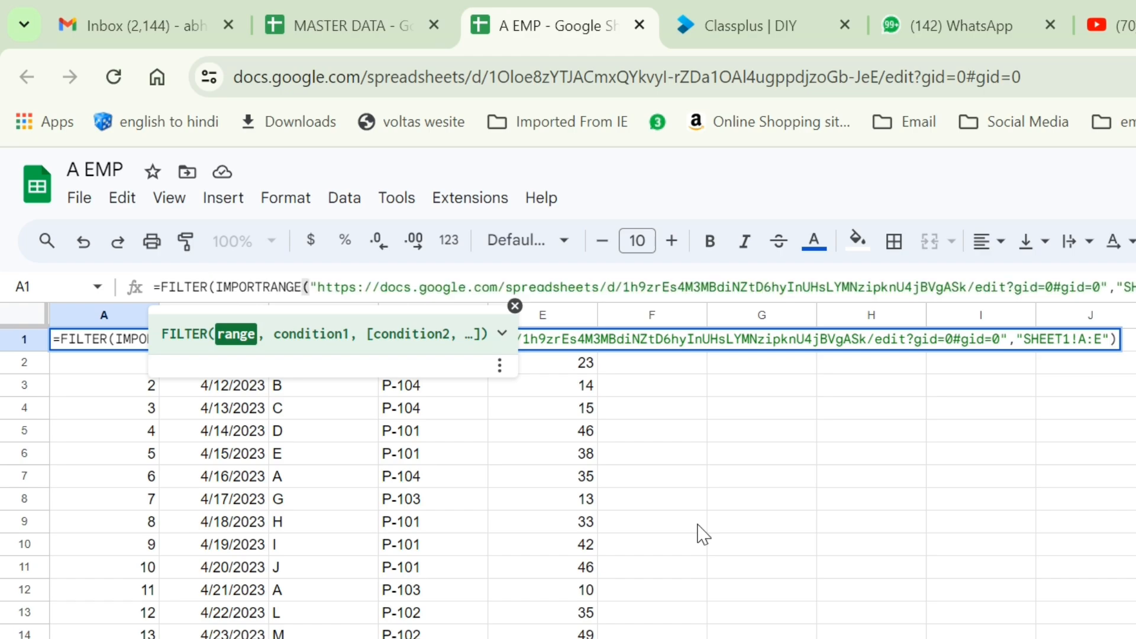
Add a CHOOSECOLS condition around the pasted IMPORTRANGE, close both parentheses and commit A1.
{"action": "type", "text": ","}
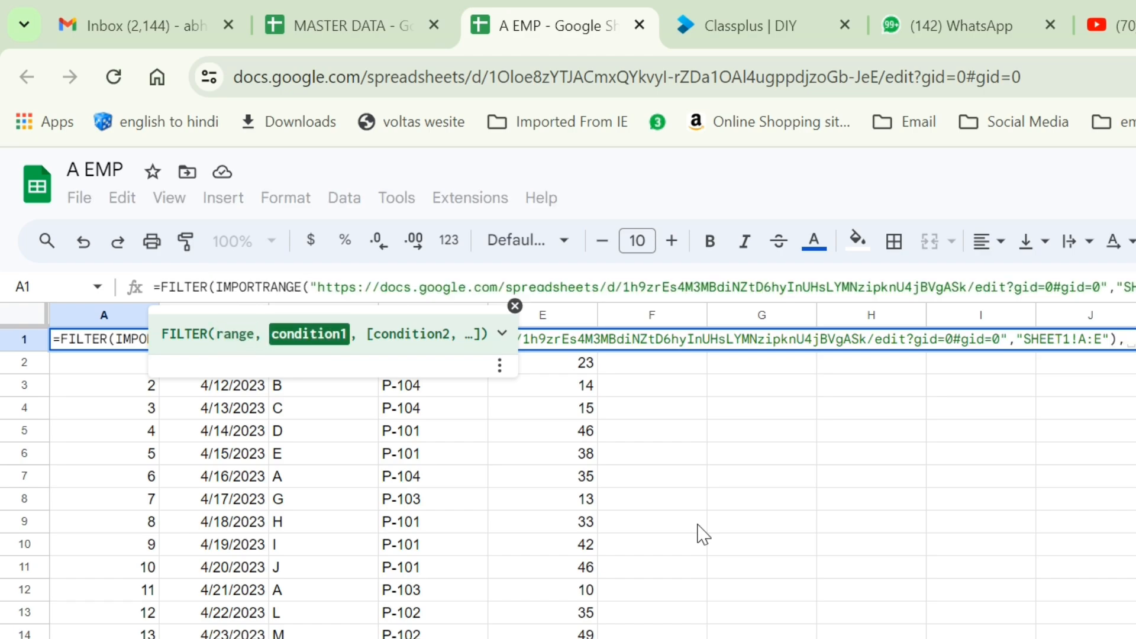
{"action": "type", "text": "CHO"}
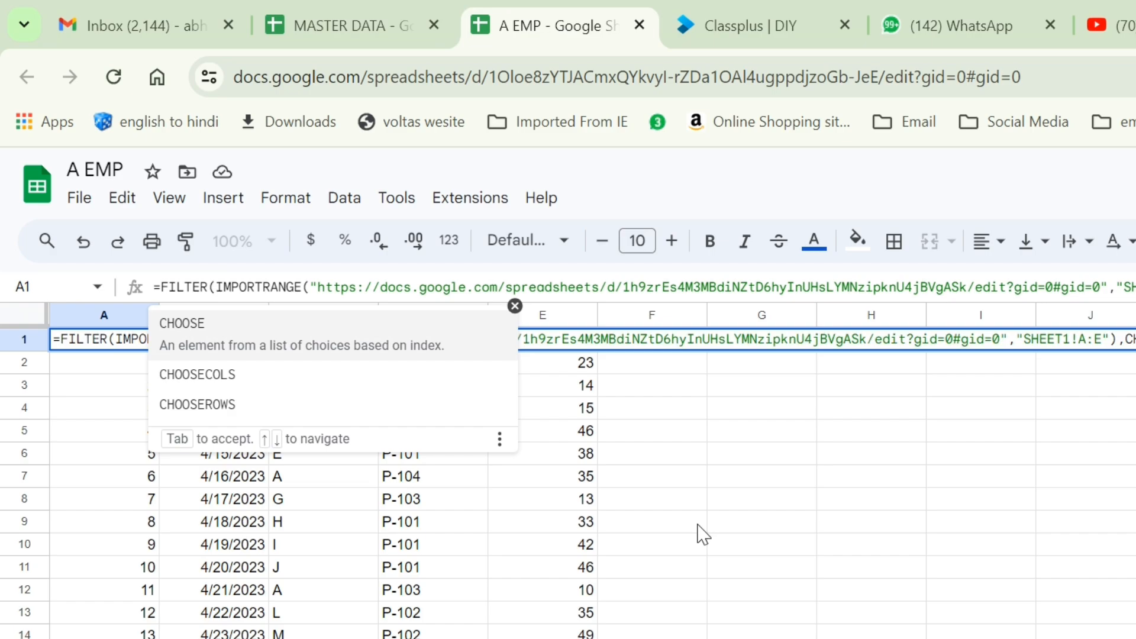
{"action": "key", "text": "Down"}
{"action": "key", "text": "Tab"}
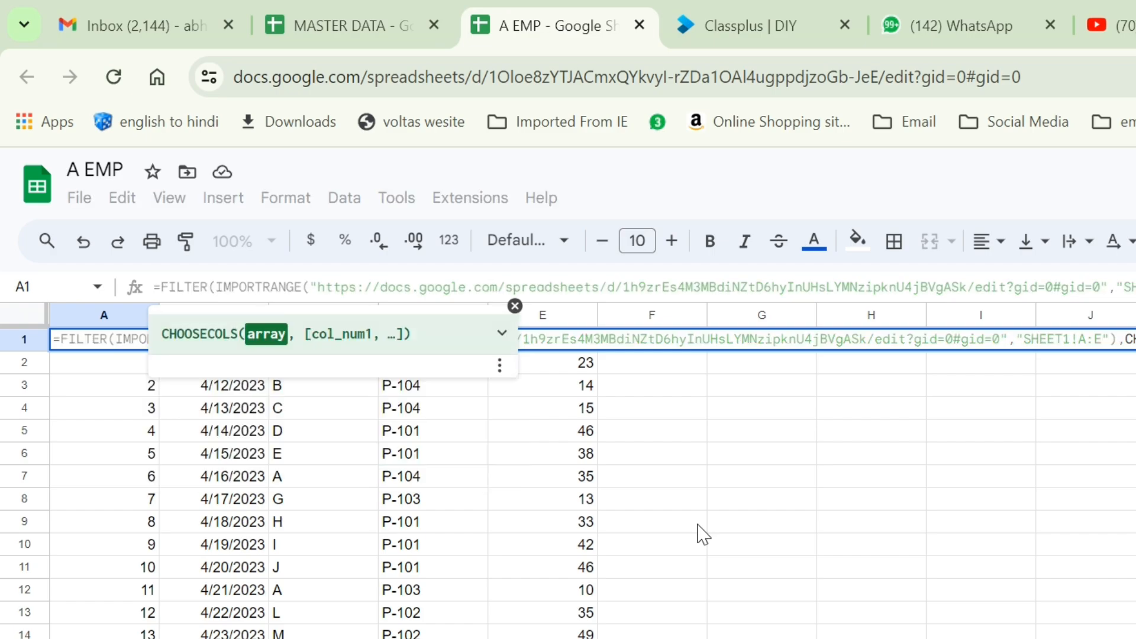
{"action": "key", "text": "ctrl+v"}
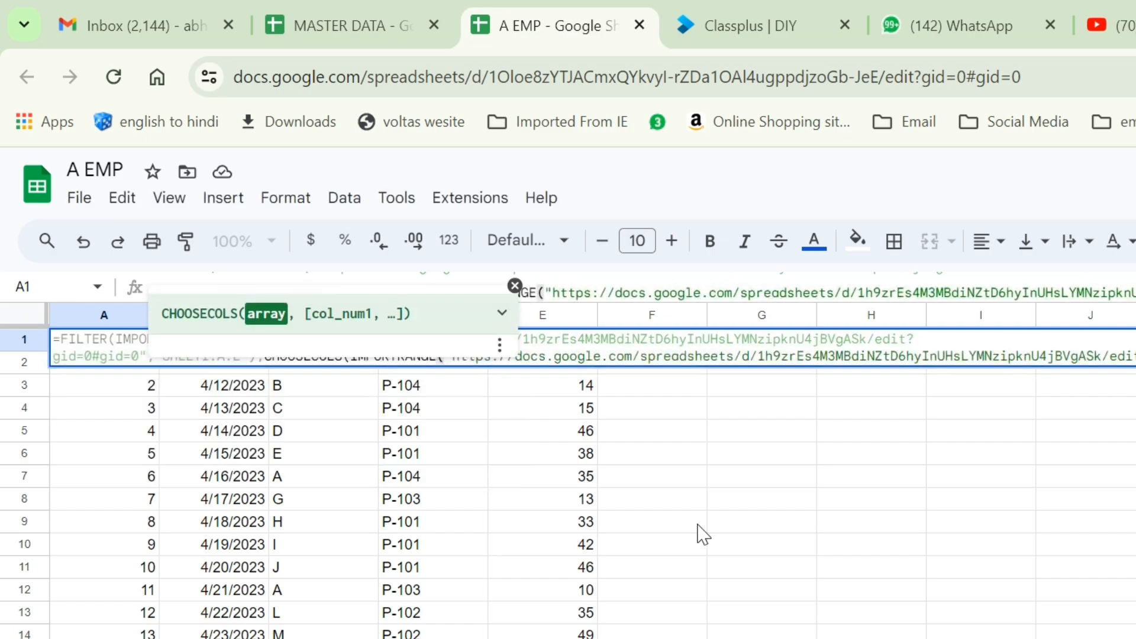
{"action": "type", "text": ","}
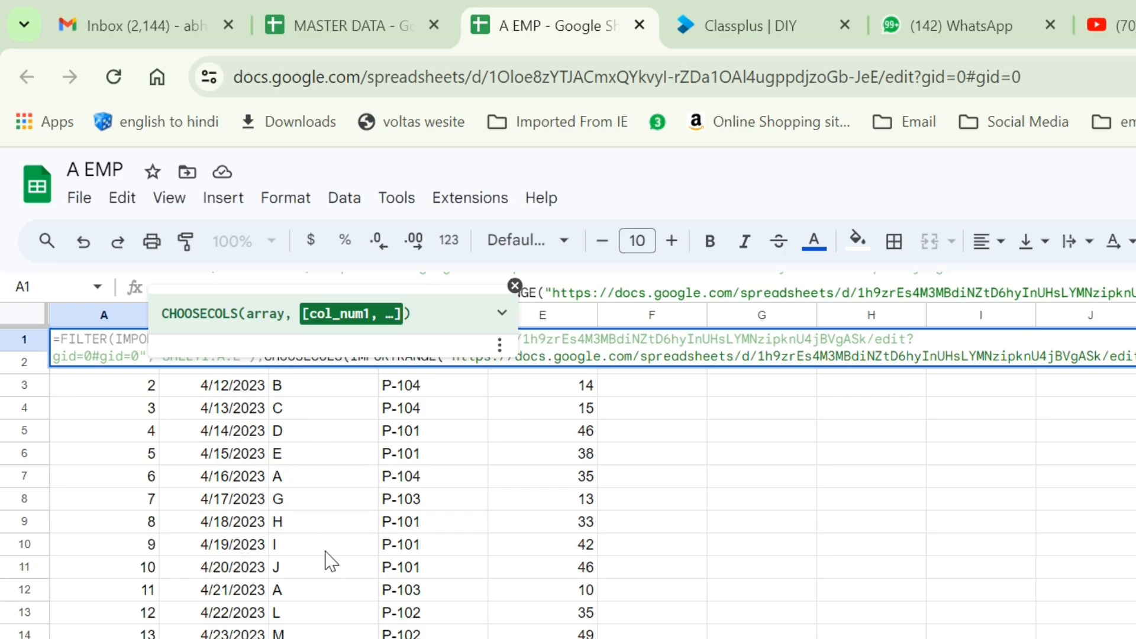
{"action": "type", "text": ")"}
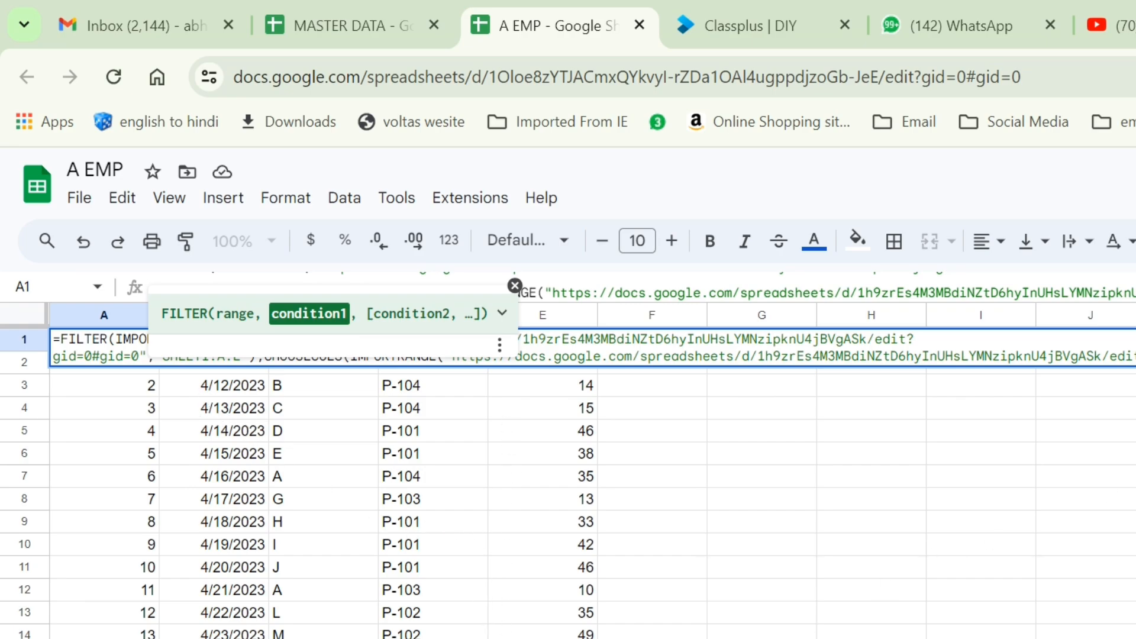
{"action": "type", "text": ")"}
{"action": "key", "text": "Return"}
{"action": "key", "text": "Up"}
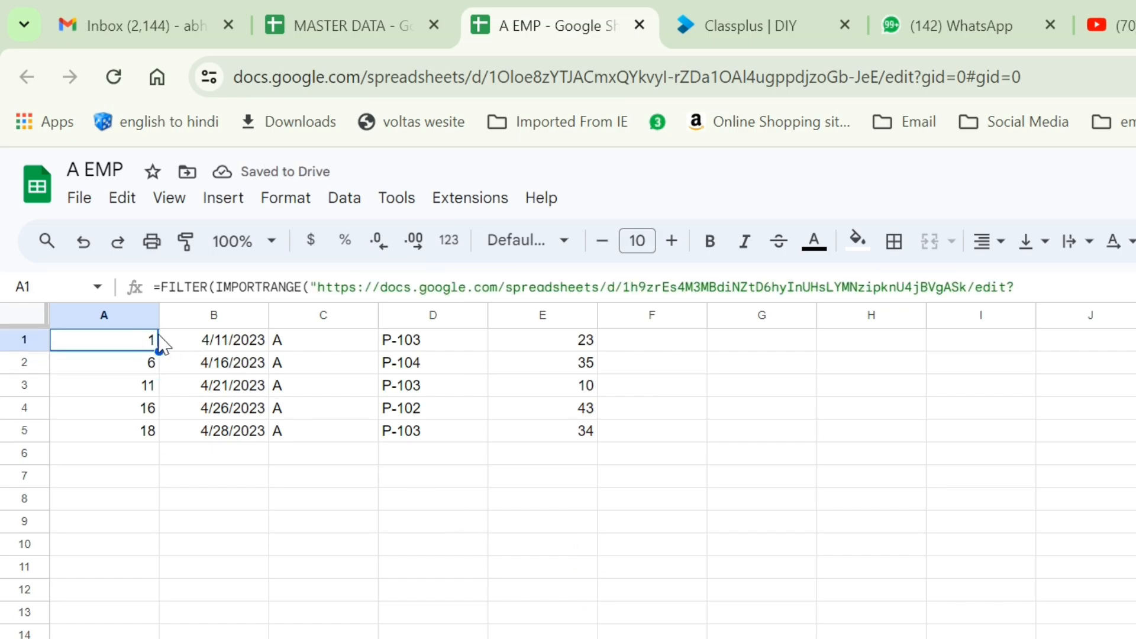
Move the FILTER formula from A1 down to A2.
{"action": "key", "text": "Down"}
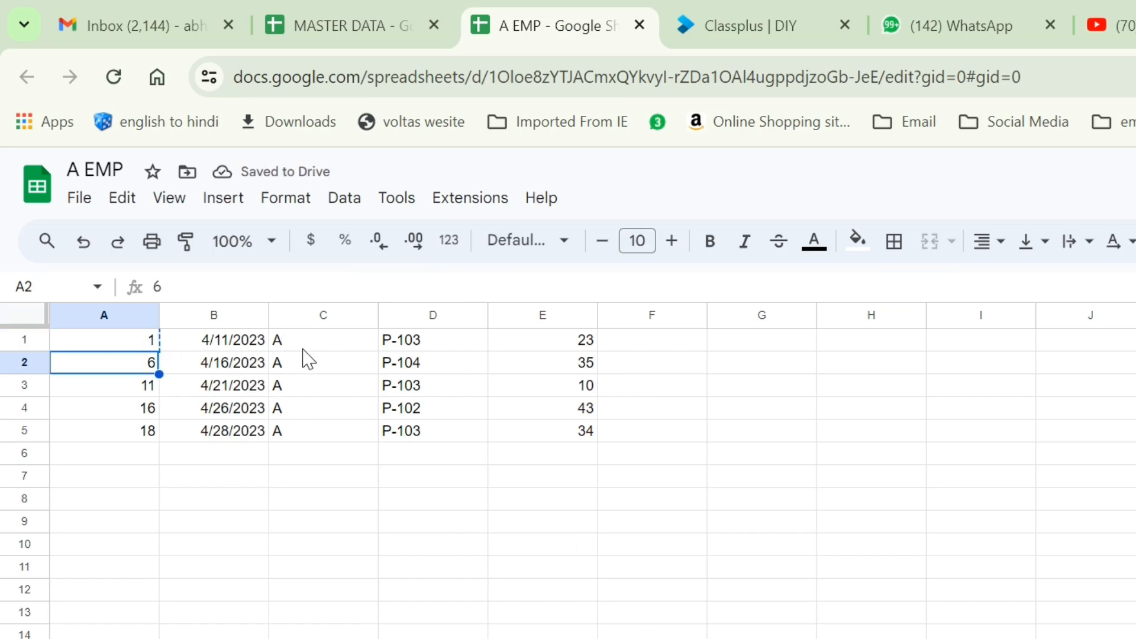
{"action": "key", "text": "ctrl+v"}
{"action": "key", "text": "Up"}
Copy MASTER DATA's S.NO, DATE, EMP NAME, PRODUCT, QTY header row into A1 of A EMP.
{"action": "left_click", "coordinate": [312, 11]}
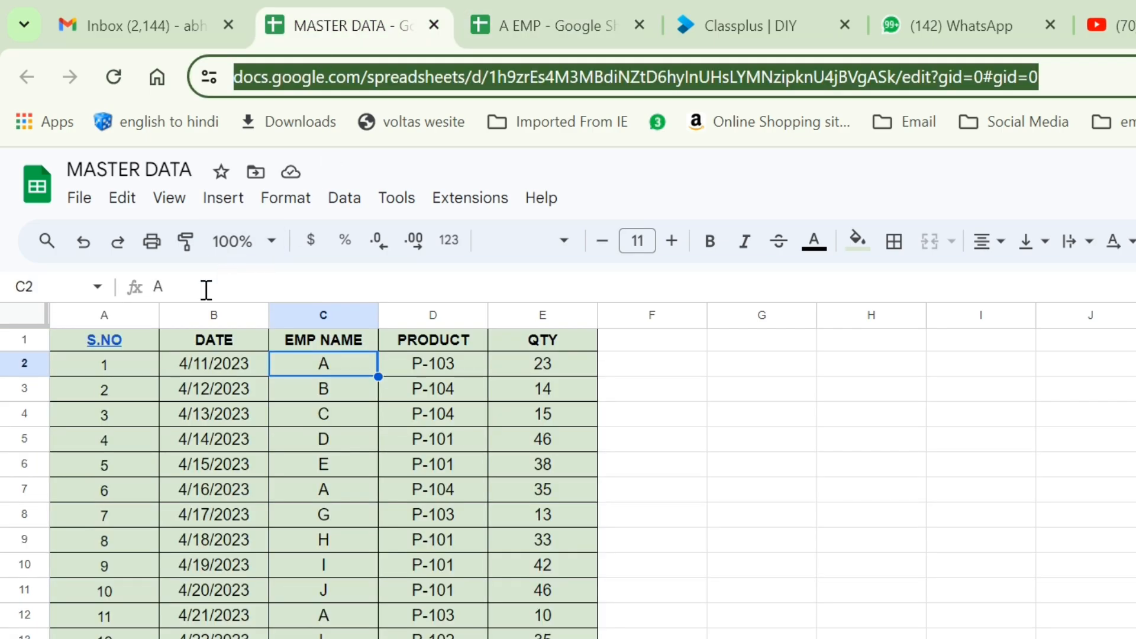
{"action": "left_click", "coordinate": [144, 348]}
{"action": "key", "text": "shift+Right"}
{"action": "key", "text": "shift+Right"}
{"action": "key", "text": "shift+Right"}
{"action": "key", "text": "shift+Right"}
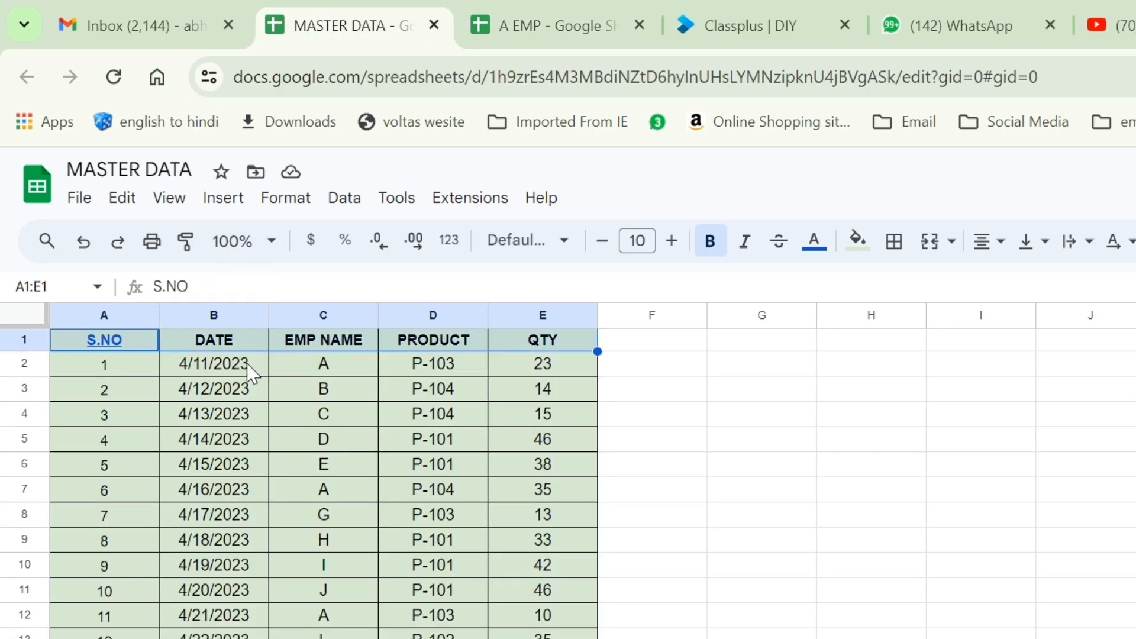
{"action": "left_click", "coordinate": [509, 25]}
{"action": "type", "text": "S.NO\tDATE\tEMP NAME\tPRODUCT\tQTY"}
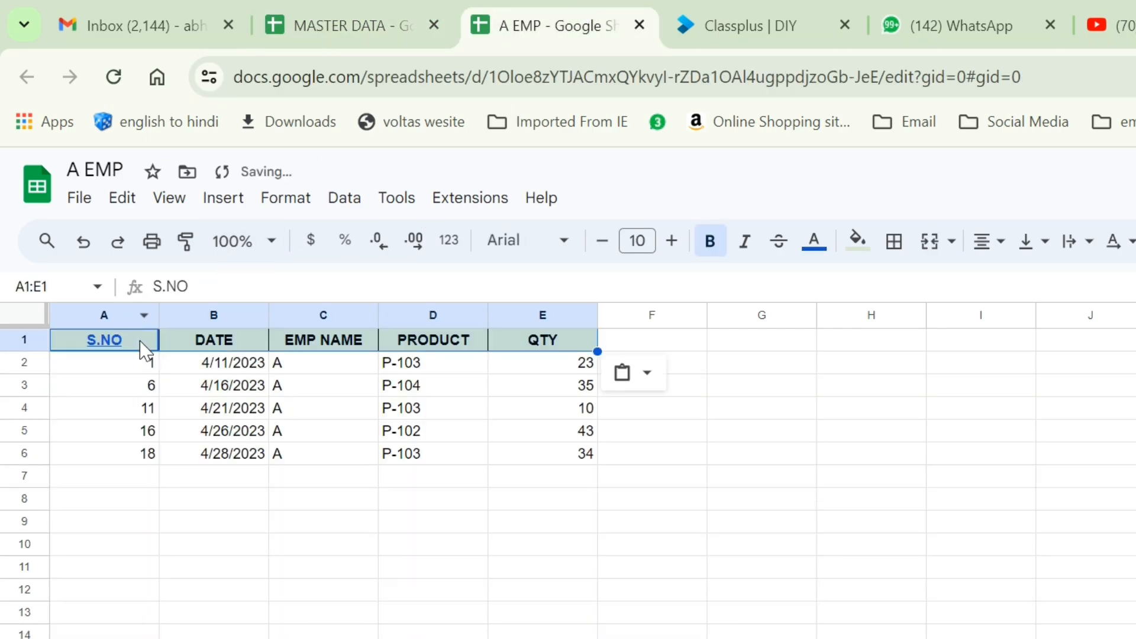
{"action": "left_click", "coordinate": [414, 409]}
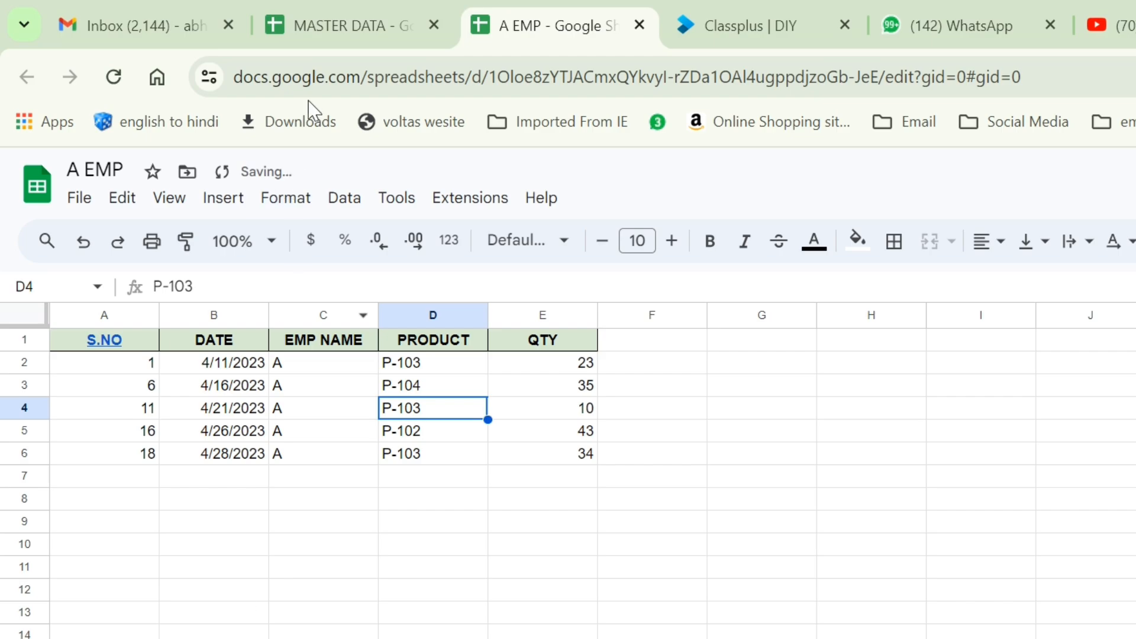
In MASTER DATA, start row 21 with serial 20 and the 4/29/2023 date copied from above.
{"action": "left_click", "coordinate": [337, 26]}
{"action": "scroll", "coordinate": [189, 526], "scroll_direction": "down", "scroll_amount": 7}
{"action": "scroll", "coordinate": [154, 592], "scroll_direction": "up", "scroll_amount": 5}
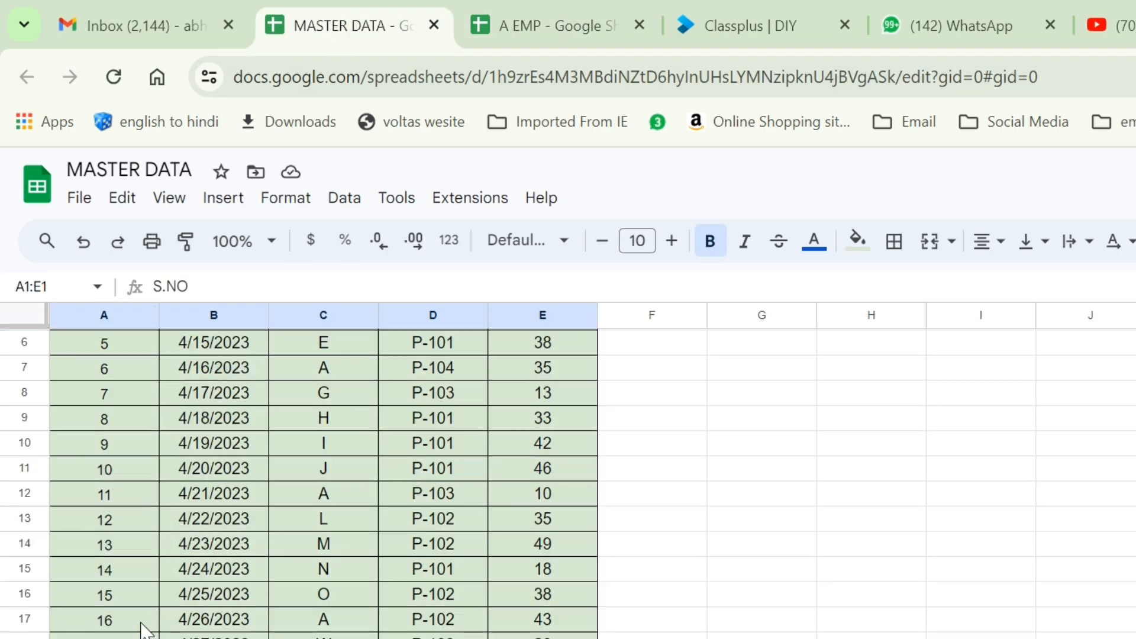
{"action": "scroll", "coordinate": [122, 622], "scroll_direction": "down", "scroll_amount": 2}
{"action": "left_click", "coordinate": [125, 595]}
{"action": "type", "text": "20"}
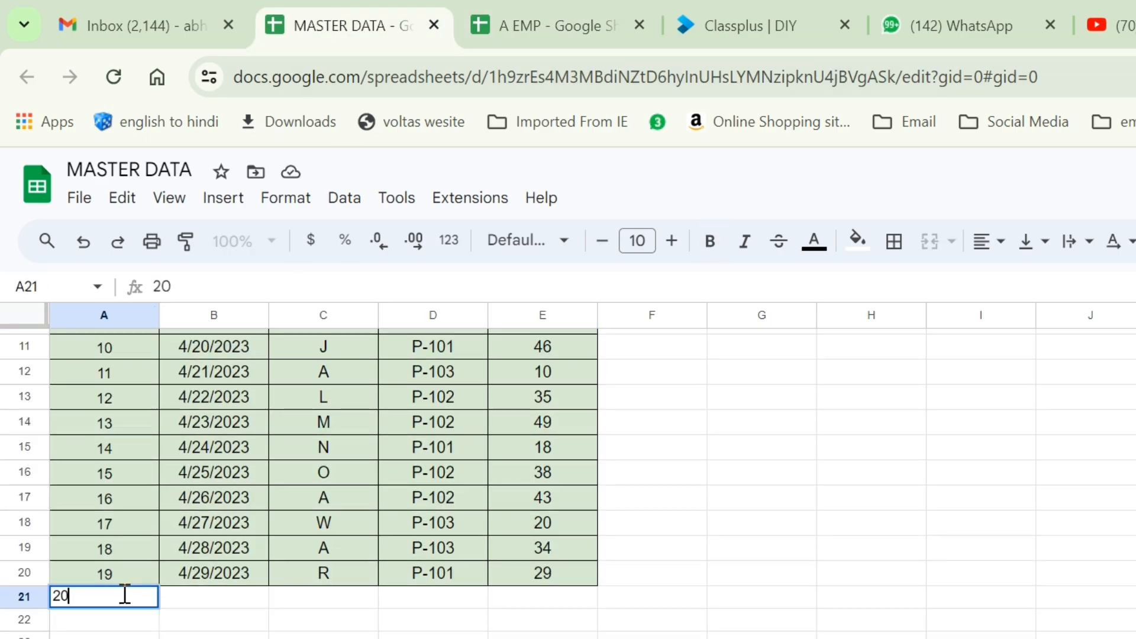
{"action": "key", "text": "Tab"}
{"action": "key", "text": "Up"}
{"action": "key", "text": "ctrl+c"}
{"action": "key", "text": "Down"}
{"action": "key", "text": "ctrl+v"}
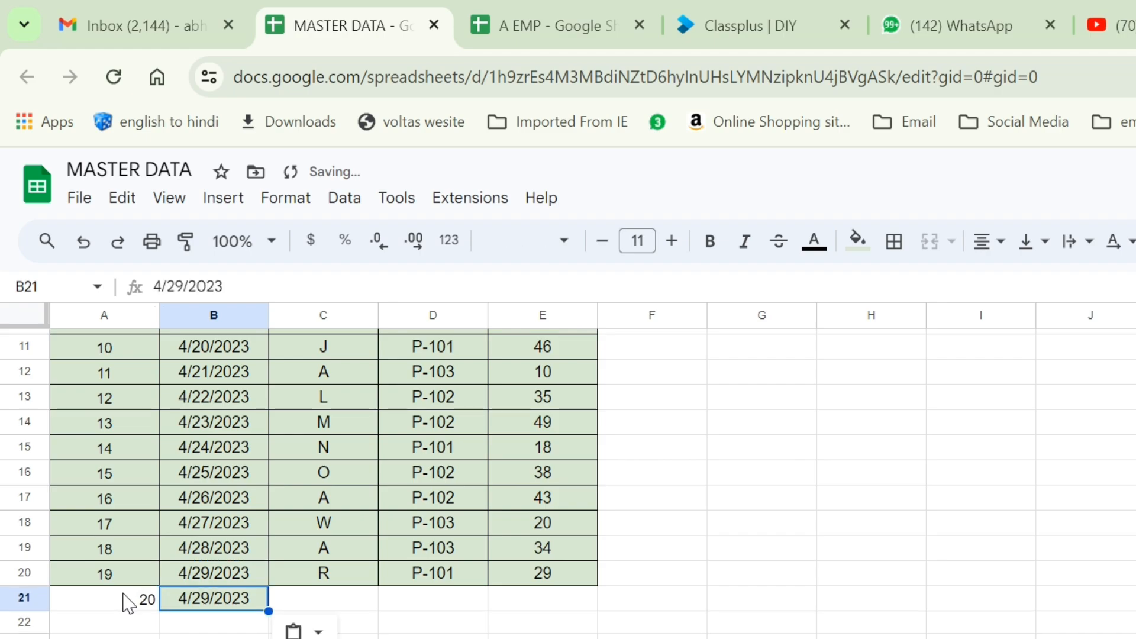
{"action": "key", "text": "Tab"}
Complete row 21 with employee A, product P-202 and quantity 500.
{"action": "type", "text": "A"}
{"action": "key", "text": "Tab"}
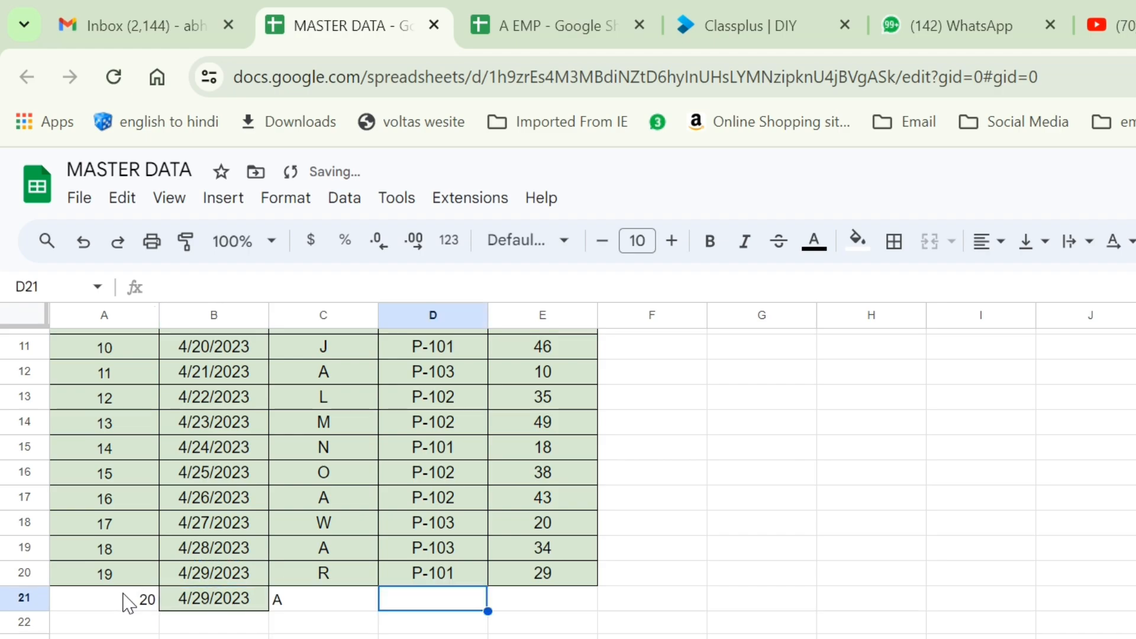
{"action": "type", "text": "P-202"}
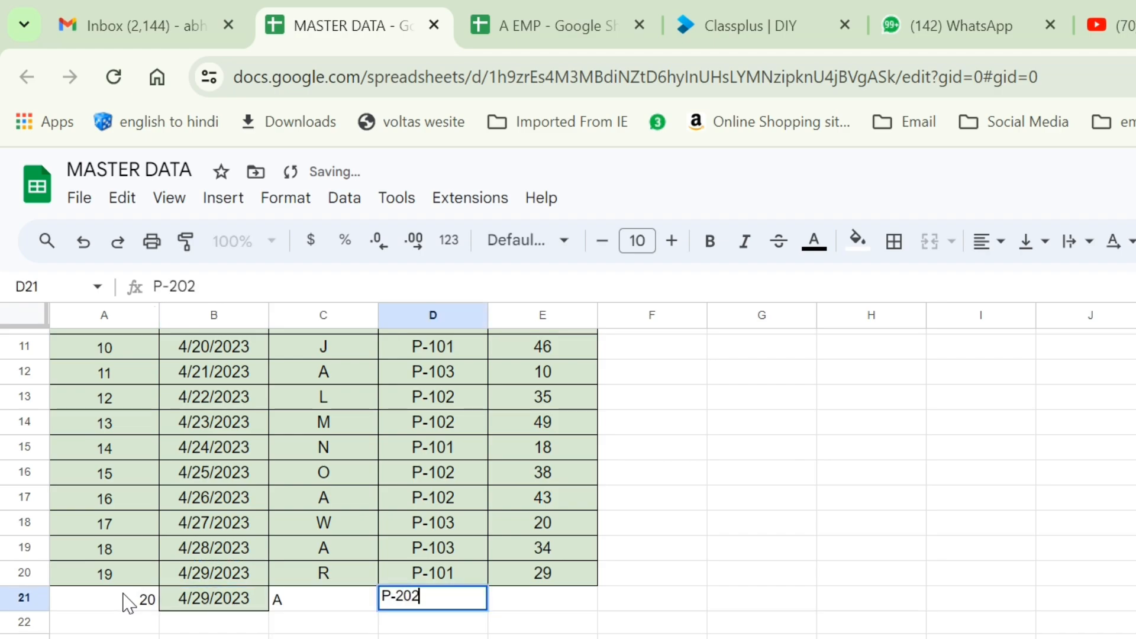
{"action": "key", "text": "Tab"}
{"action": "type", "text": "500"}
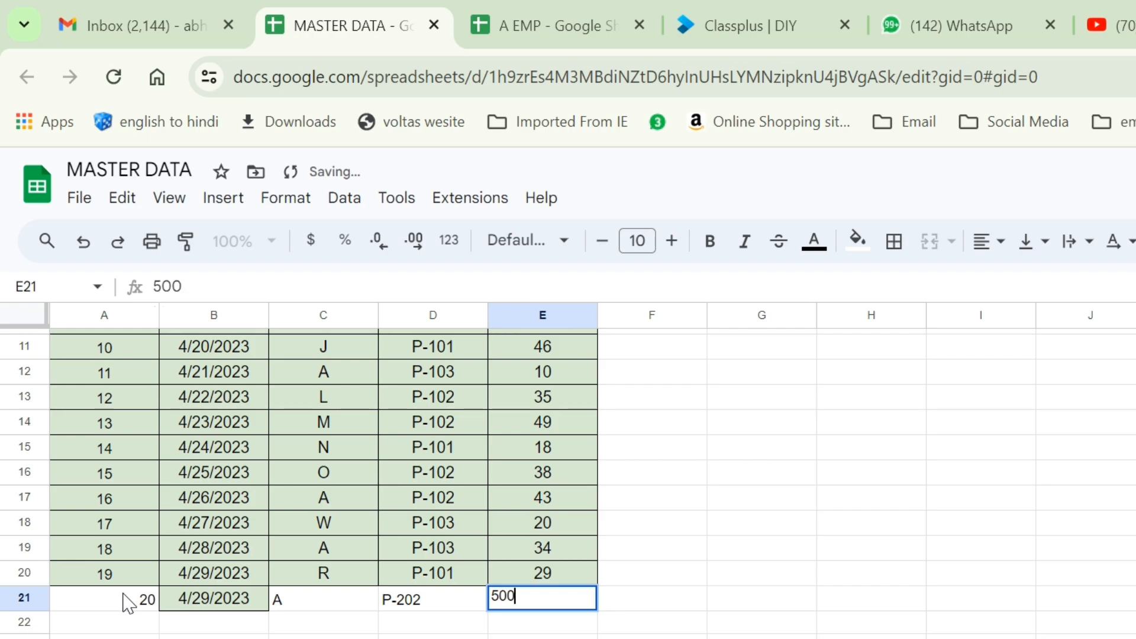
{"action": "key", "text": "Return"}
{"action": "left_click", "coordinate": [125, 600]}
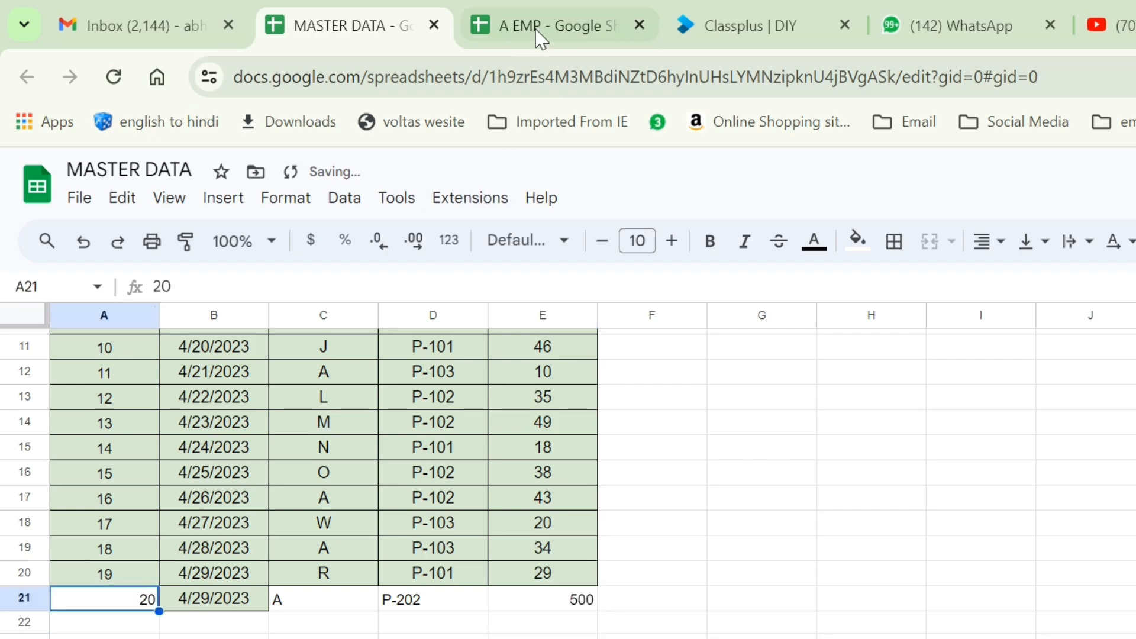
{"action": "left_click", "coordinate": [535, 30]}
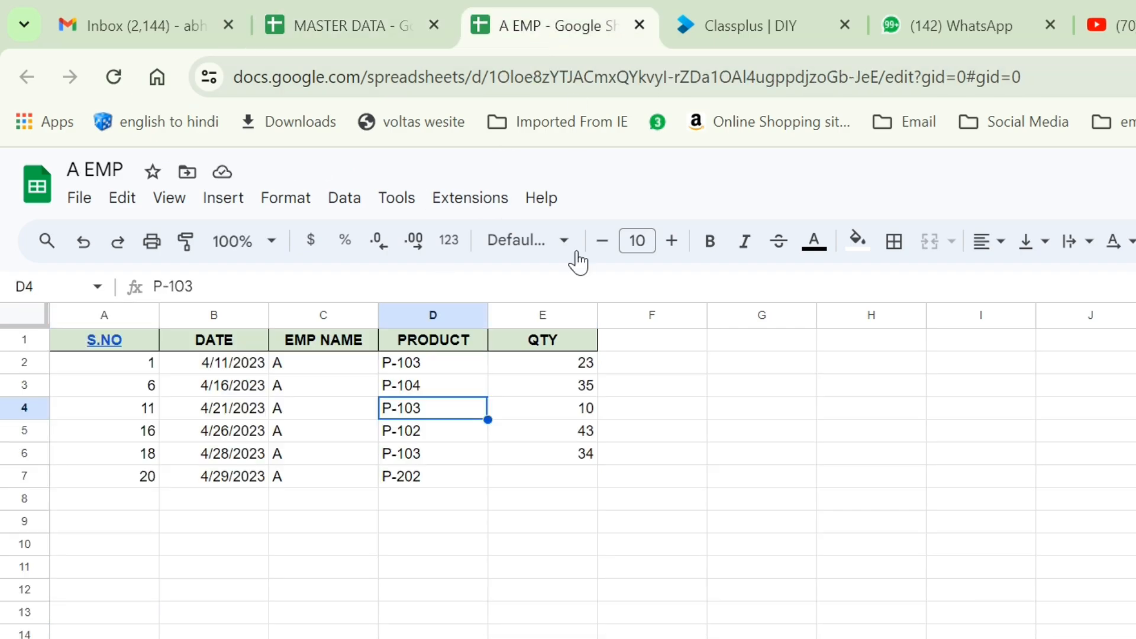
Select D7 in A EMP to confirm the new P-202 row (500) is listed.
{"action": "left_click", "coordinate": [417, 486]}
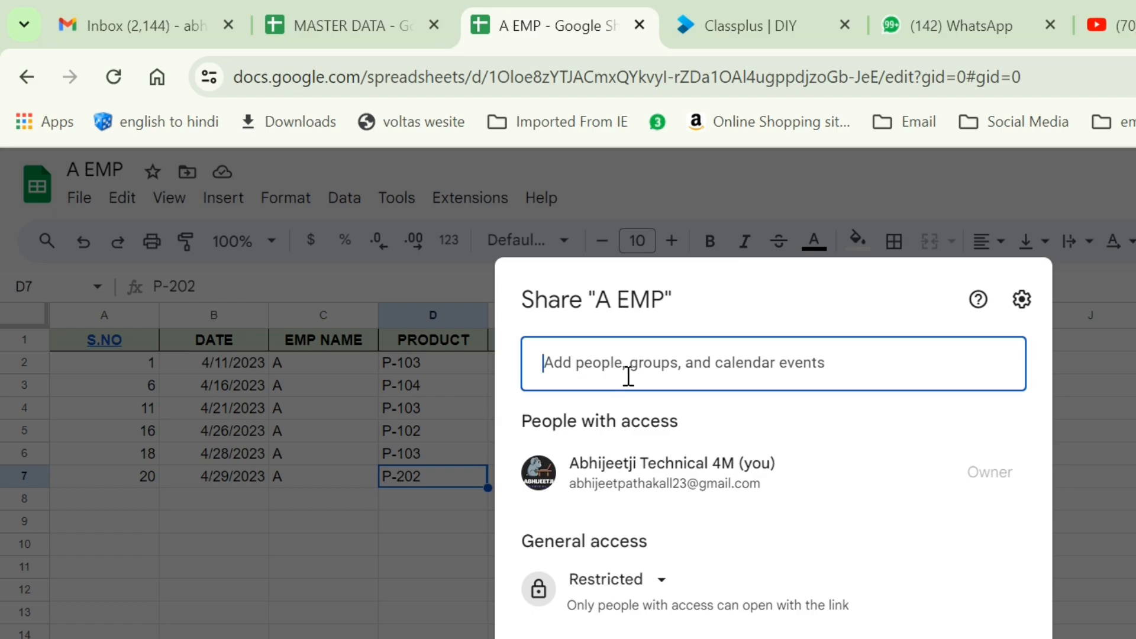
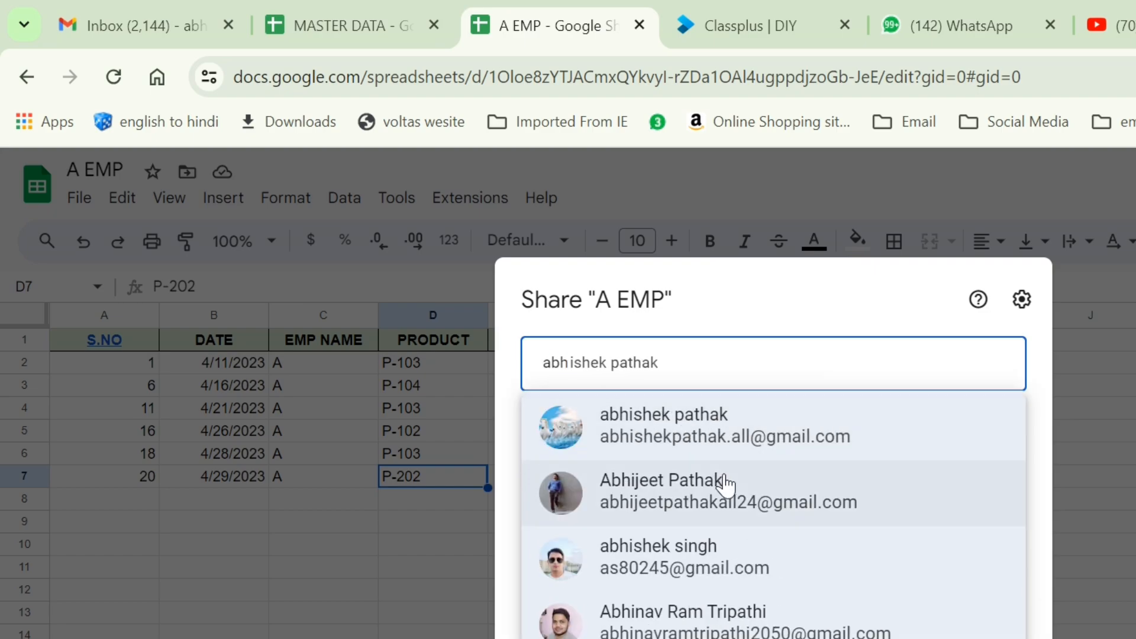
Share A EMP with the chosen contact as a Viewer and send the invitation.
{"action": "left_click", "coordinate": [725, 482]}
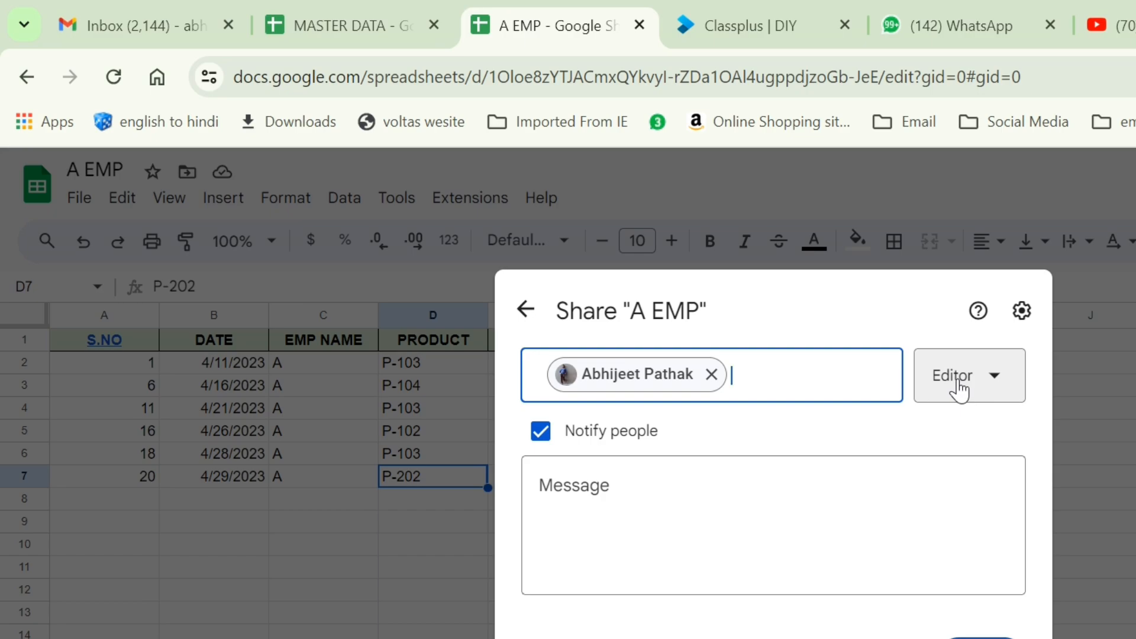
{"action": "left_click", "coordinate": [977, 383]}
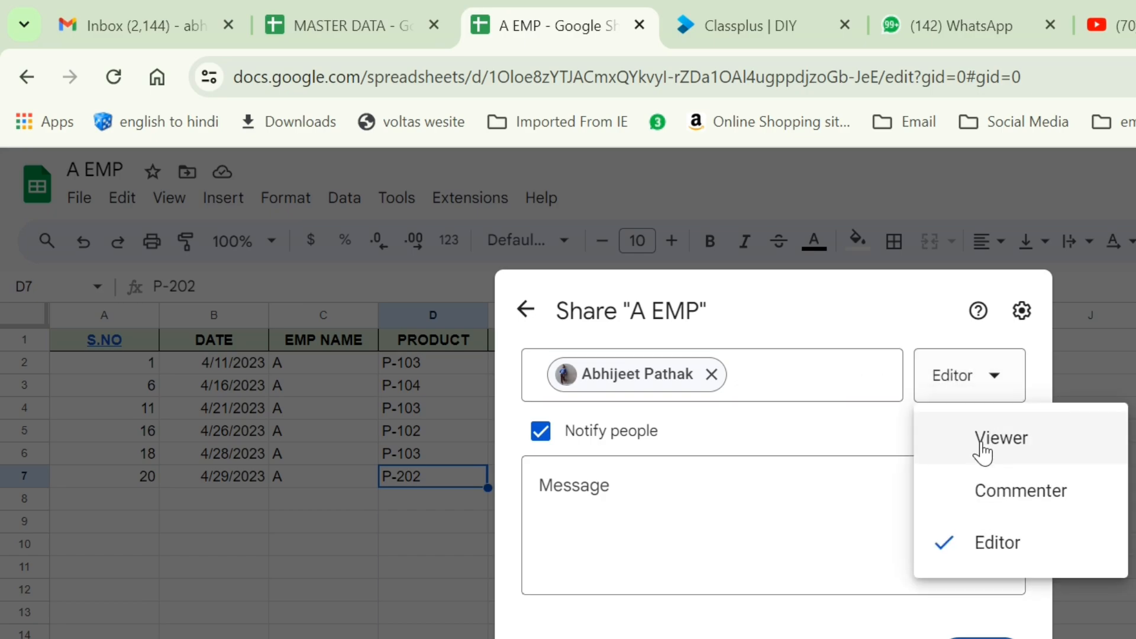
{"action": "left_click", "coordinate": [982, 453]}
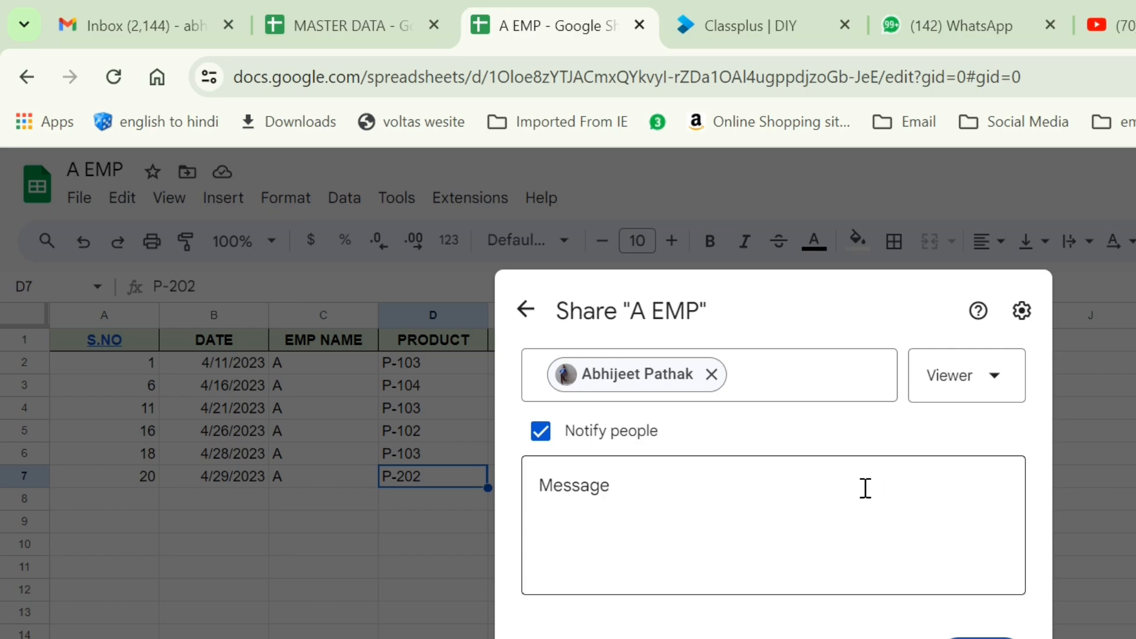
{"action": "left_click", "coordinate": [640, 495]}
{"action": "left_click", "coordinate": [981, 638]}
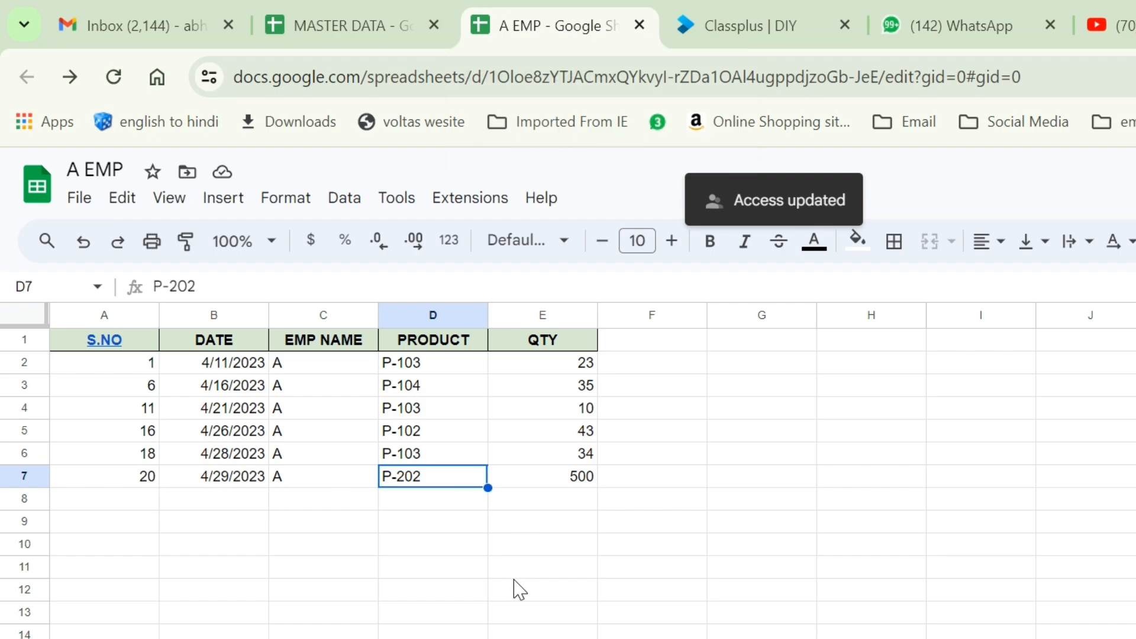
Insert a new blank sheet with Shift+F11 and flip between it and the data sheet.
{"action": "key", "text": "shift+F11"}
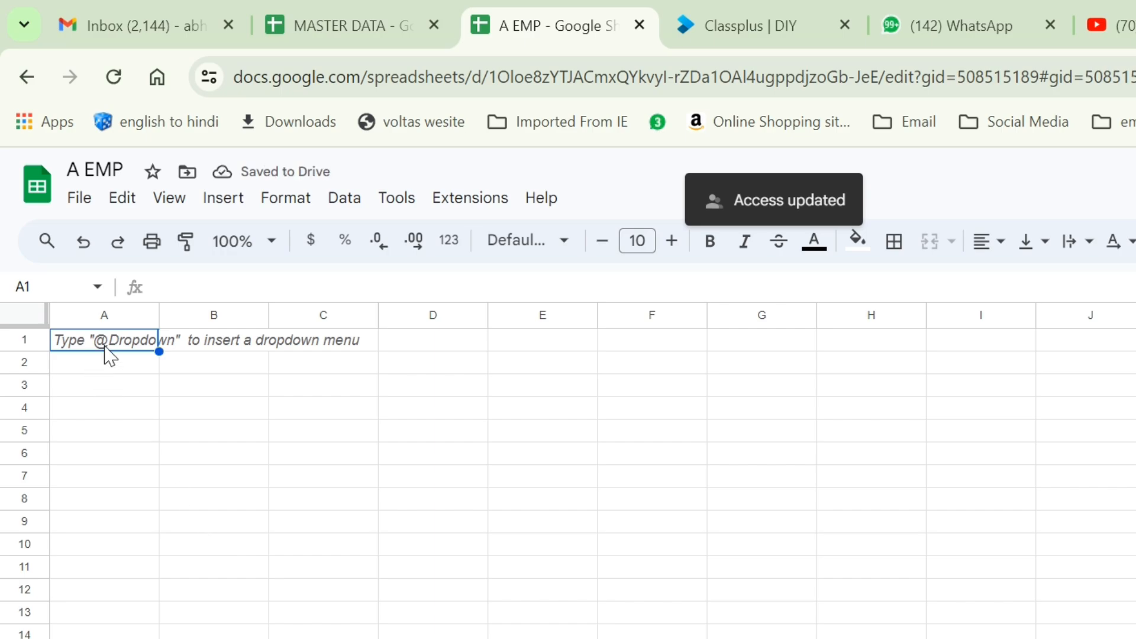
{"action": "key", "text": "ctrl+shift+Page_Up"}
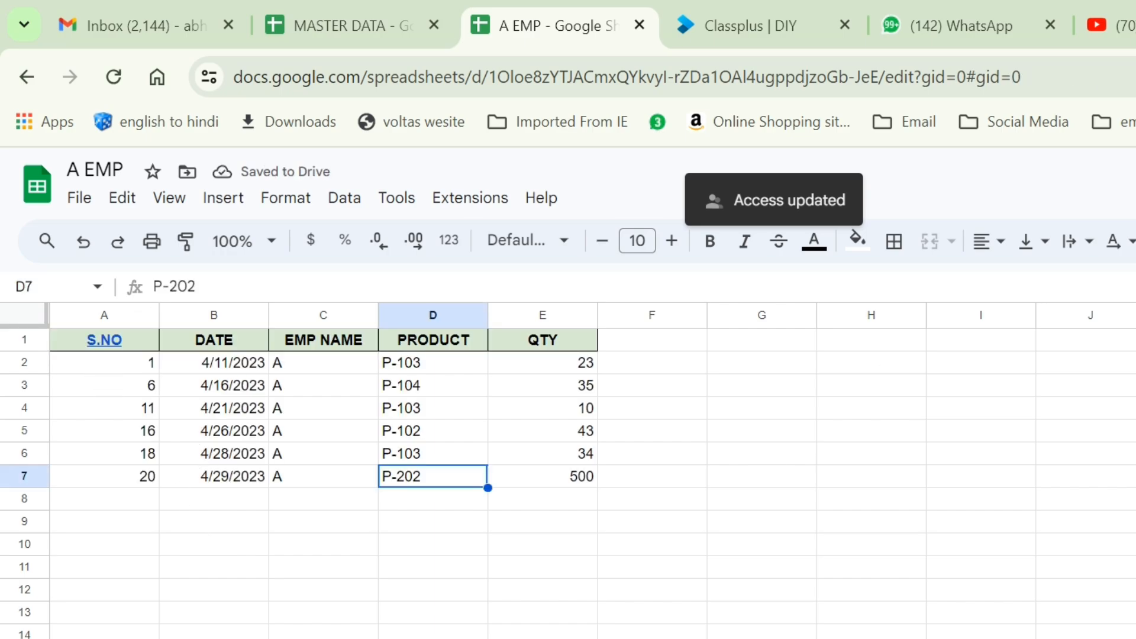
{"action": "key", "text": "ctrl+shift+Page_Down"}
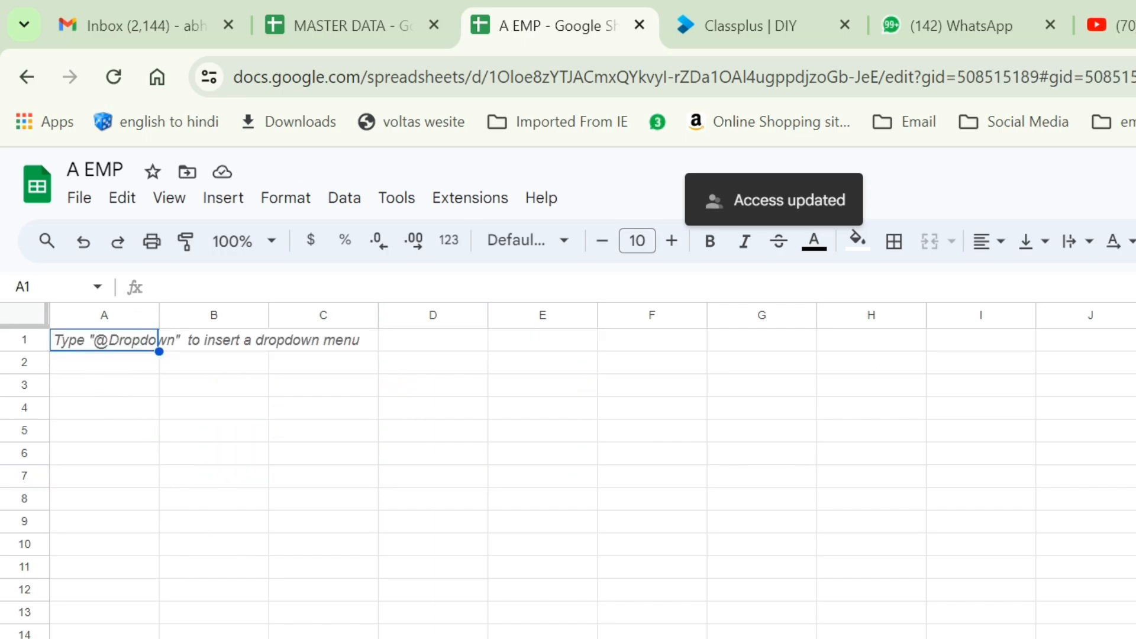
{"action": "key", "text": "ctrl+shift+Page_Up"}
{"action": "key", "text": "ctrl+shift+Page_Down"}
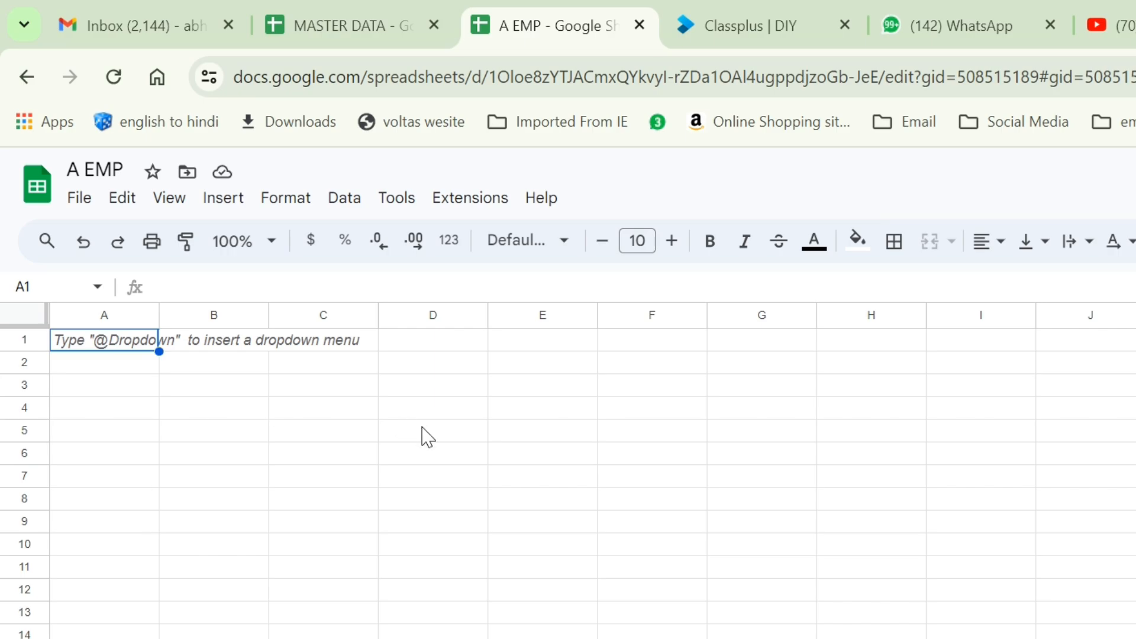
In MASTER DATA, start row 22 with serial 21 and the copied 4/29/2023 date.
{"action": "left_click", "coordinate": [367, 39]}
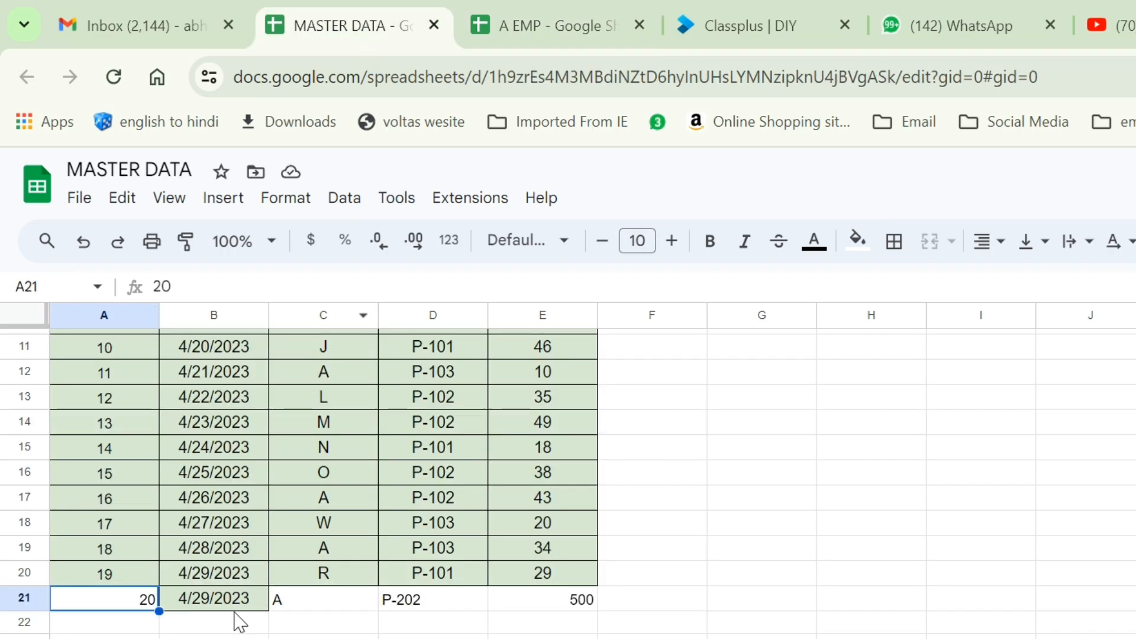
{"action": "left_click", "coordinate": [145, 626]}
{"action": "type", "text": "21"}
{"action": "key", "text": "Right"}
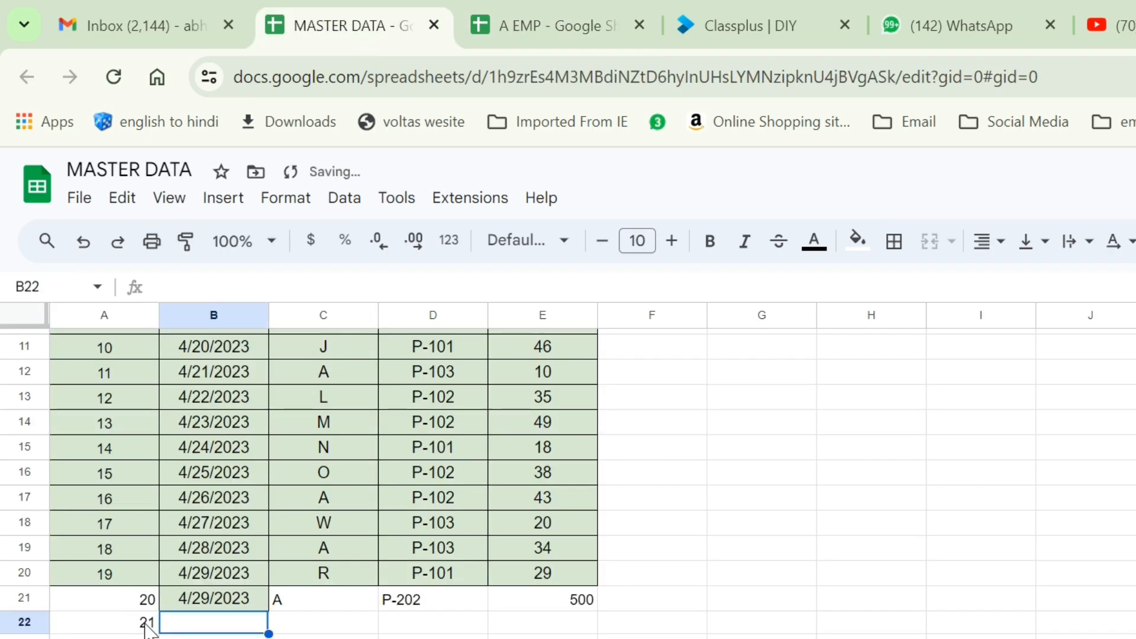
{"action": "key", "text": "Up"}
{"action": "key", "text": "ctrl+c"}
{"action": "key", "text": "Down"}
{"action": "key", "text": "ctrl+v"}
{"action": "key", "text": "Right"}
Fill row 22 with employee a, product p-202 and quantity 600.
{"action": "type", "text": "a"}
{"action": "key", "text": "Tab"}
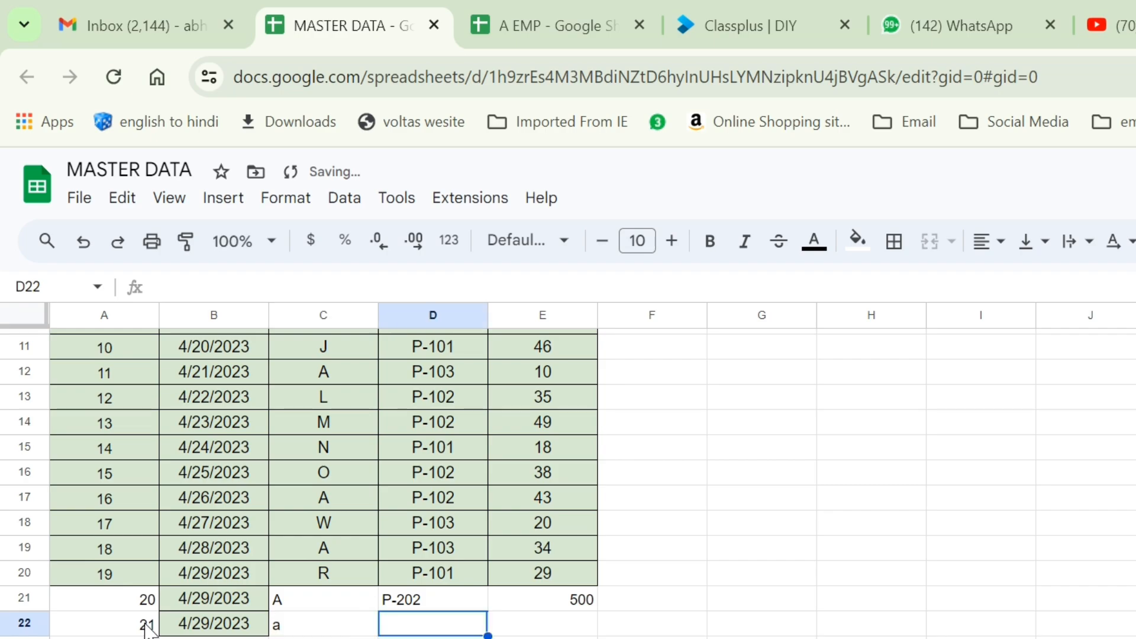
{"action": "type", "text": "p-202"}
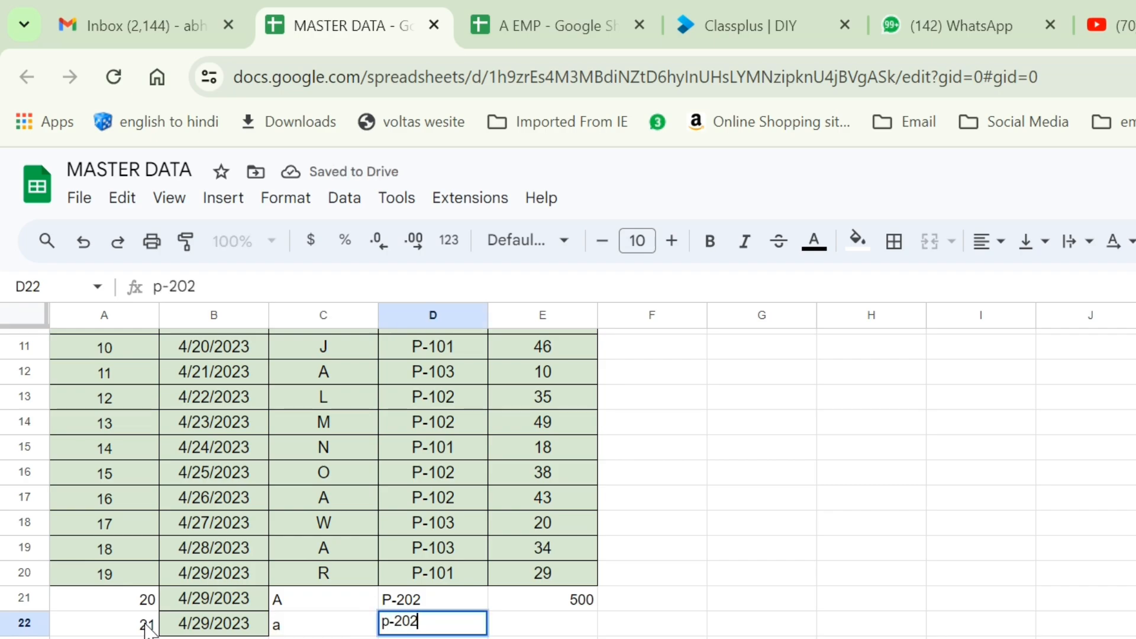
{"action": "key", "text": "Tab"}
{"action": "type", "text": "60"}
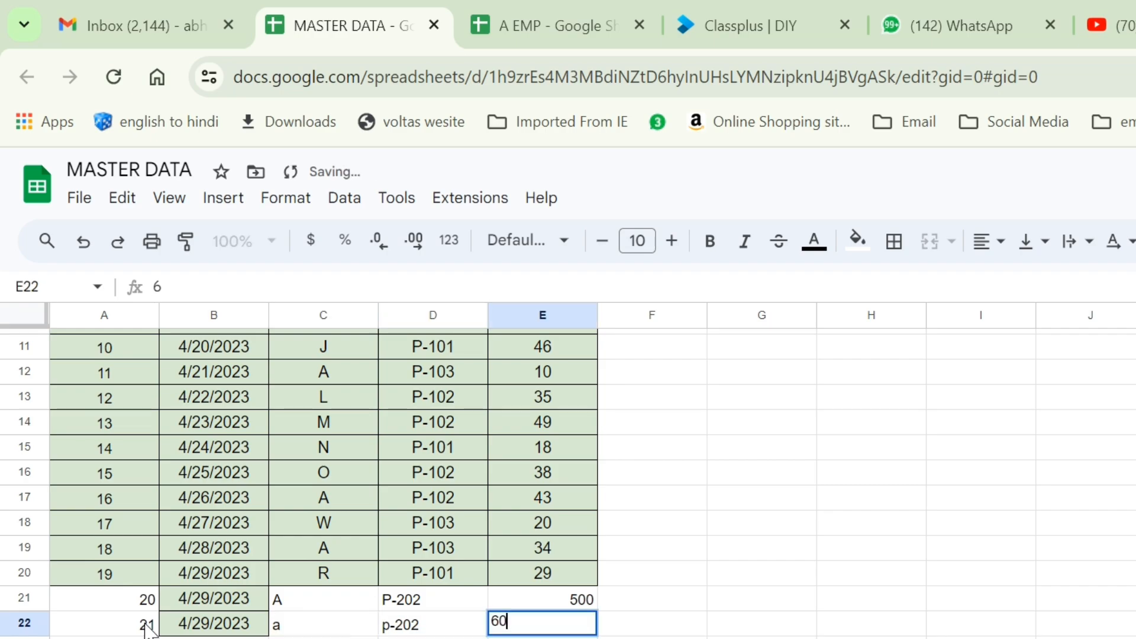
{"action": "type", "text": "0"}
{"action": "key", "text": "Return"}
Return to A EMP's data sheet to confirm serial 21 (a, p-202, 600) now appears.
{"action": "left_click", "coordinate": [556, 17]}
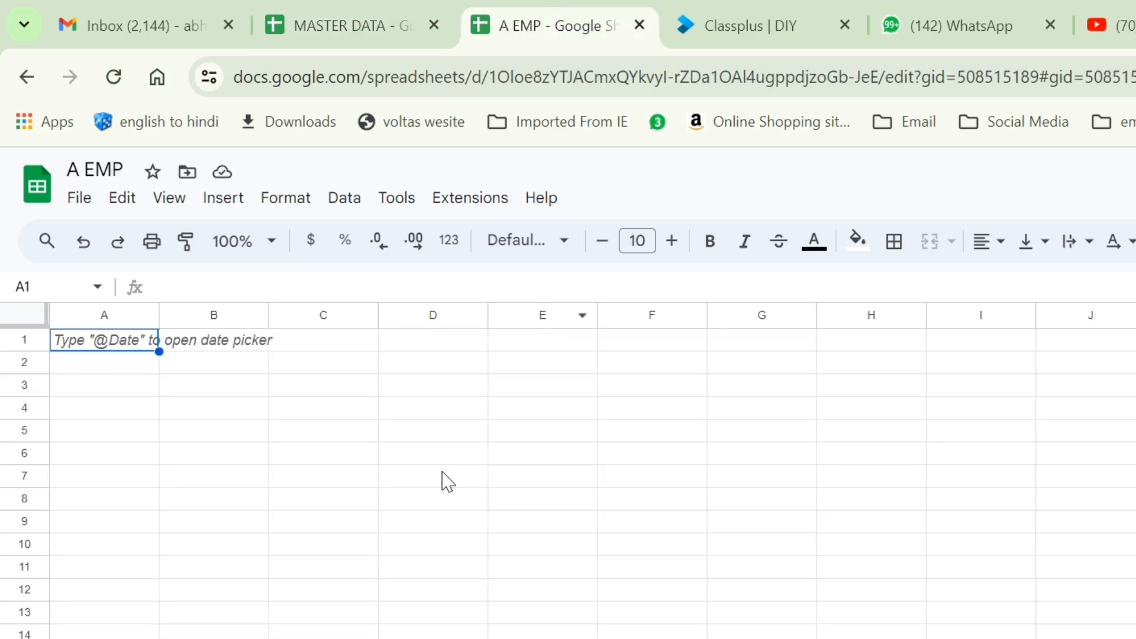
{"action": "key", "text": "ctrl+shift+Page_Up"}
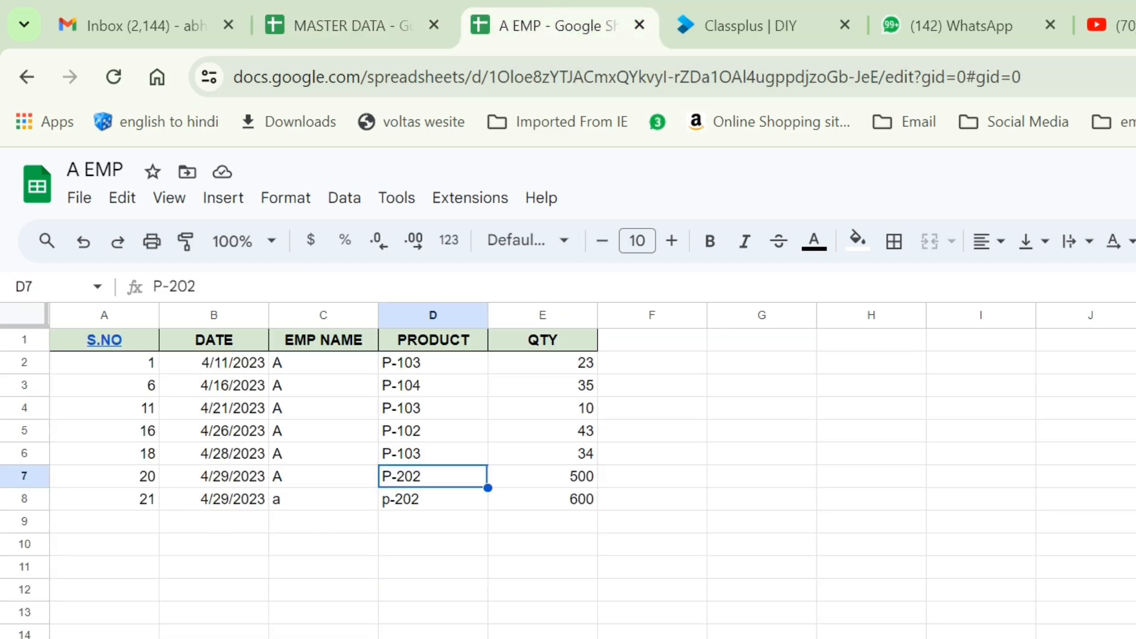
{"action": "key", "text": "ctrl+shift+Page_Down"}
{"action": "key", "text": "ctrl+shift+Page_Up"}
Inspect the FILTER(IMPORTRANGE) formula in A2 and enlarge the formula bar to read it fully.
{"action": "left_click", "coordinate": [82, 200]}
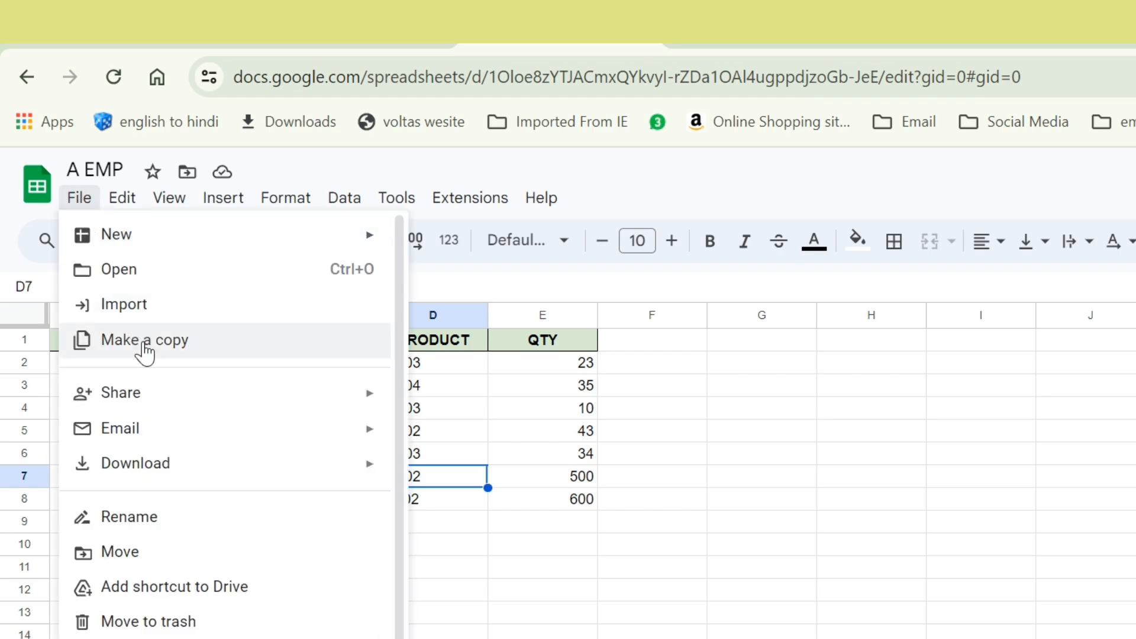
{"action": "left_click", "coordinate": [667, 459]}
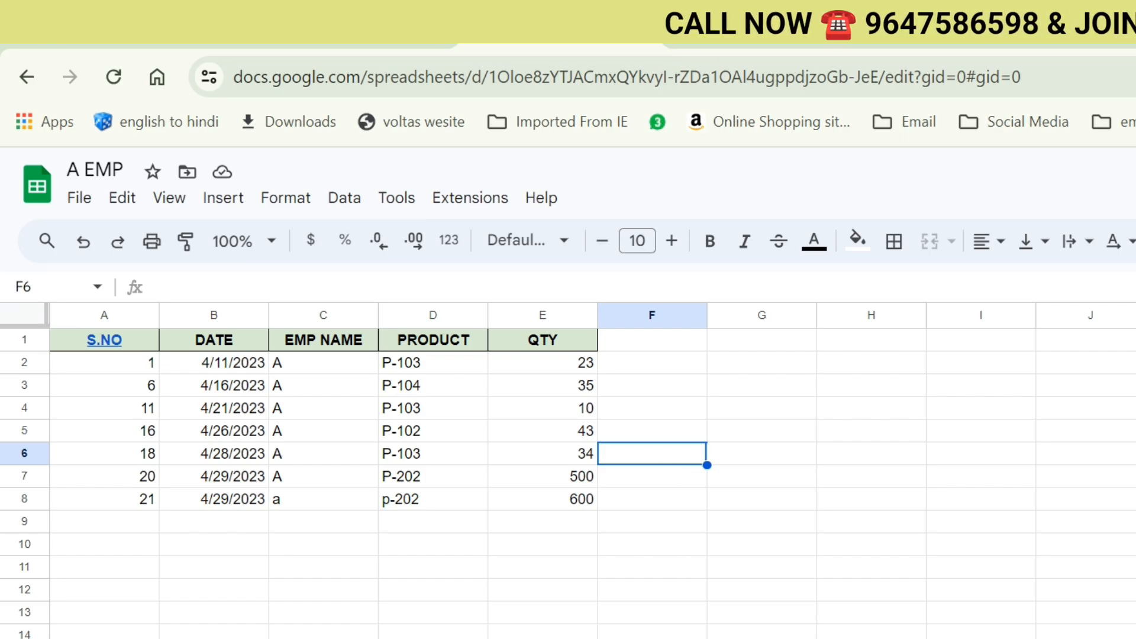
{"action": "left_click", "coordinate": [323, 364]}
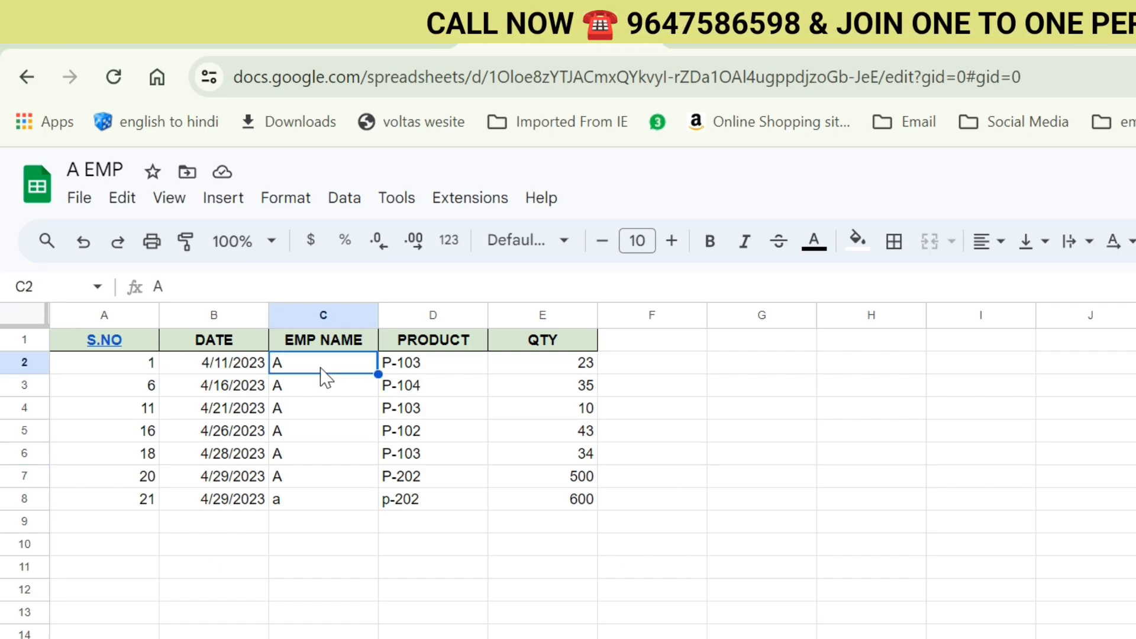
{"action": "left_click", "coordinate": [153, 366]}
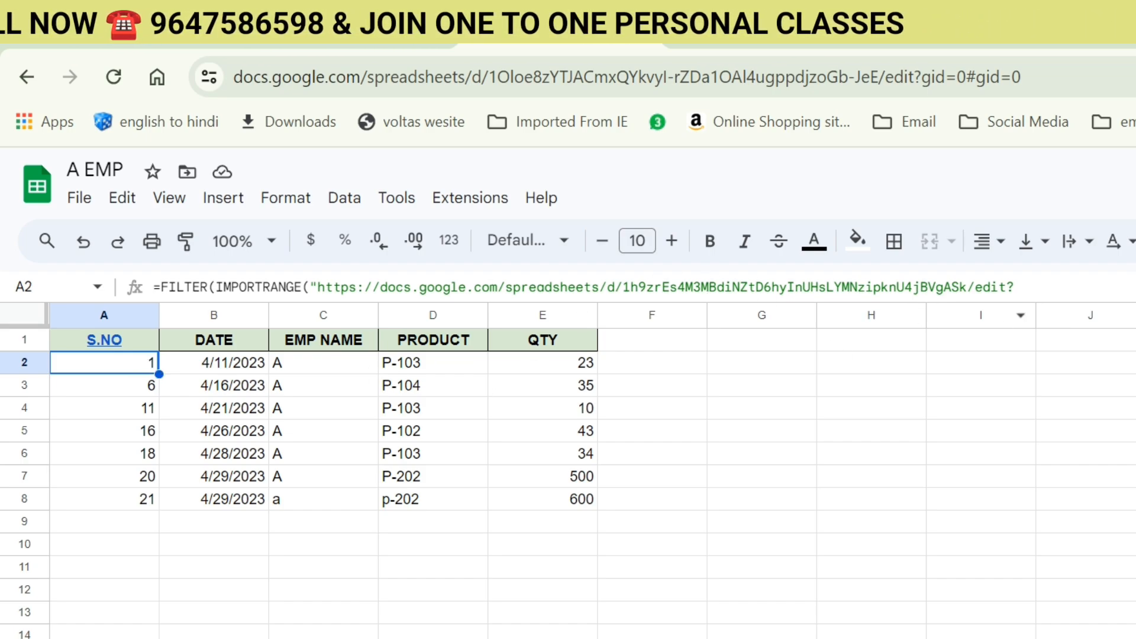
{"action": "left_click_drag", "start_coordinate": [1130, 302], "coordinate": [1130, 394]}
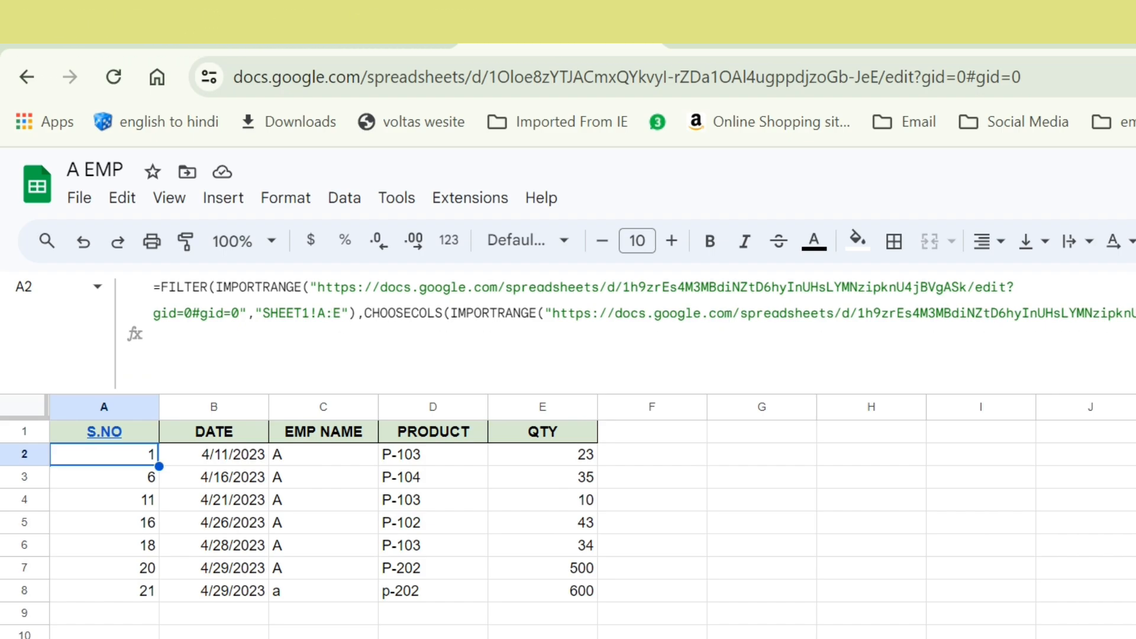
Close the A EMP browser tab, leaving MASTER DATA open.
{"action": "left_click", "coordinate": [857, 545]}
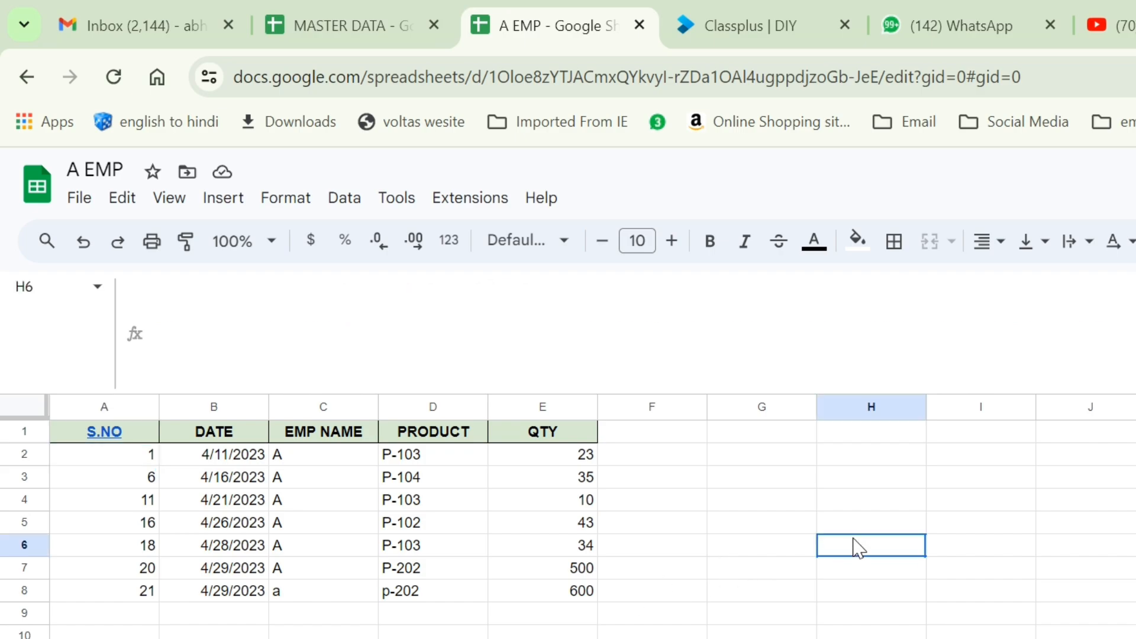
{"action": "left_click", "coordinate": [427, 23]}
{"action": "left_click", "coordinate": [502, 39]}
{"action": "left_click", "coordinate": [639, 25]}
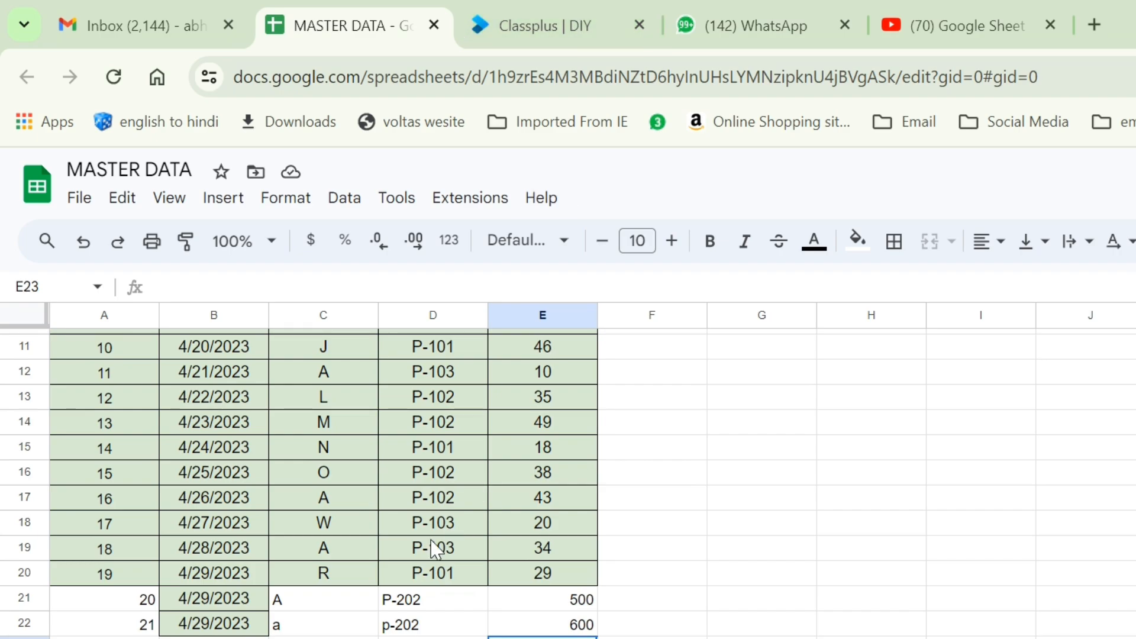
Scroll through MASTER DATA, then open a new blank browser tab.
{"action": "scroll", "coordinate": [422, 538], "scroll_direction": "up", "scroll_amount": 5}
{"action": "scroll", "coordinate": [355, 545], "scroll_direction": "down", "scroll_amount": 2}
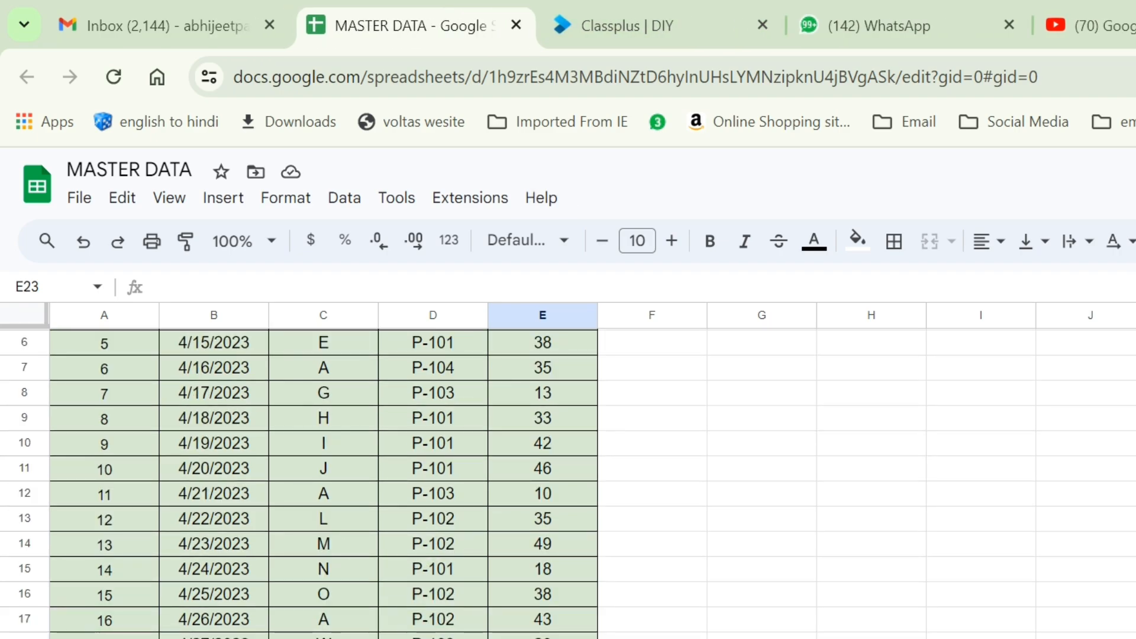
{"action": "scroll", "coordinate": [243, 551], "scroll_direction": "up", "scroll_amount": 2}
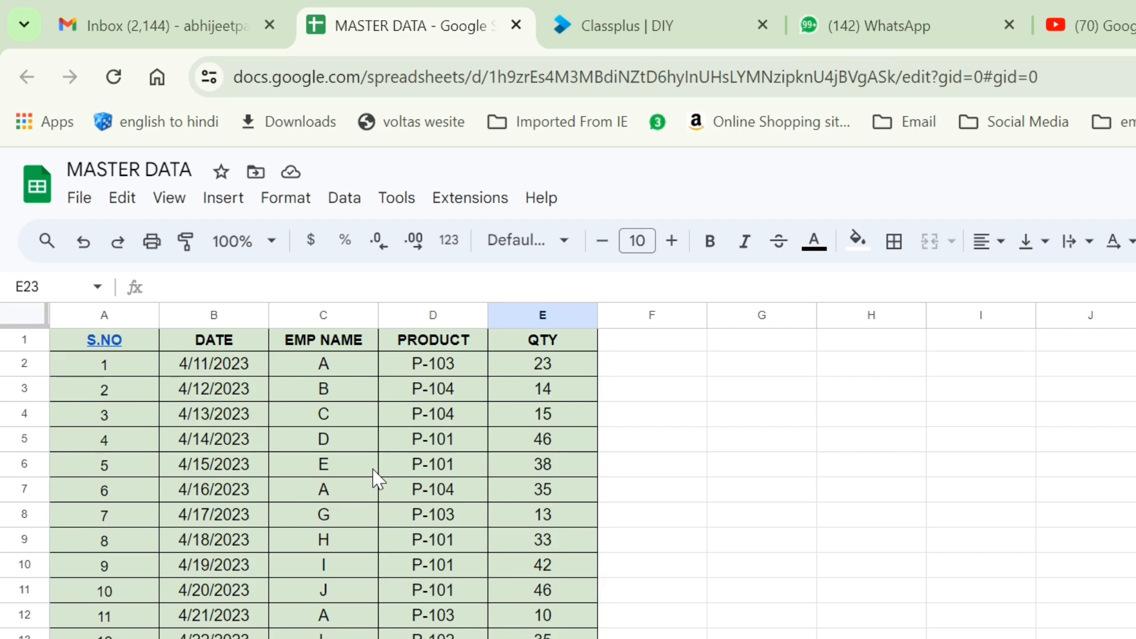
{"action": "left_click", "coordinate": [1089, 25]}
{"action": "key", "text": "ctrl+t"}
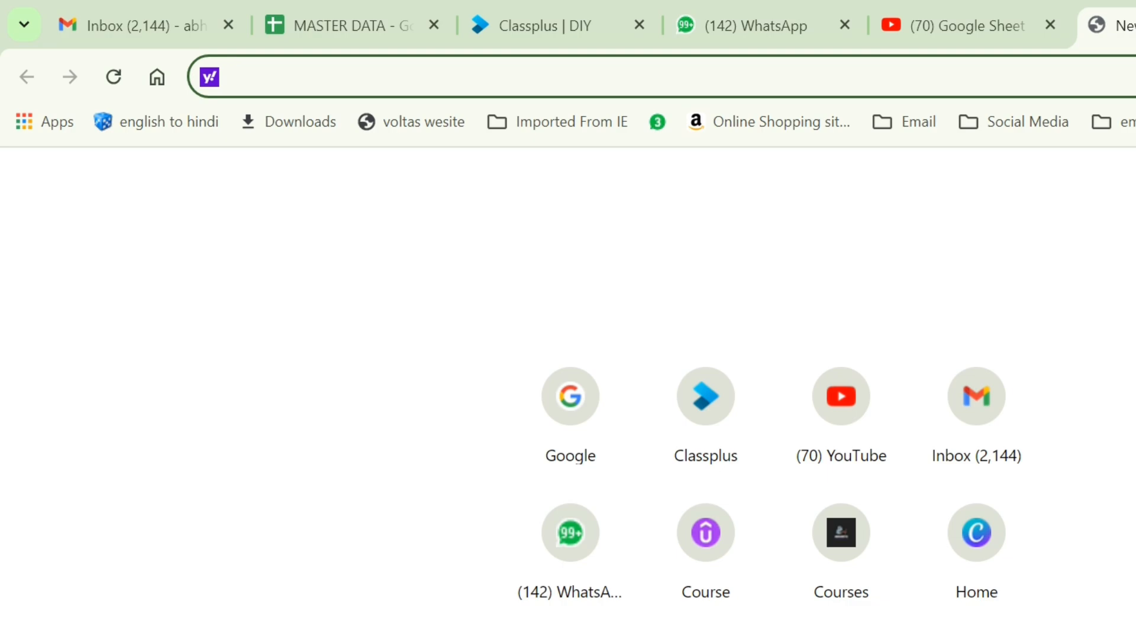
Load lmech.courses.store and browse its categories and Popular courses carousel.
{"action": "type", "text": "LMECH"}
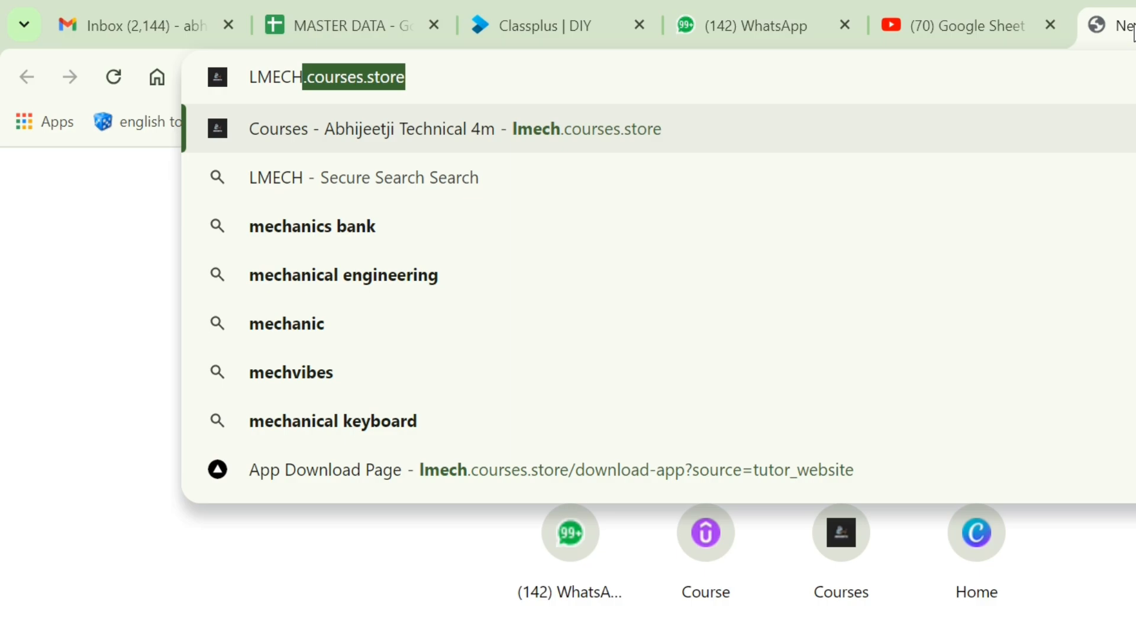
{"action": "key", "text": "Return"}
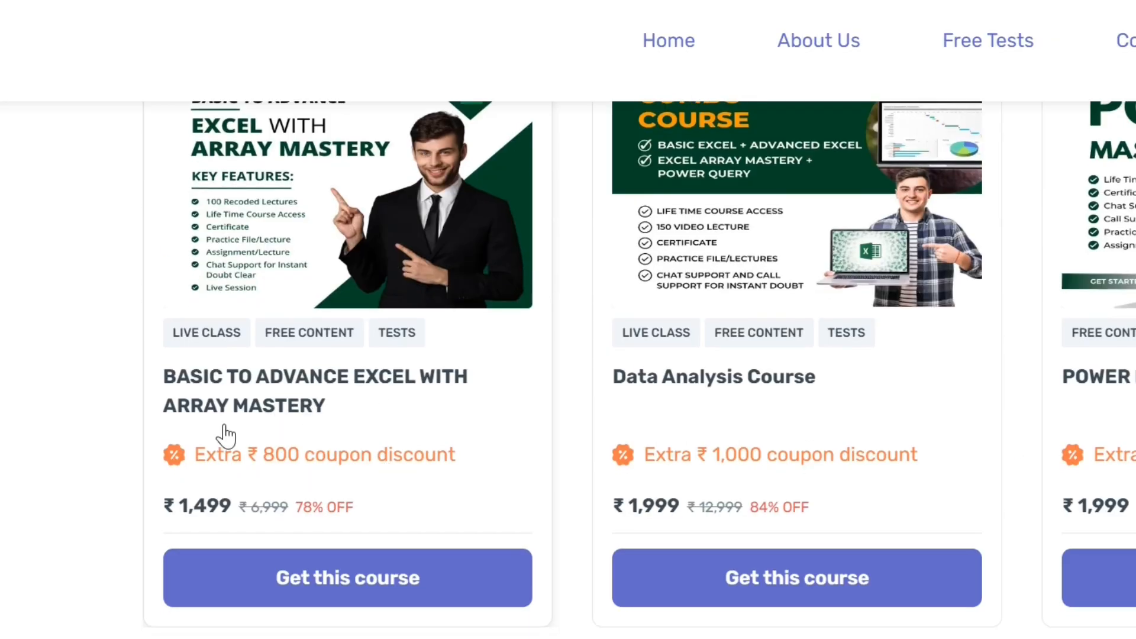
{"action": "scroll", "coordinate": [280, 498], "scroll_direction": "up", "scroll_amount": 2}
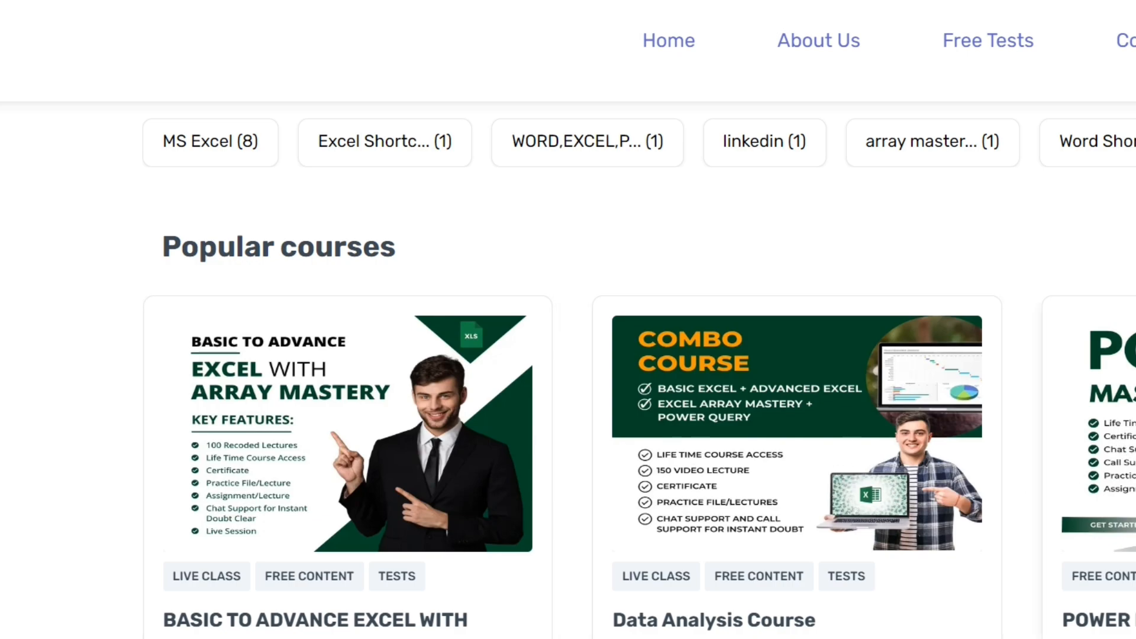
{"action": "scroll", "coordinate": [1110, 443], "scroll_direction": "down", "scroll_amount": 5}
{"action": "scroll", "coordinate": [1056, 459], "scroll_direction": "down", "scroll_amount": 3}
{"action": "scroll", "coordinate": [1060, 460], "scroll_direction": "up", "scroll_amount": 4}
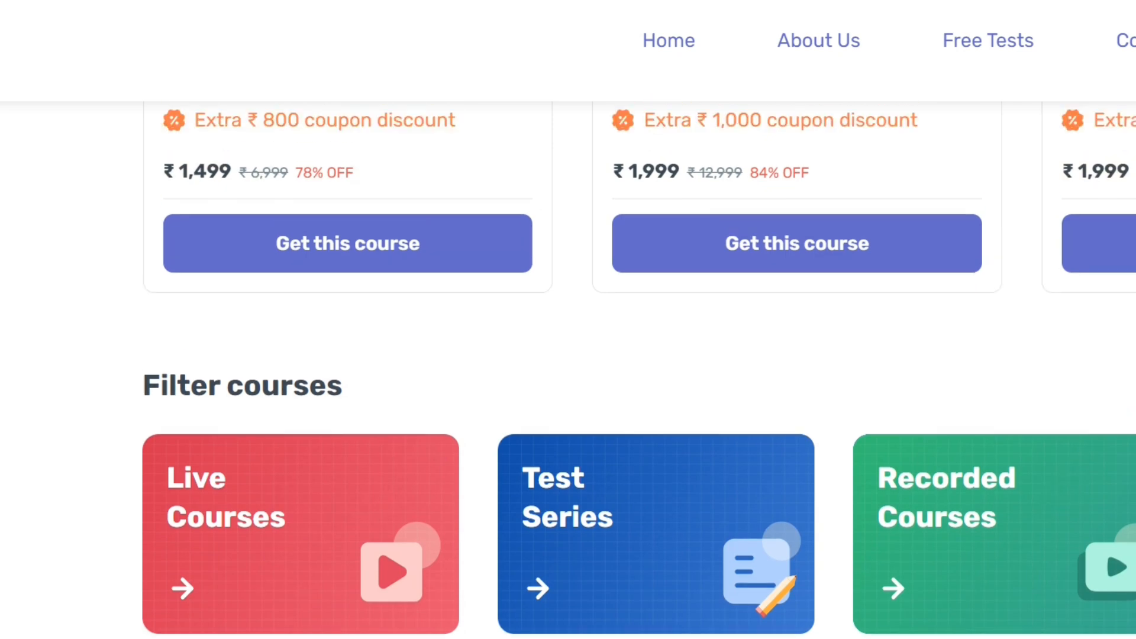
{"action": "scroll", "coordinate": [702, 394], "scroll_direction": "up", "scroll_amount": 6}
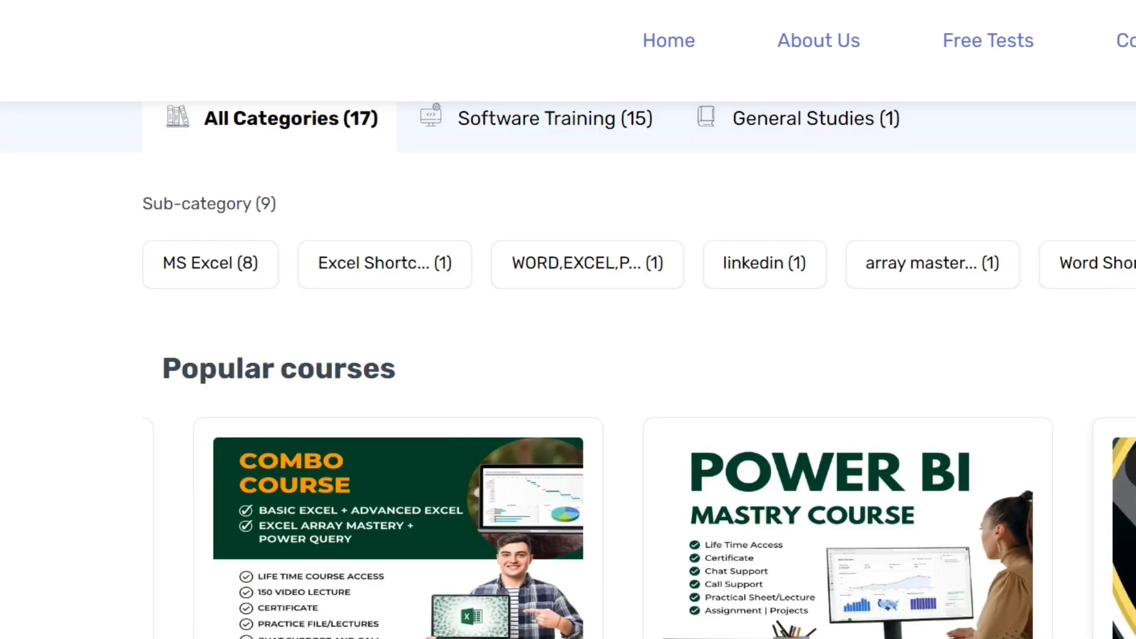
{"action": "scroll", "coordinate": [701, 395], "scroll_direction": "down", "scroll_amount": 2}
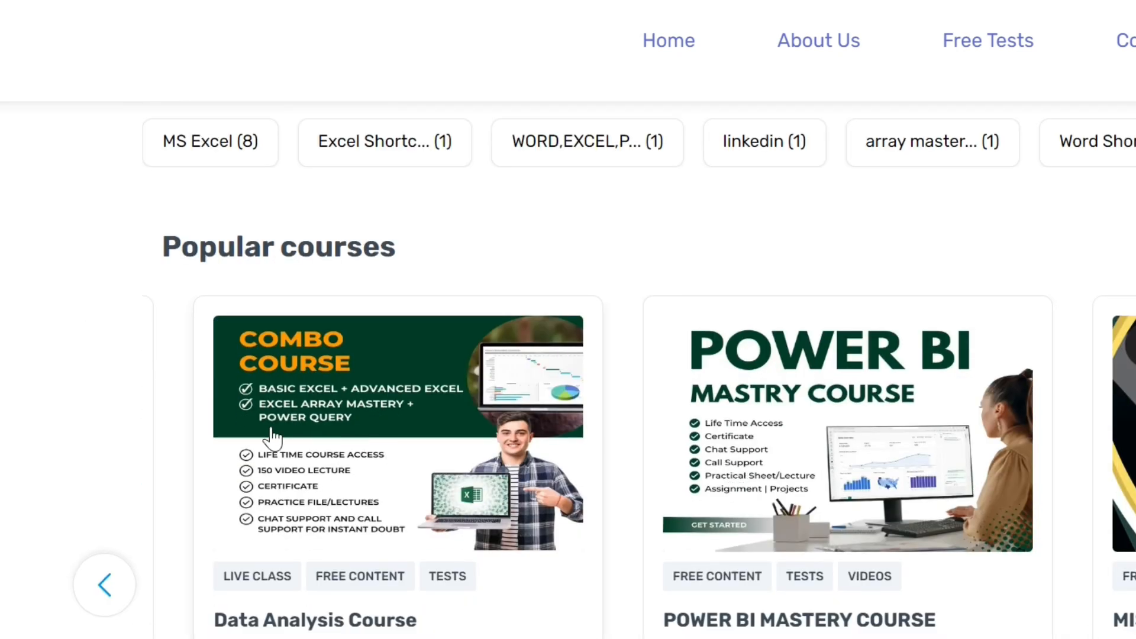
{"action": "left_click", "coordinate": [95, 598]}
{"action": "scroll", "coordinate": [297, 498], "scroll_direction": "up", "scroll_amount": 4}
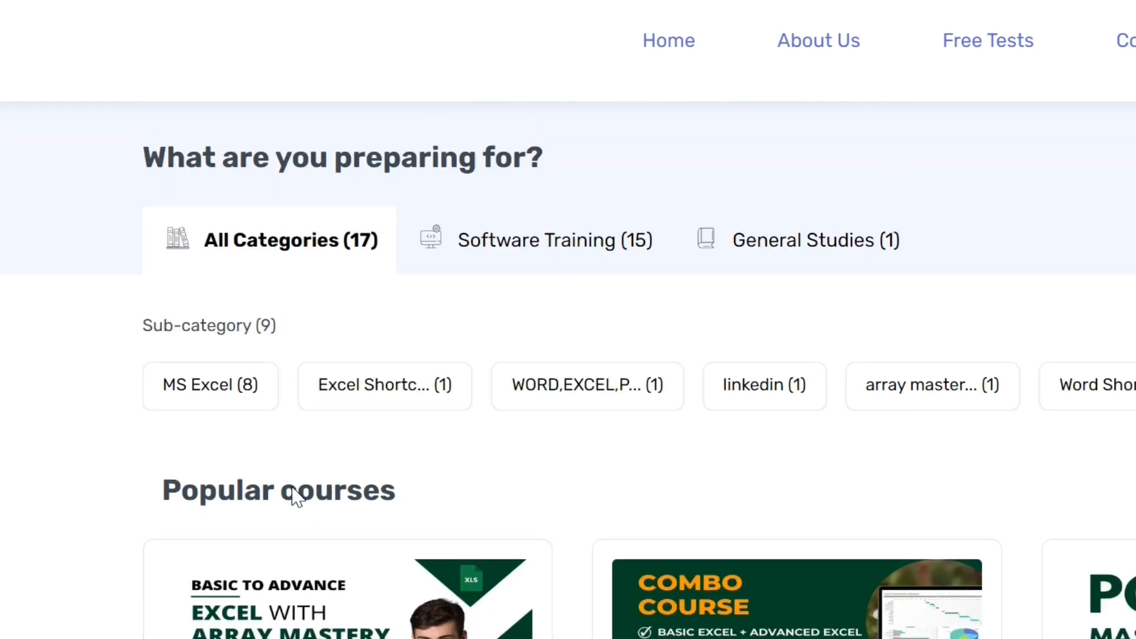
{"action": "scroll", "coordinate": [310, 503], "scroll_direction": "down", "scroll_amount": 2}
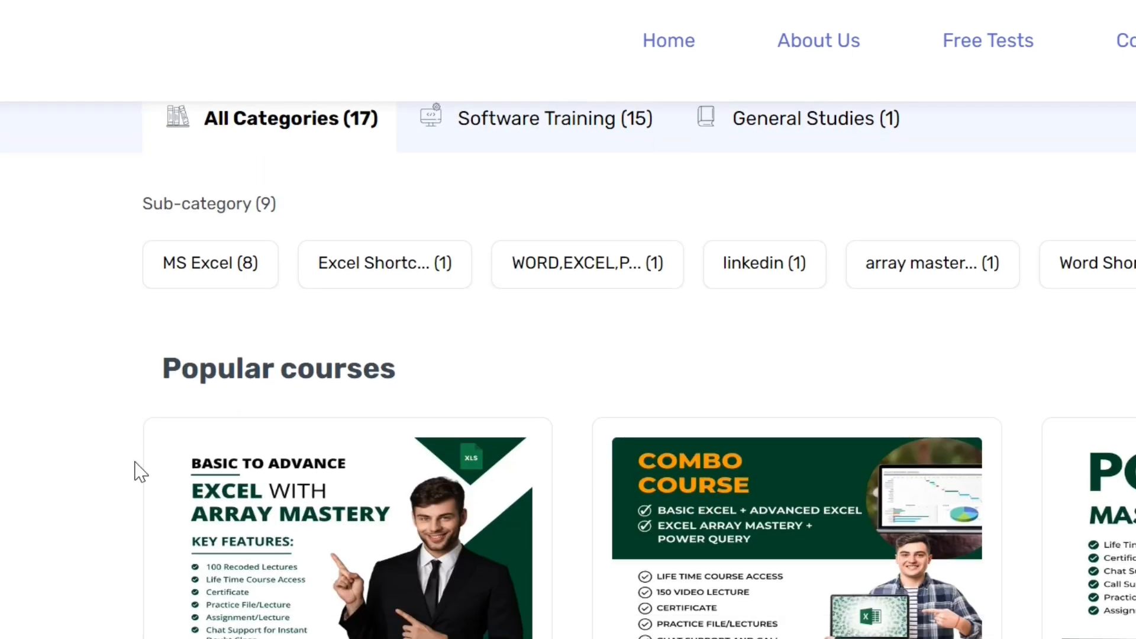